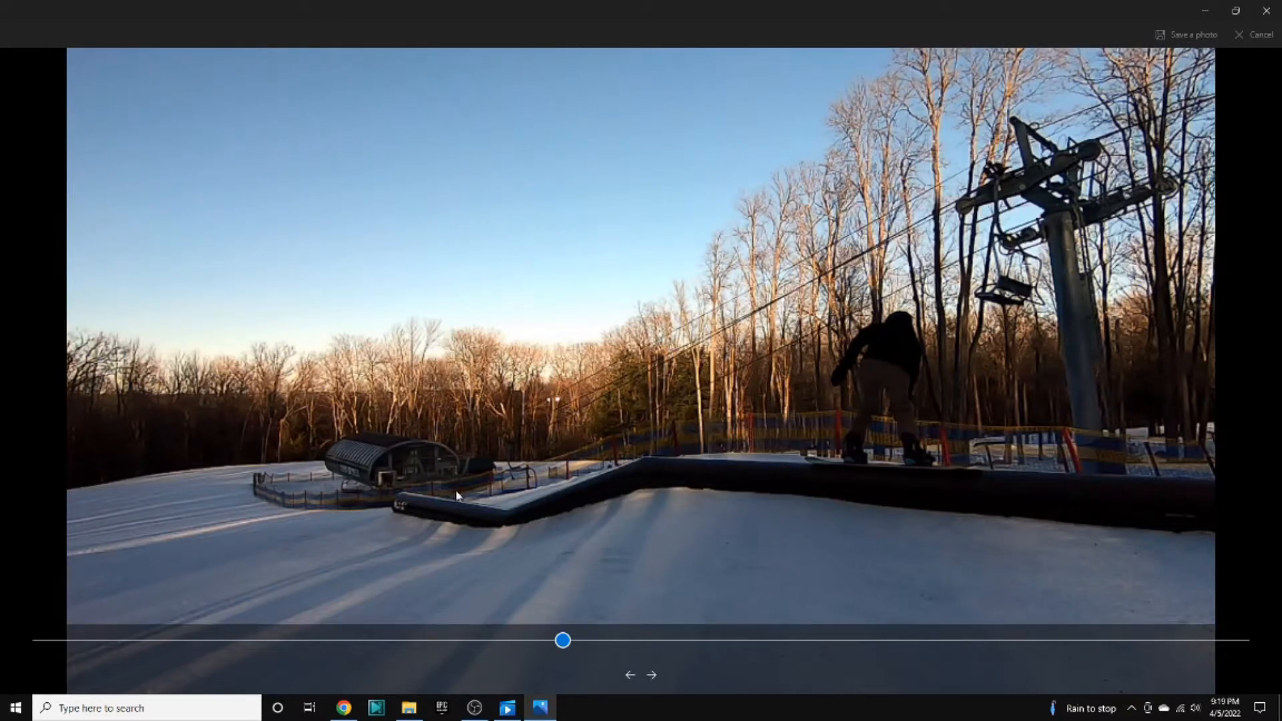
Look through the Videos, Downloads, Quick access, Documents and Youtube videos folders for the photo saved from the skiing clip.
click(410, 707)
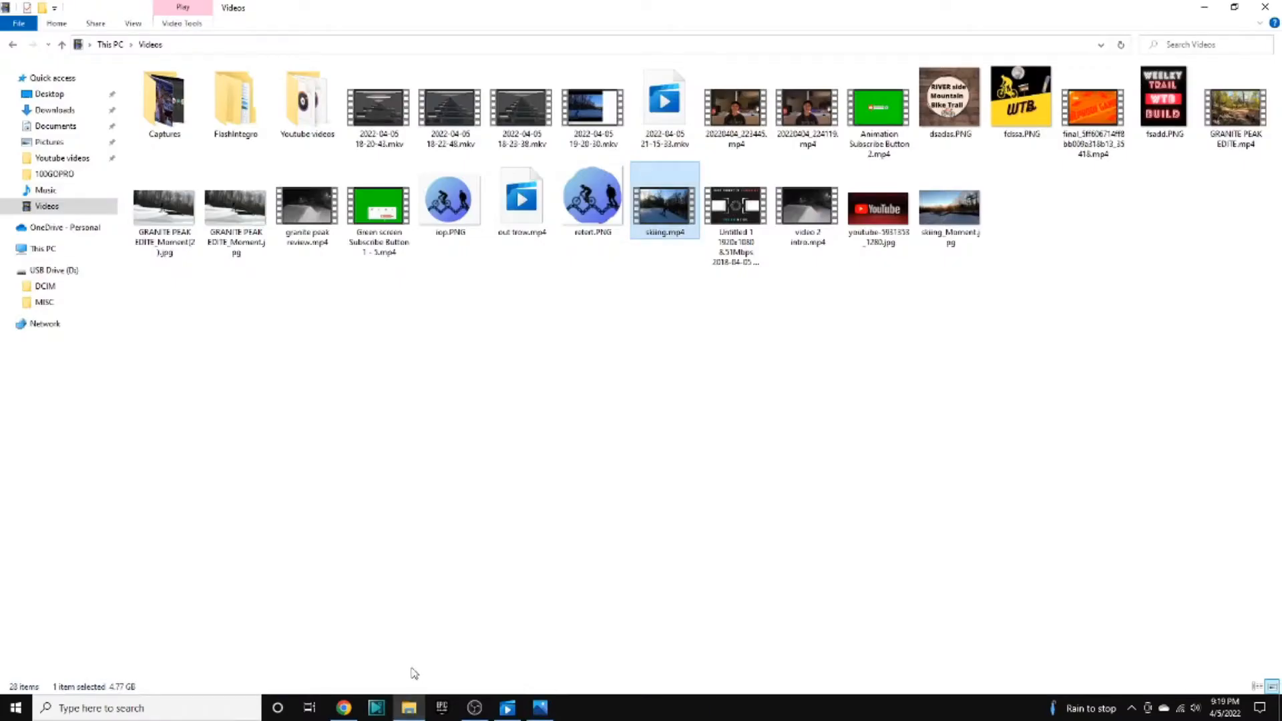
click(46, 191)
click(47, 128)
click(57, 111)
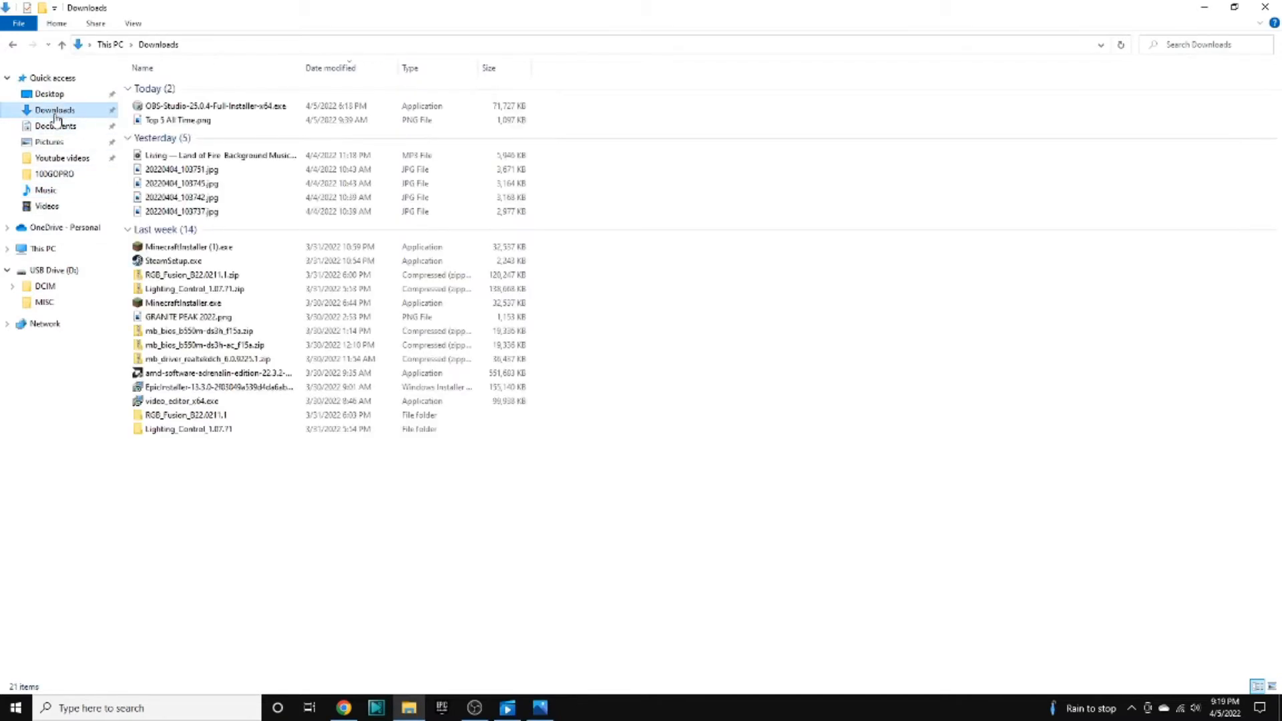
click(65, 80)
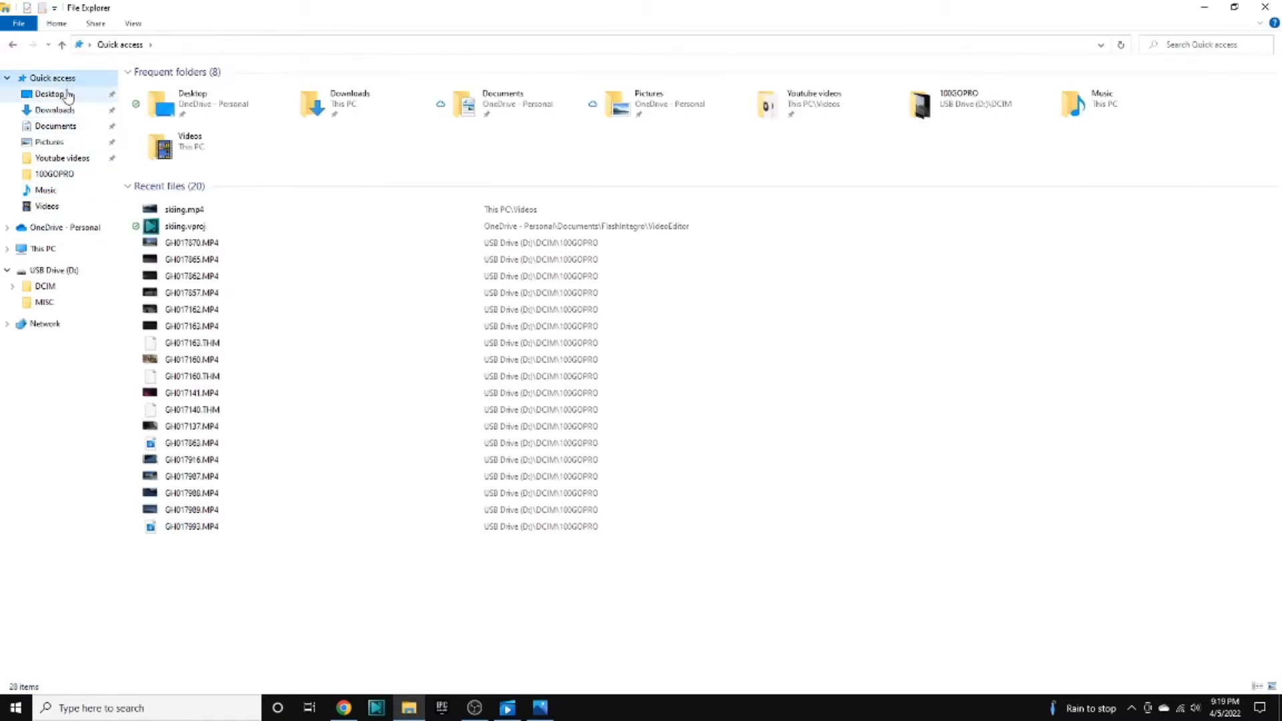
click(55, 110)
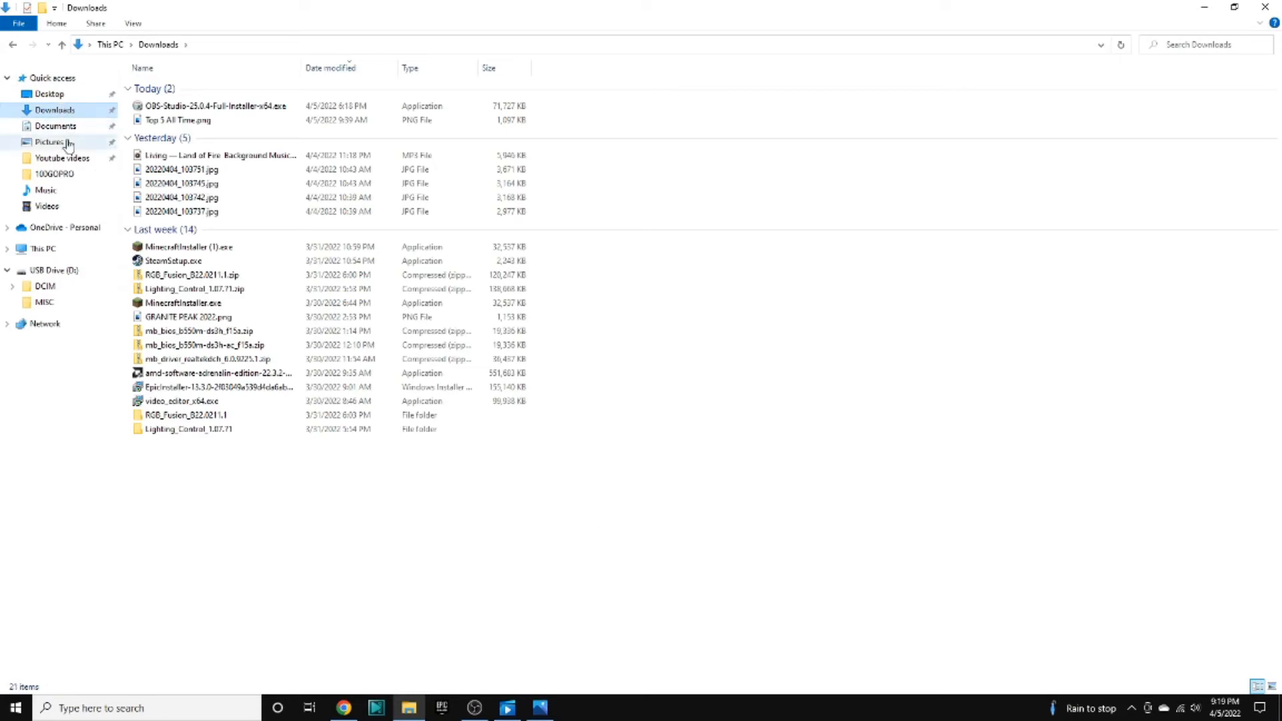
click(67, 127)
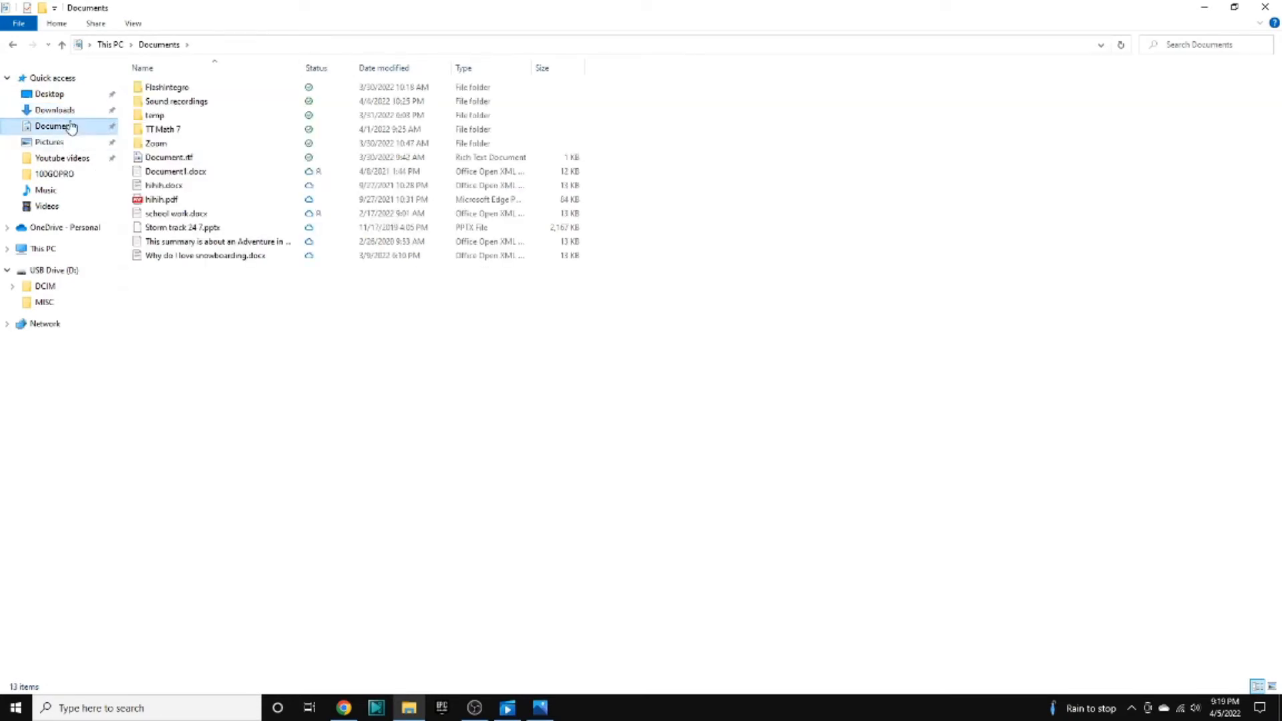
click(71, 112)
click(67, 159)
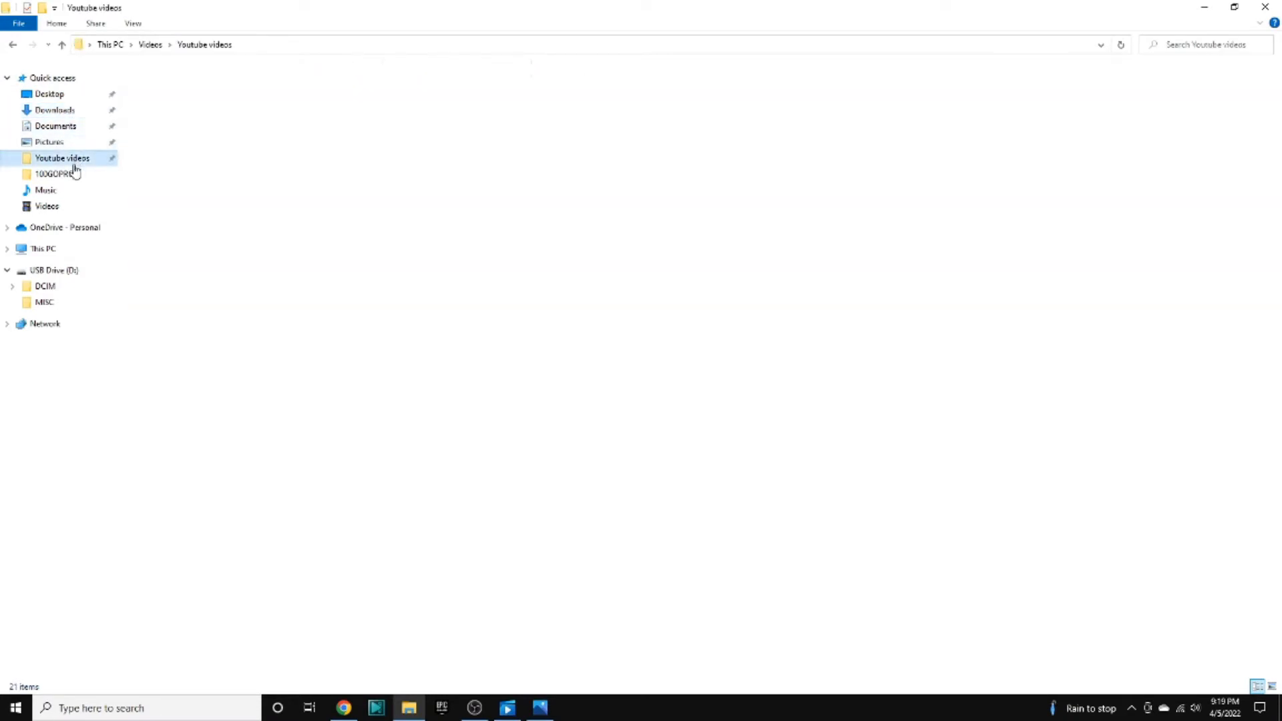
click(72, 191)
click(72, 207)
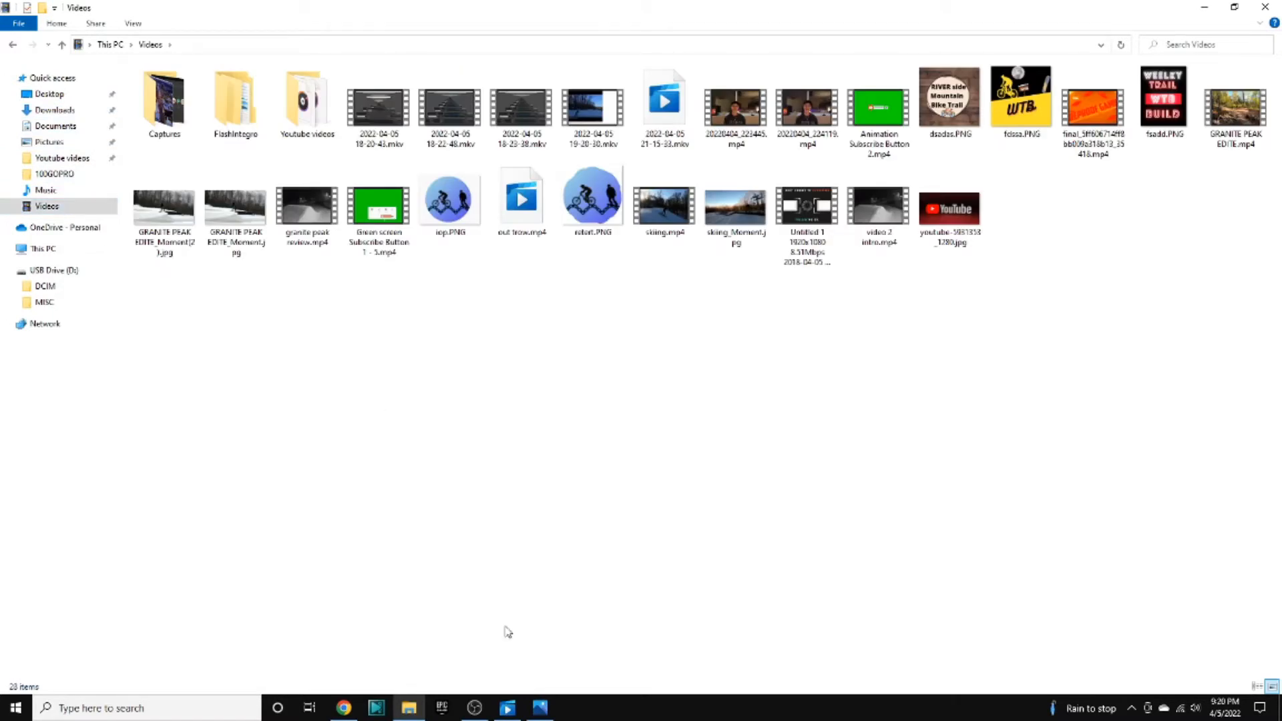
Return to the skiing clip in Photos, go back one frame and save that frame as a photo.
click(541, 708)
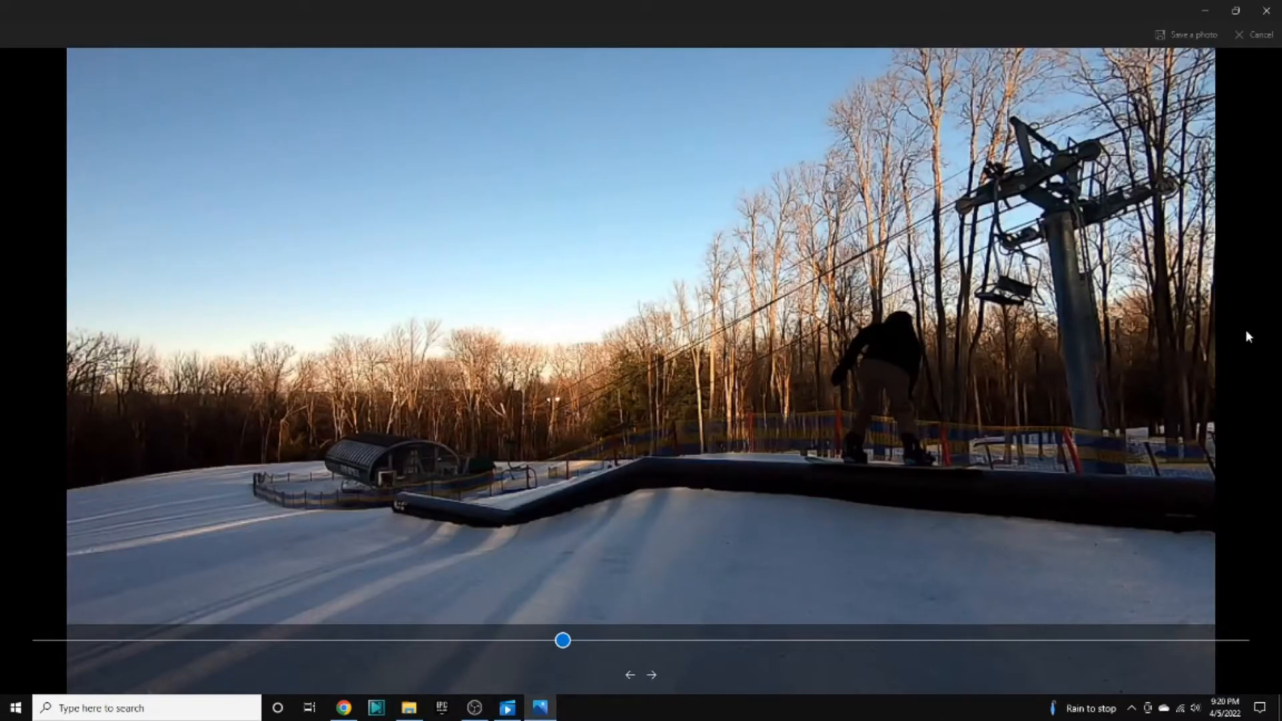
click(629, 675)
click(405, 711)
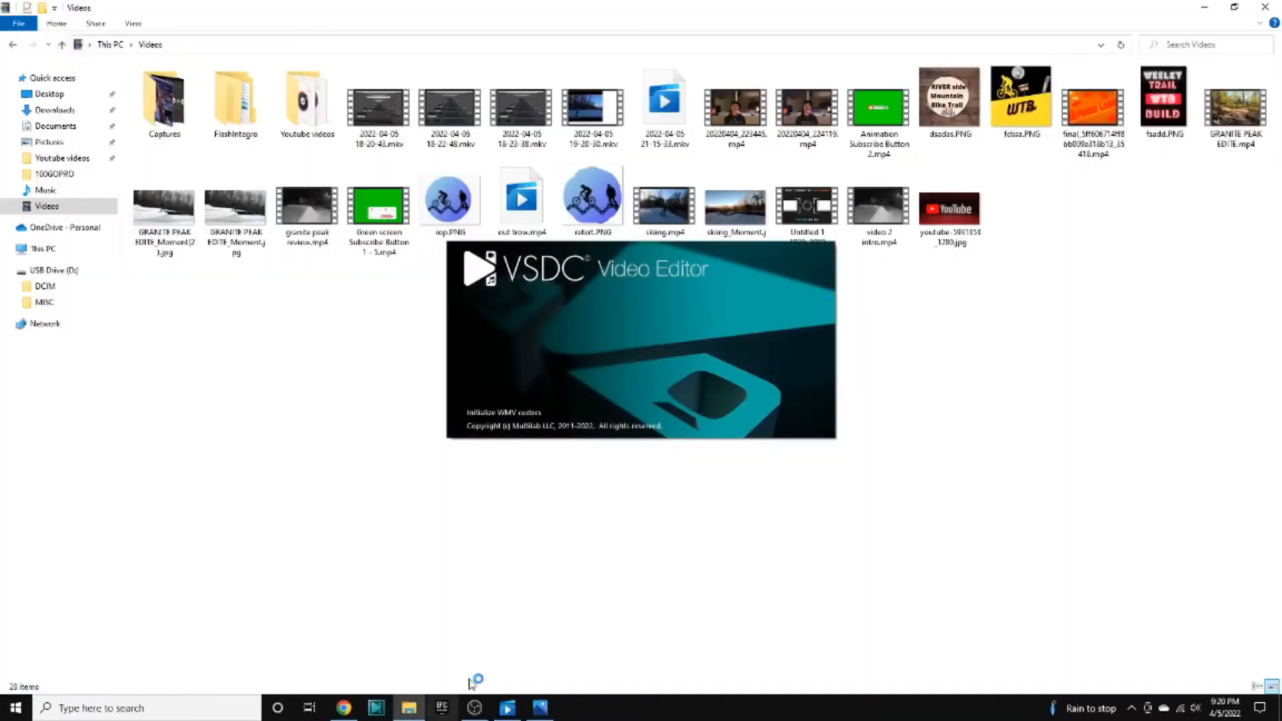
click(1266, 10)
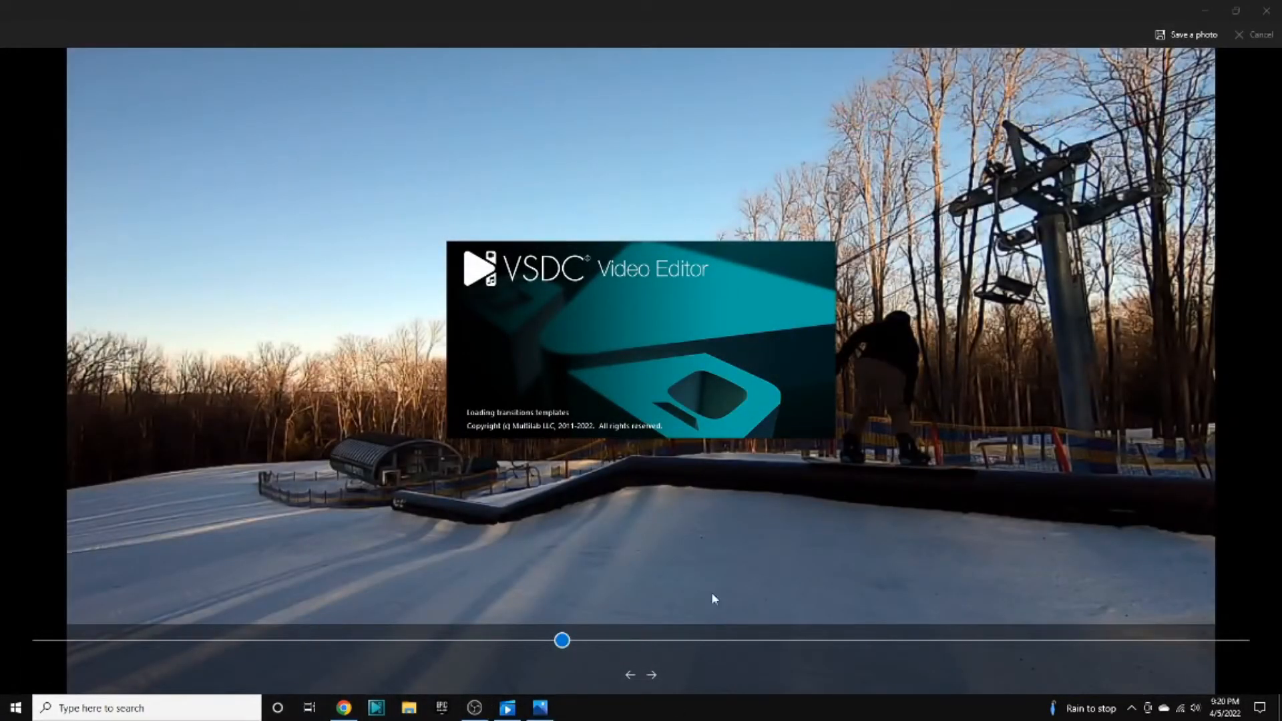
click(1190, 33)
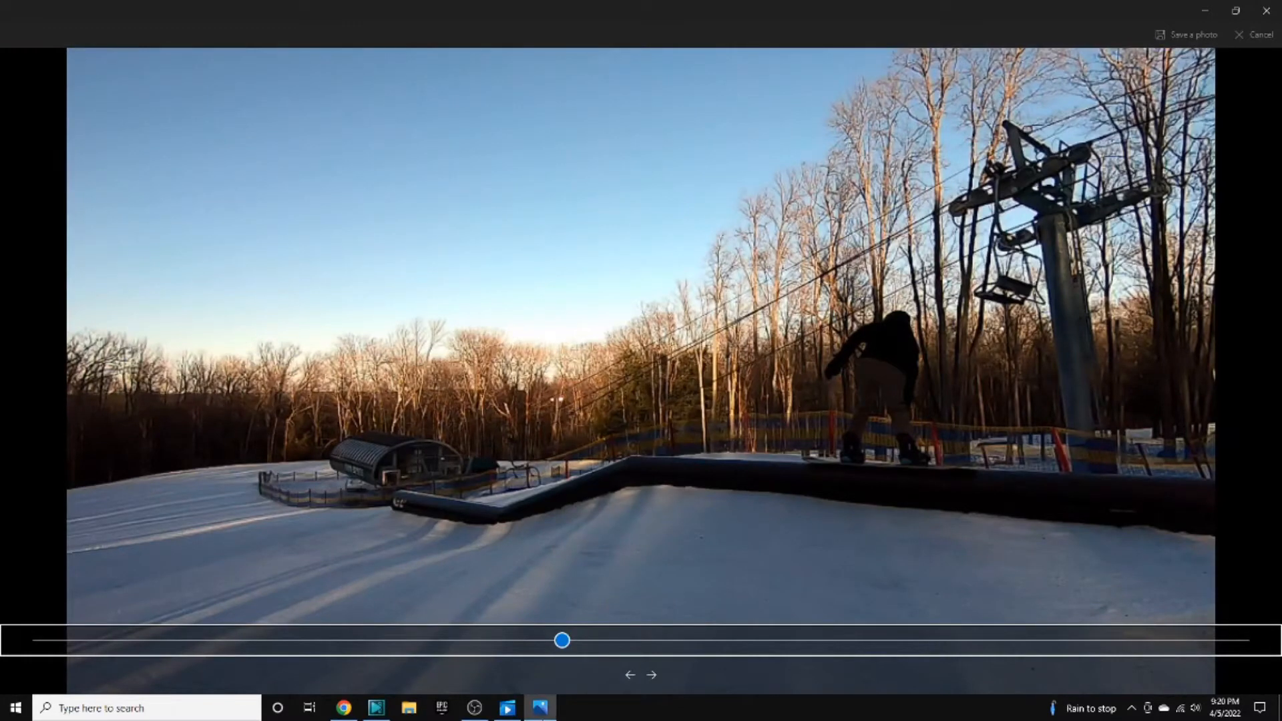
Dismiss the Pro upgrade offer in VSDC Video Editor and close the program.
right_click(379, 713)
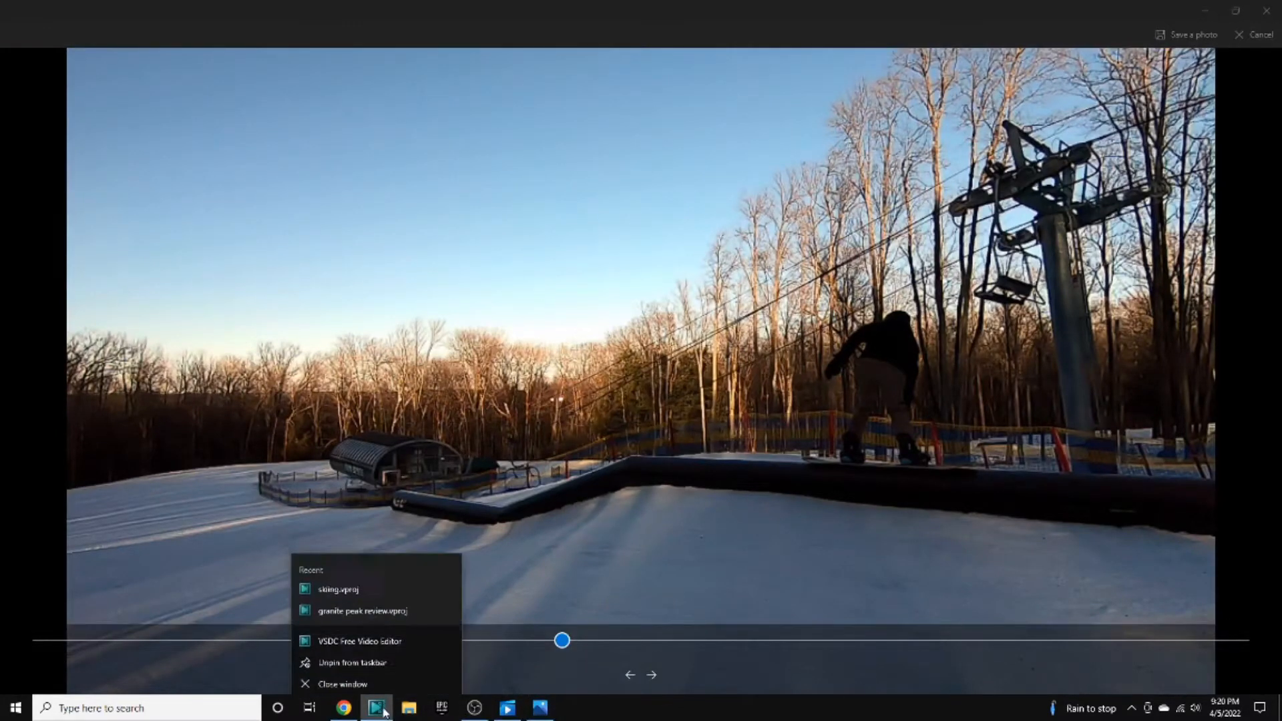
click(362, 682)
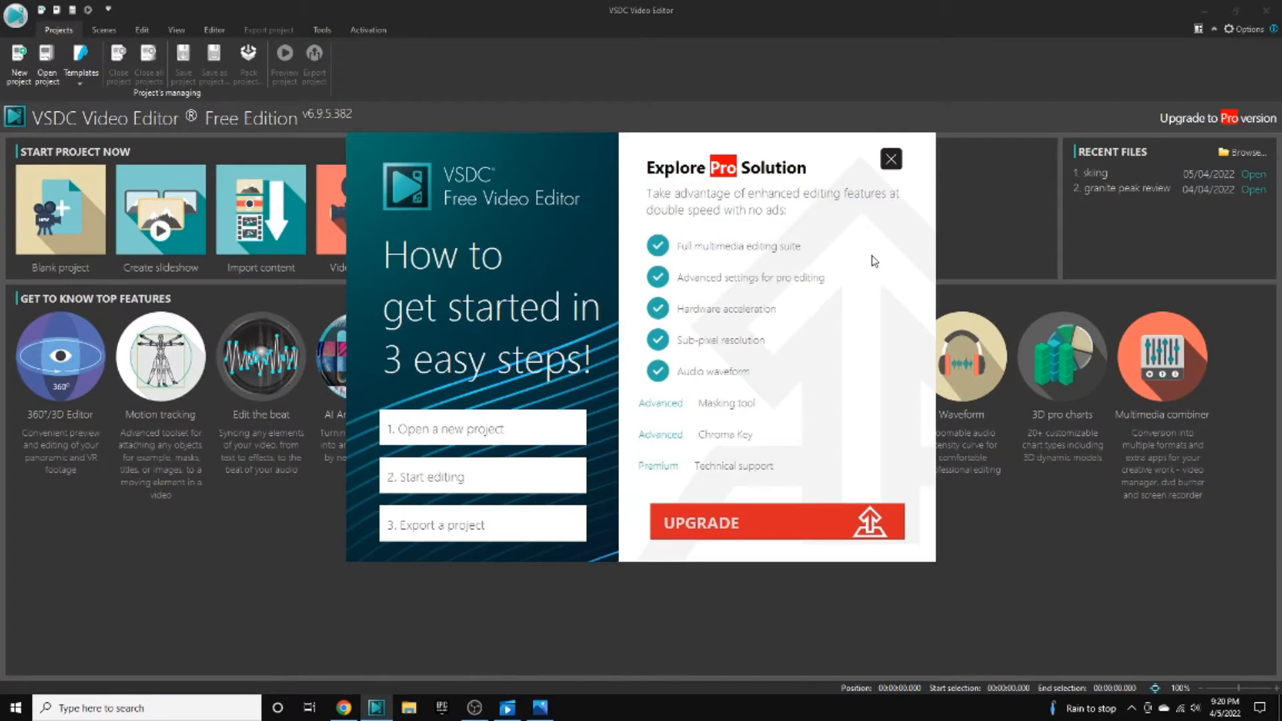
click(893, 160)
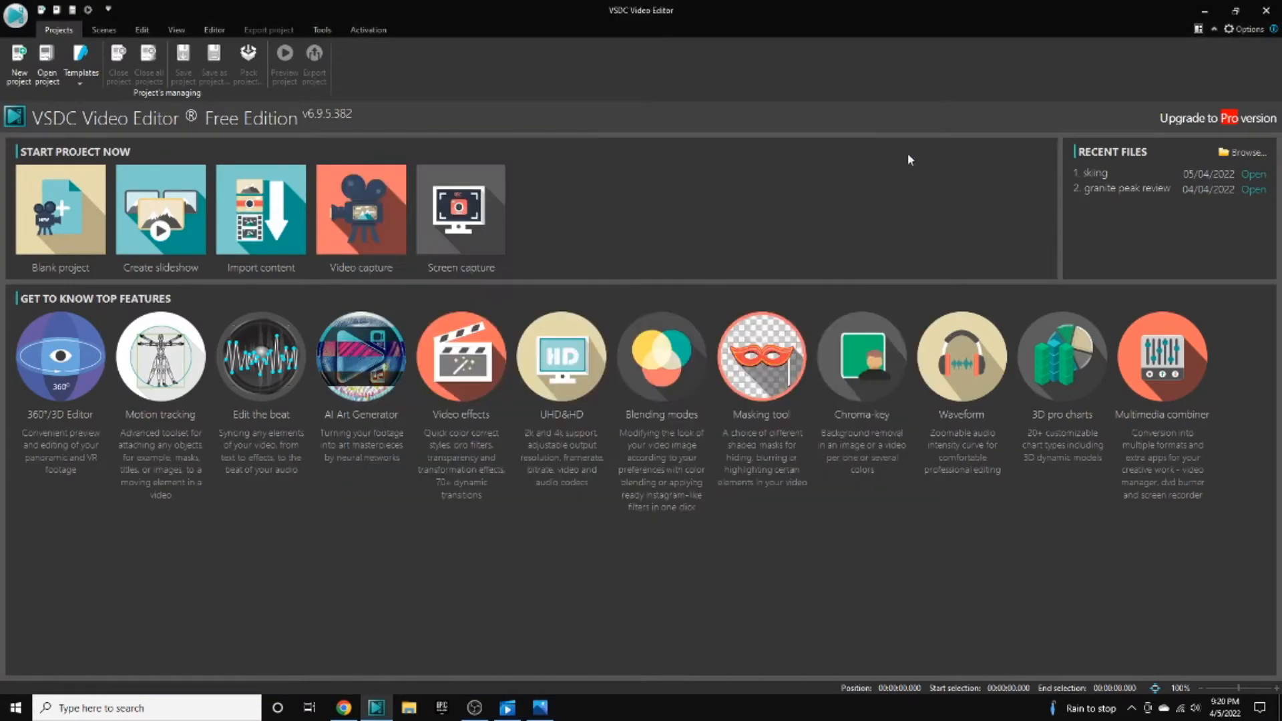
click(1267, 10)
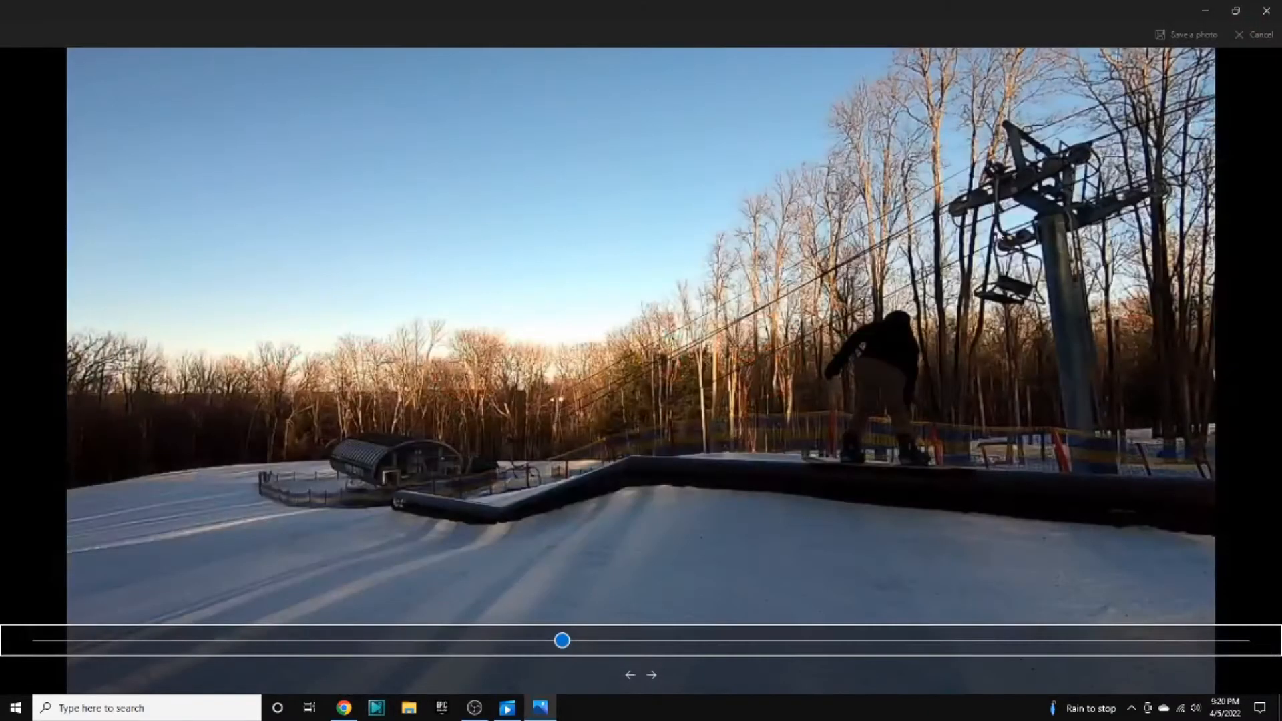
Close the skiing video player and save the clip's next frame as a photo.
click(509, 709)
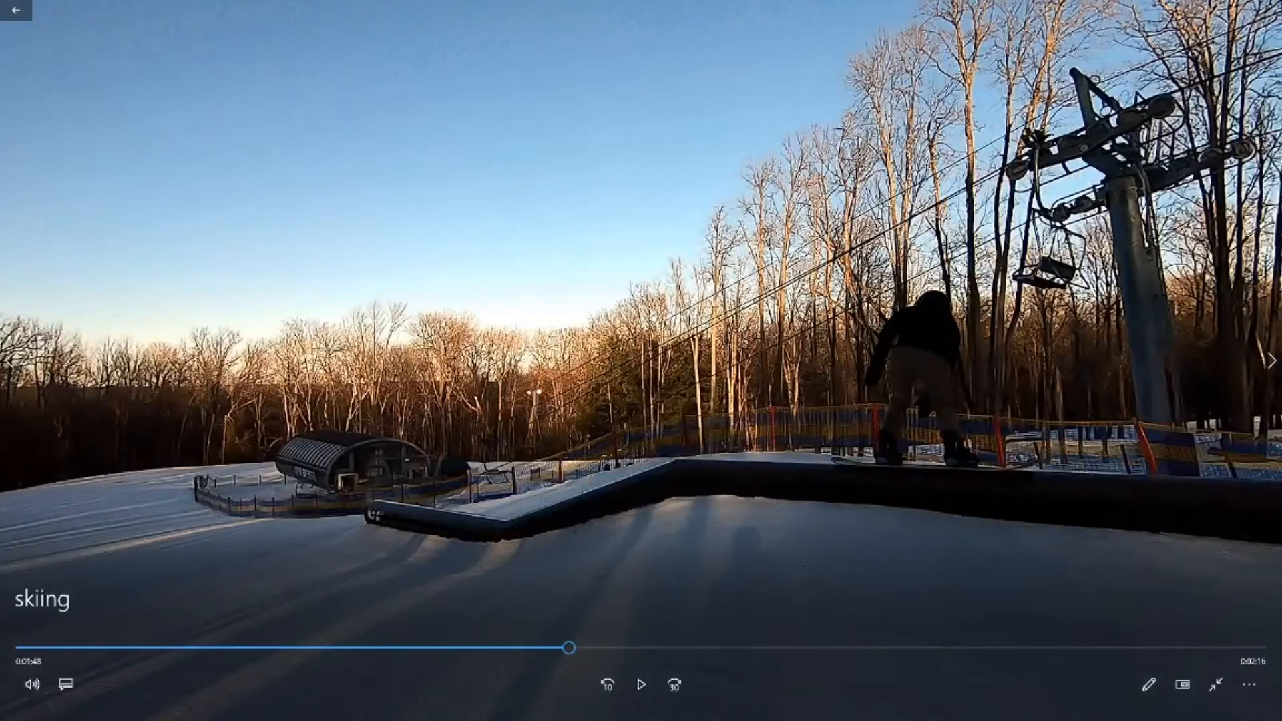
click(1267, 8)
click(655, 676)
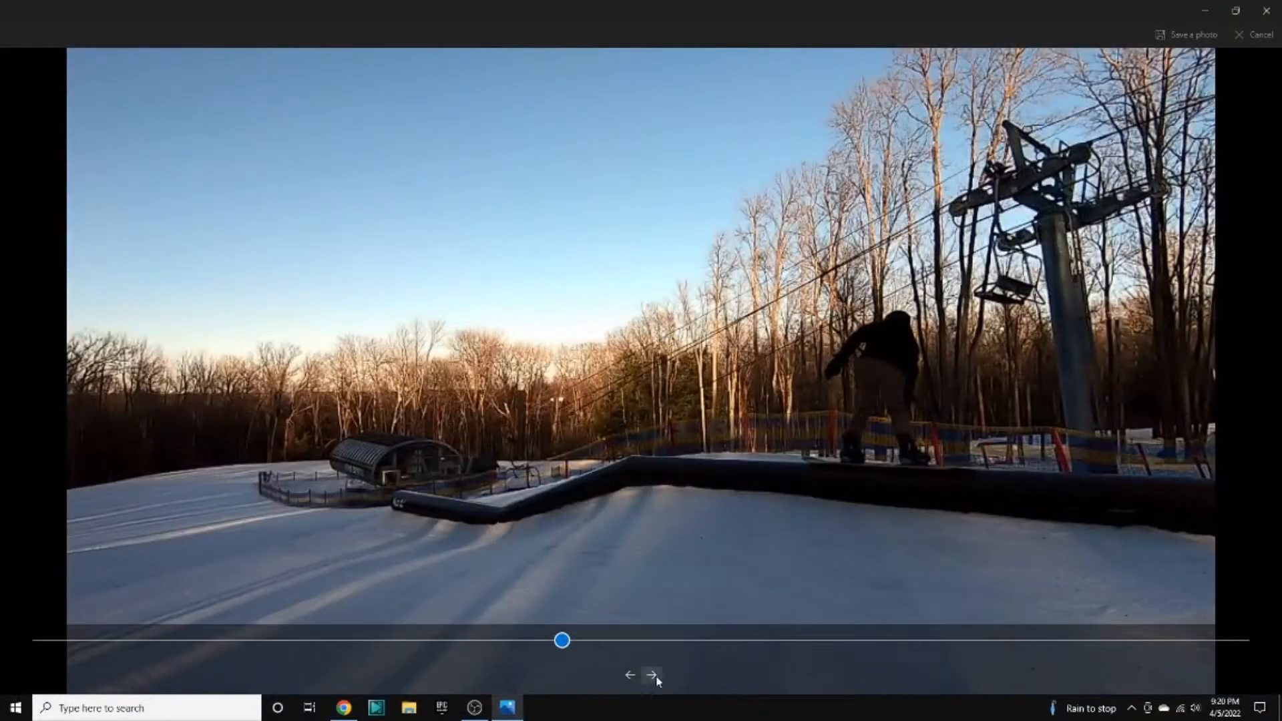
click(651, 677)
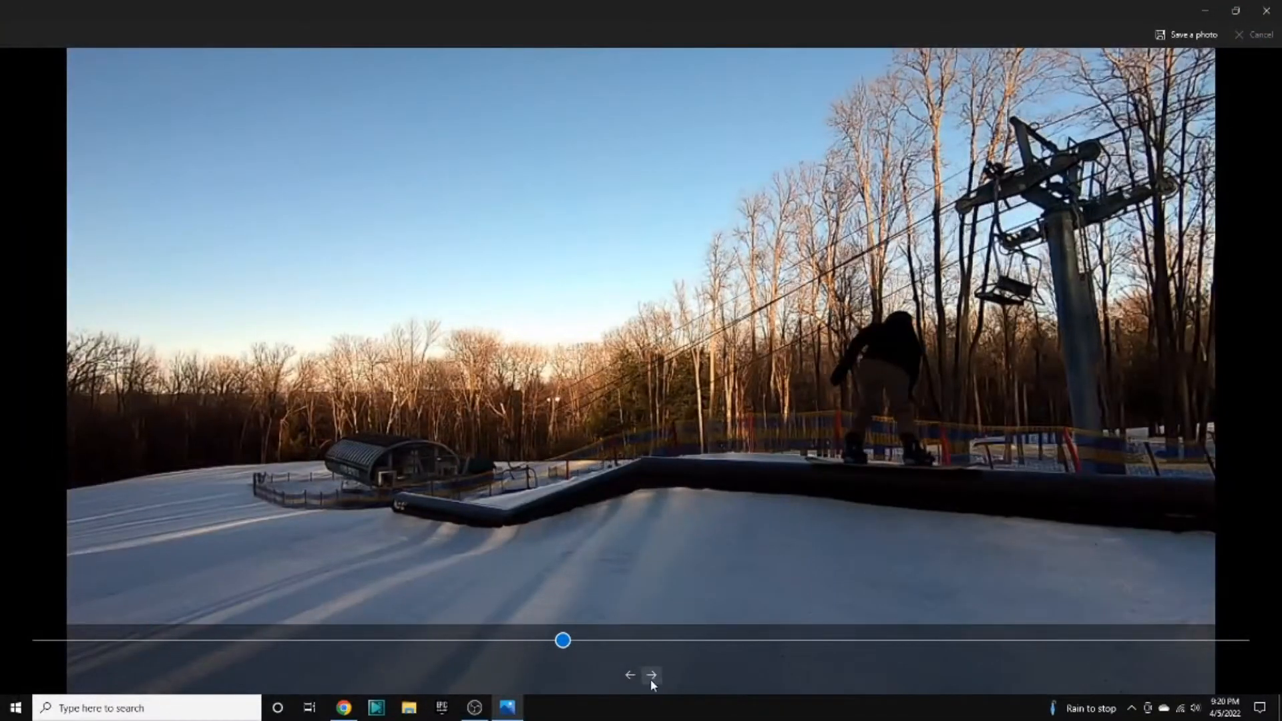
click(1173, 30)
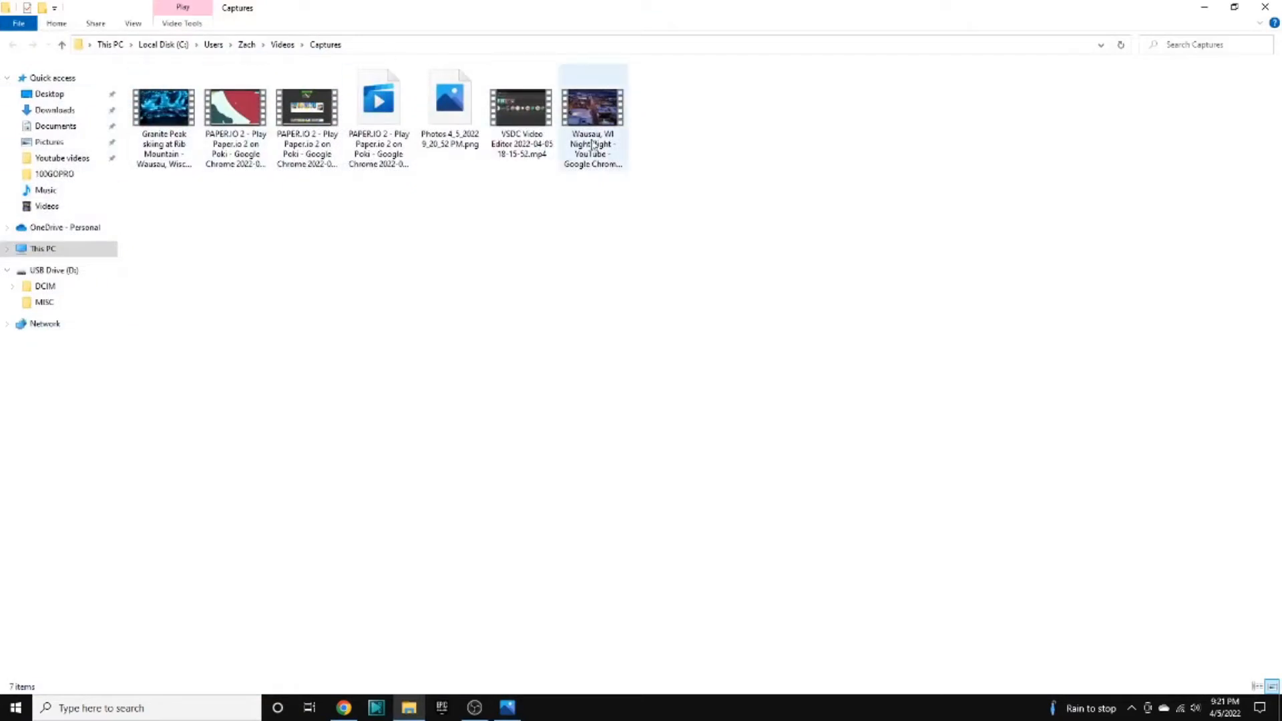
Move Photos 4_5_2022 9_20_52 PM.png from Captures to the Pictures folder and upload it to the Canva YouTube thumbnail design.
click(449, 117)
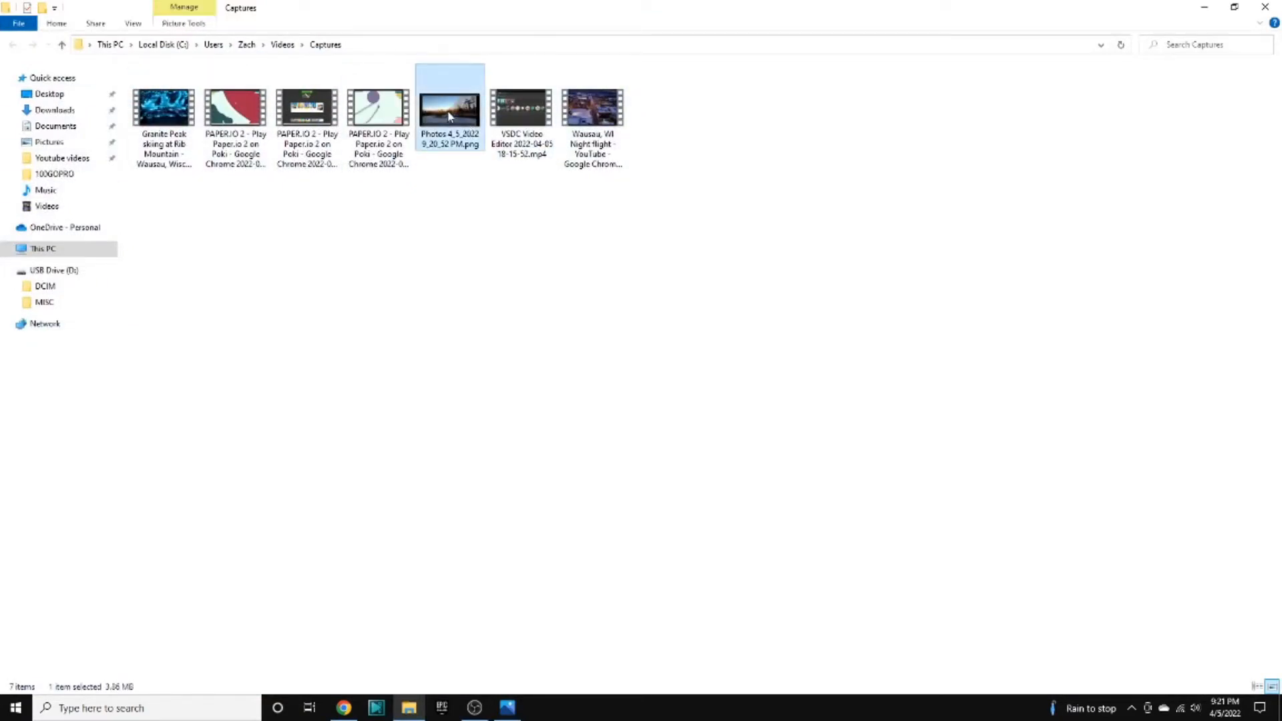
drag(450, 116, 84, 146)
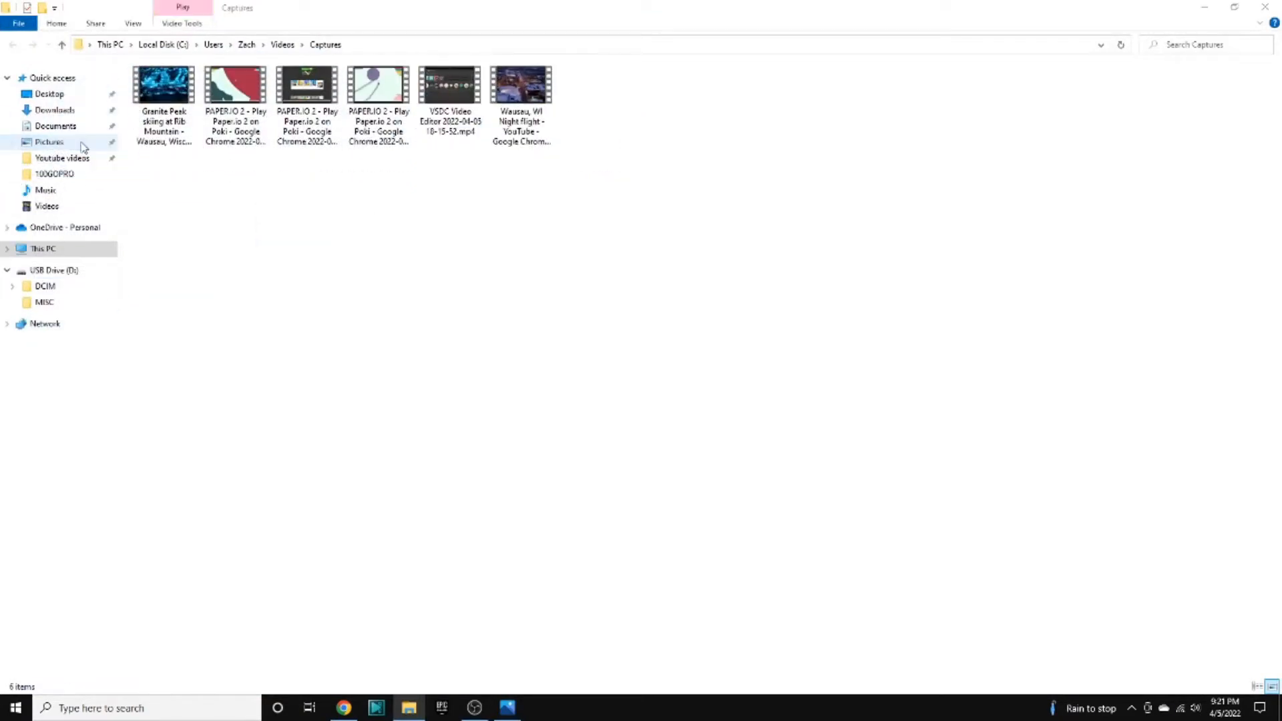
click(352, 705)
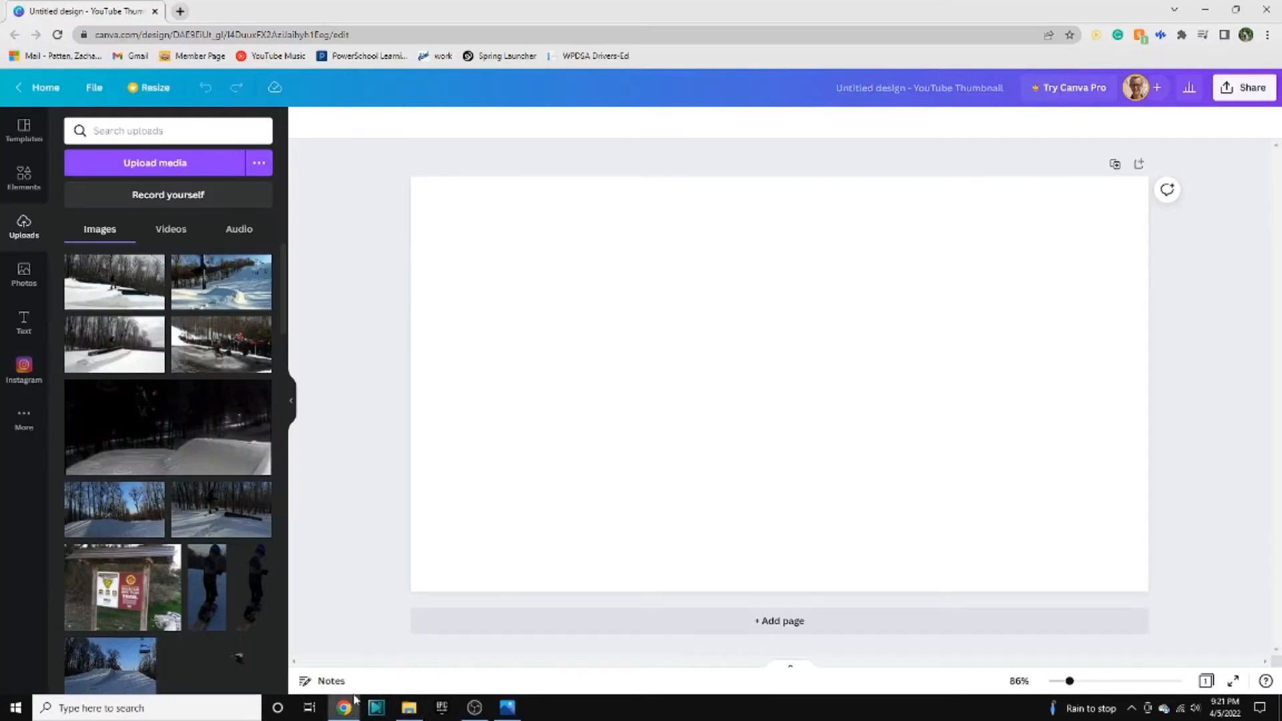
click(155, 167)
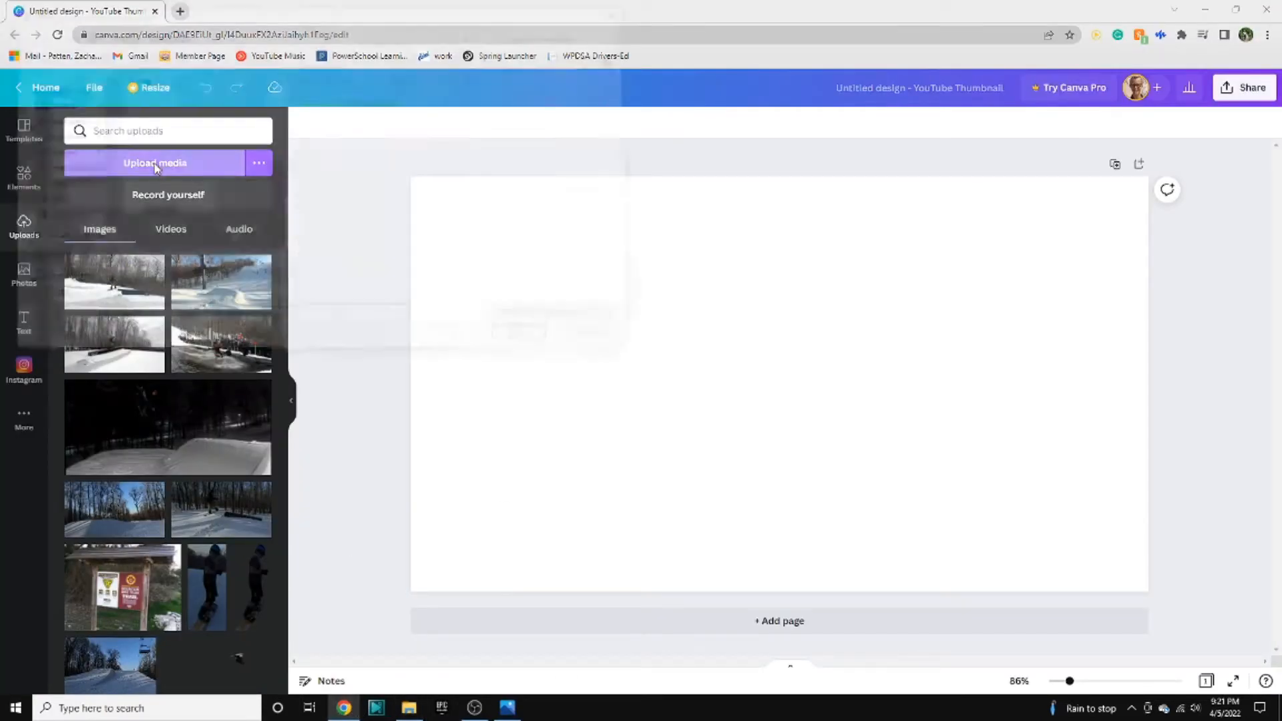
click(62, 136)
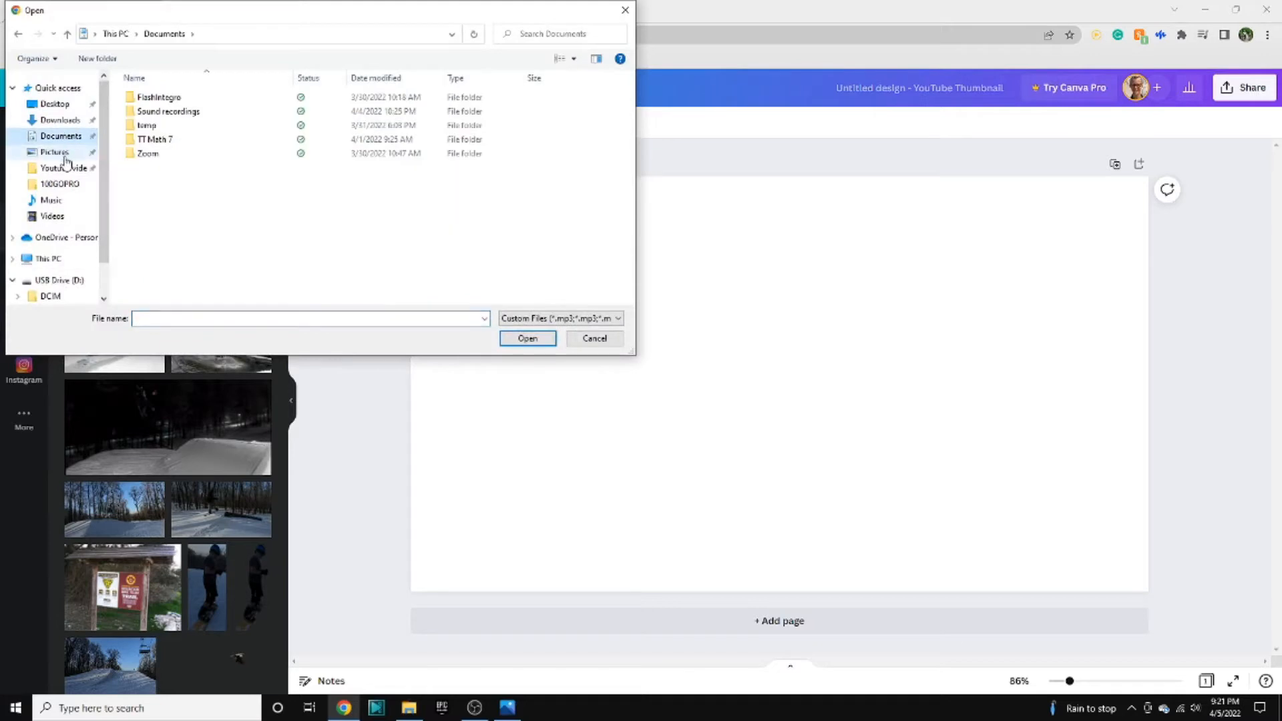
click(64, 155)
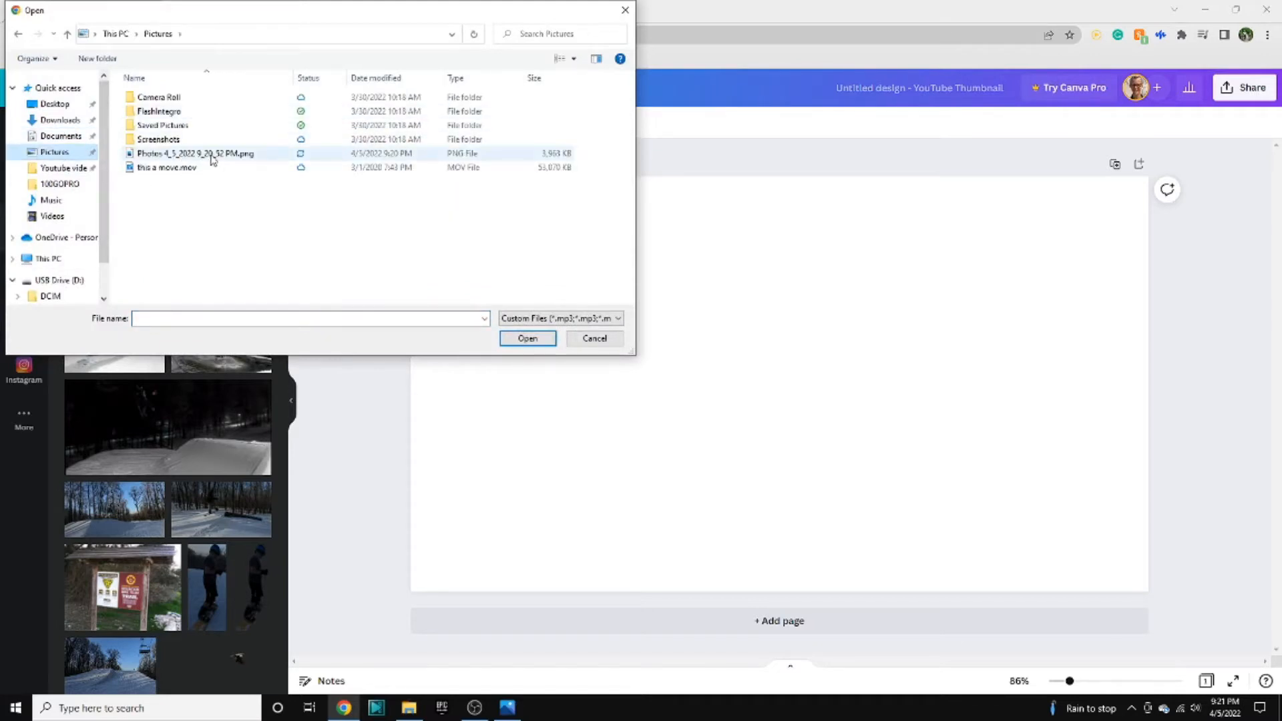
click(210, 156)
click(533, 341)
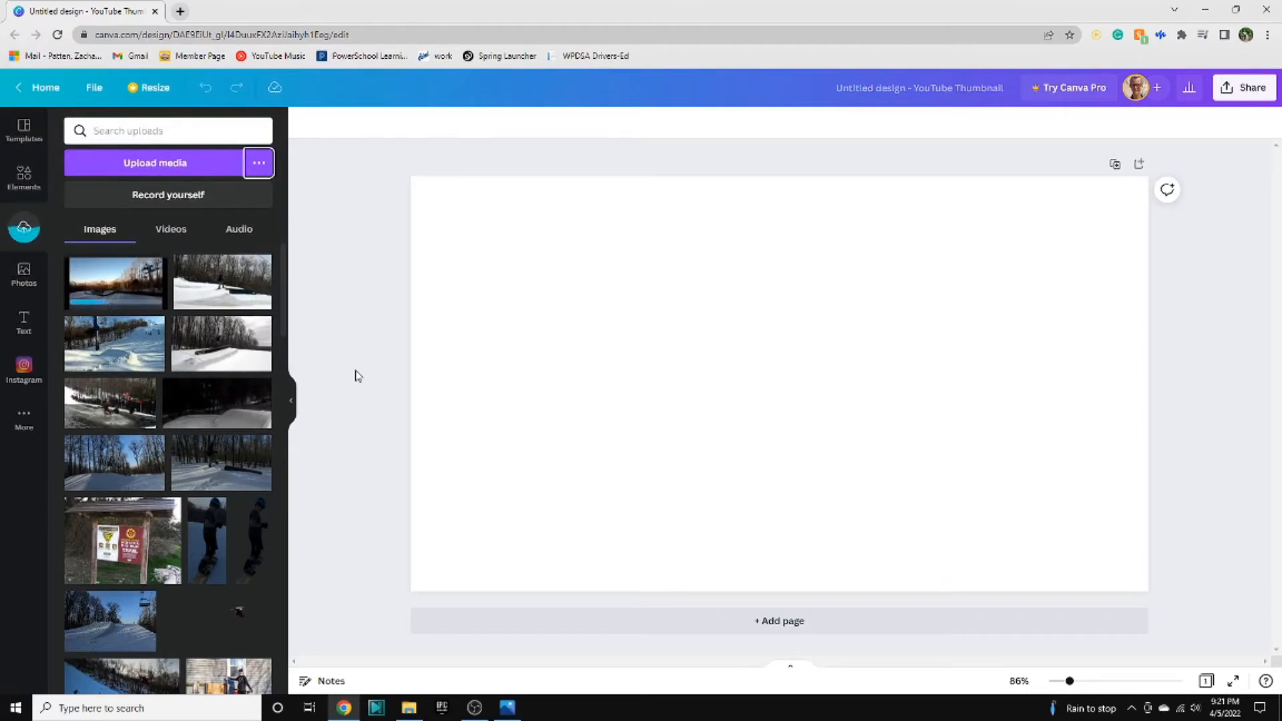
Place the uploaded snowboarding image on the blank page and enlarge it past the page edges to fill the thumbnail.
click(120, 280)
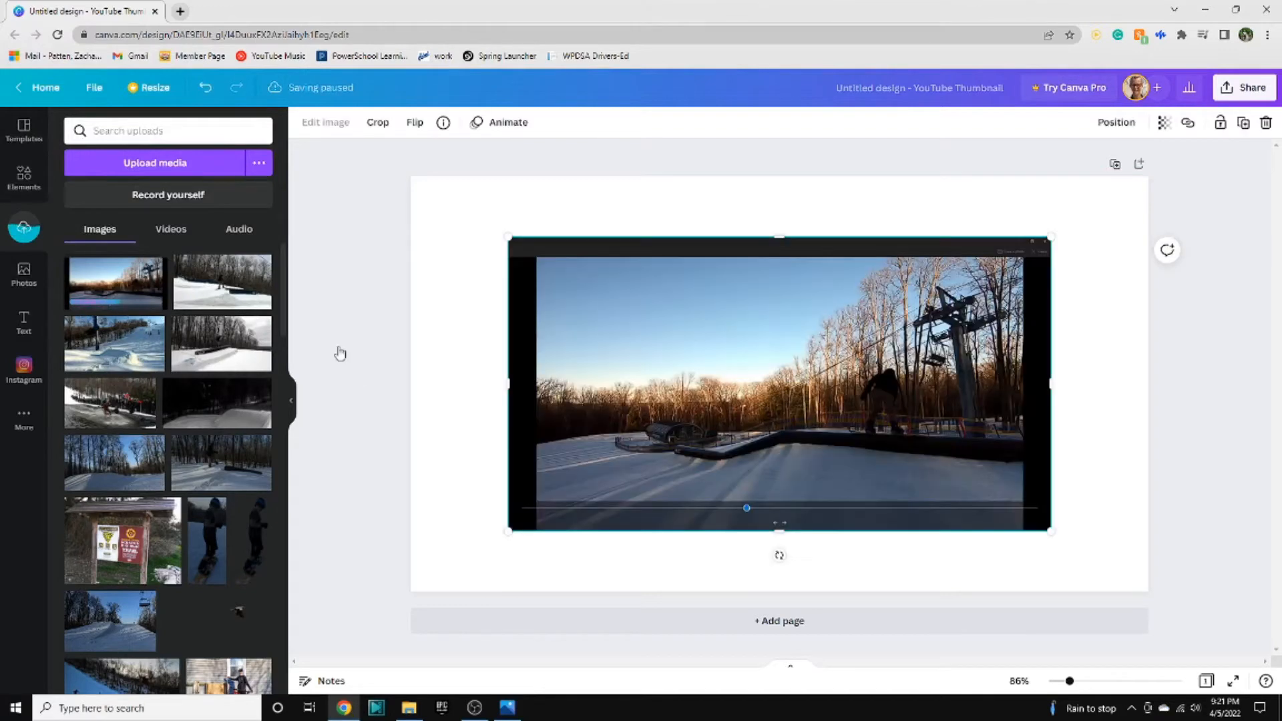
drag(516, 529, 375, 604)
drag(1046, 236, 1226, 142)
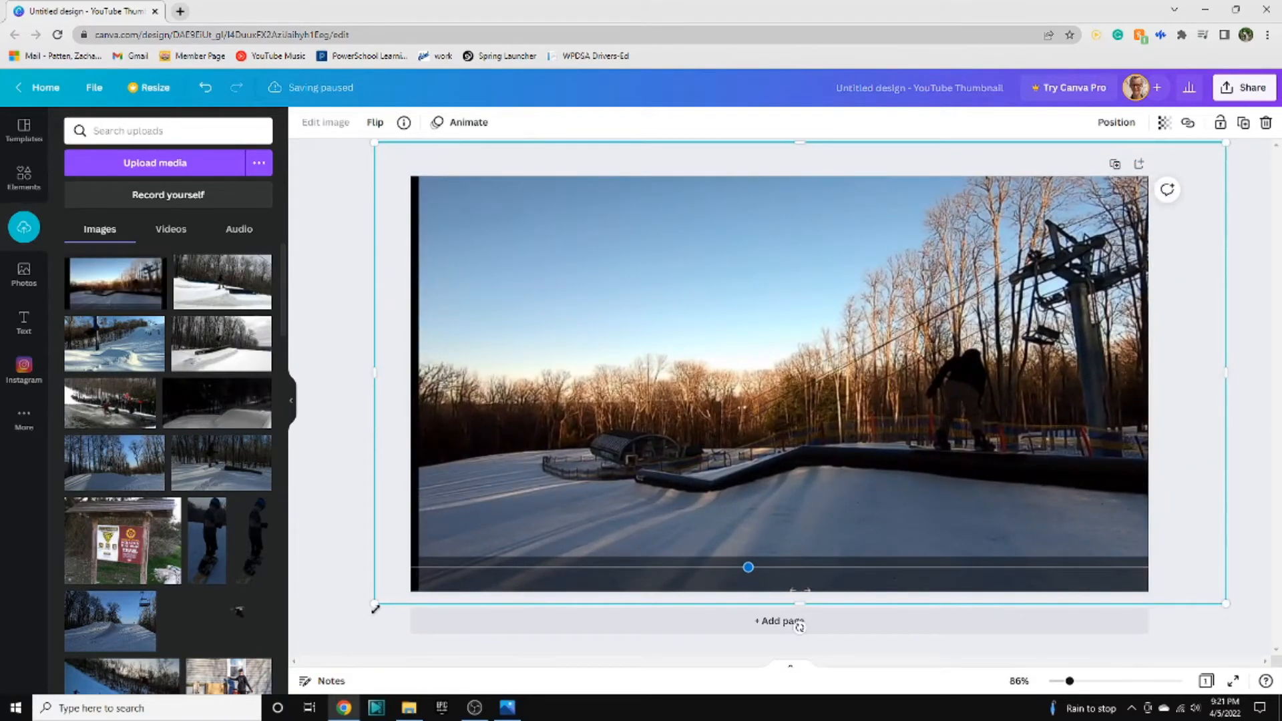
drag(374, 608, 304, 680)
click(343, 434)
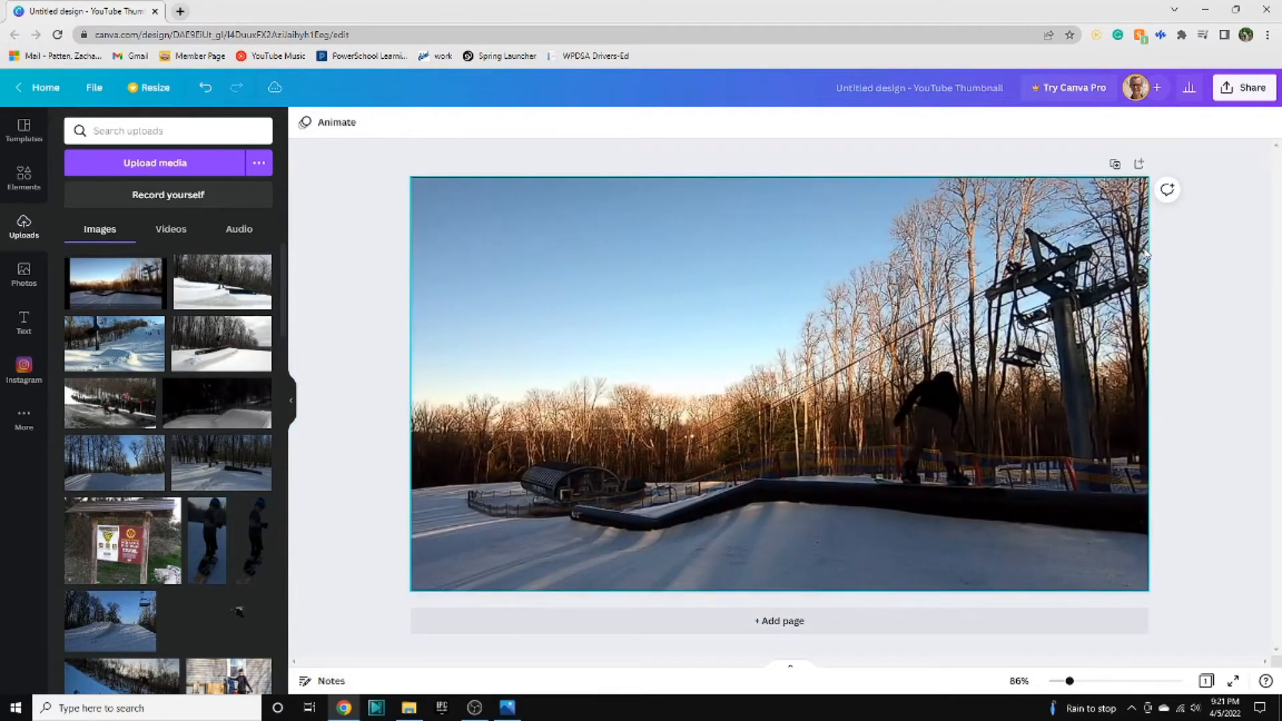
Open the background image's crop, enlarge the image slightly beyond the page and apply the crop.
click(607, 237)
double_click(471, 221)
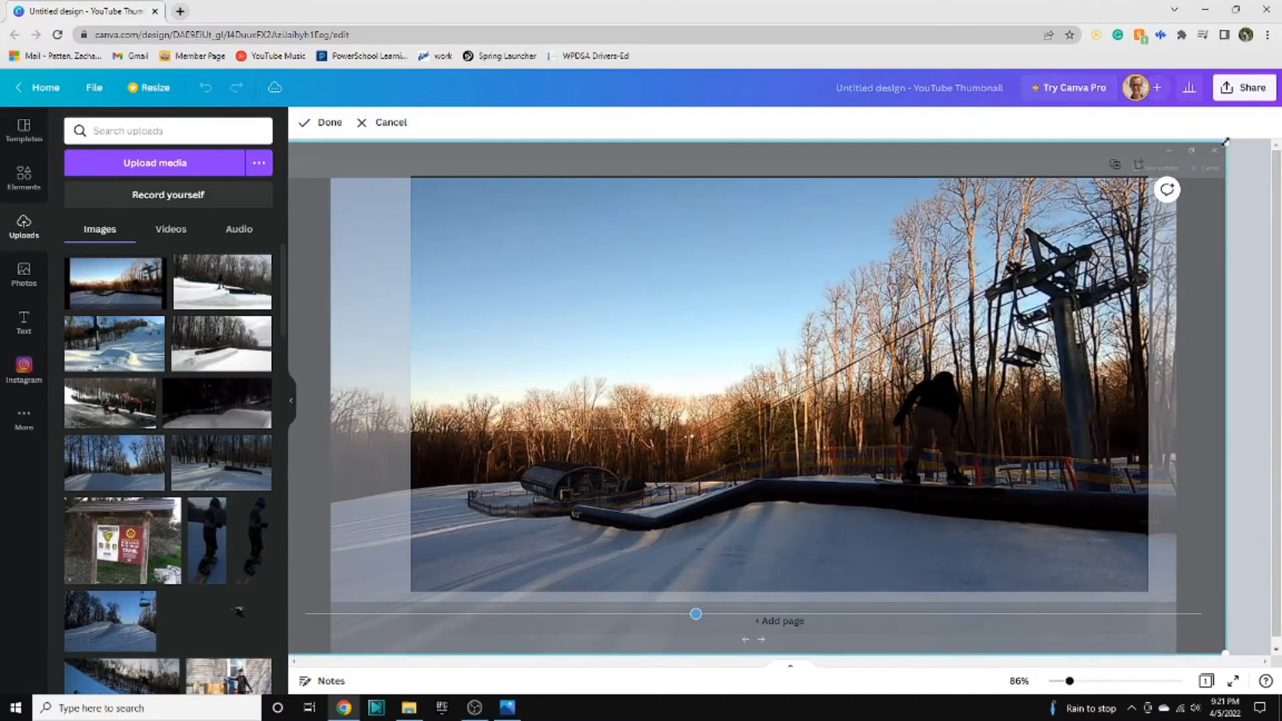
drag(1225, 142, 1238, 143)
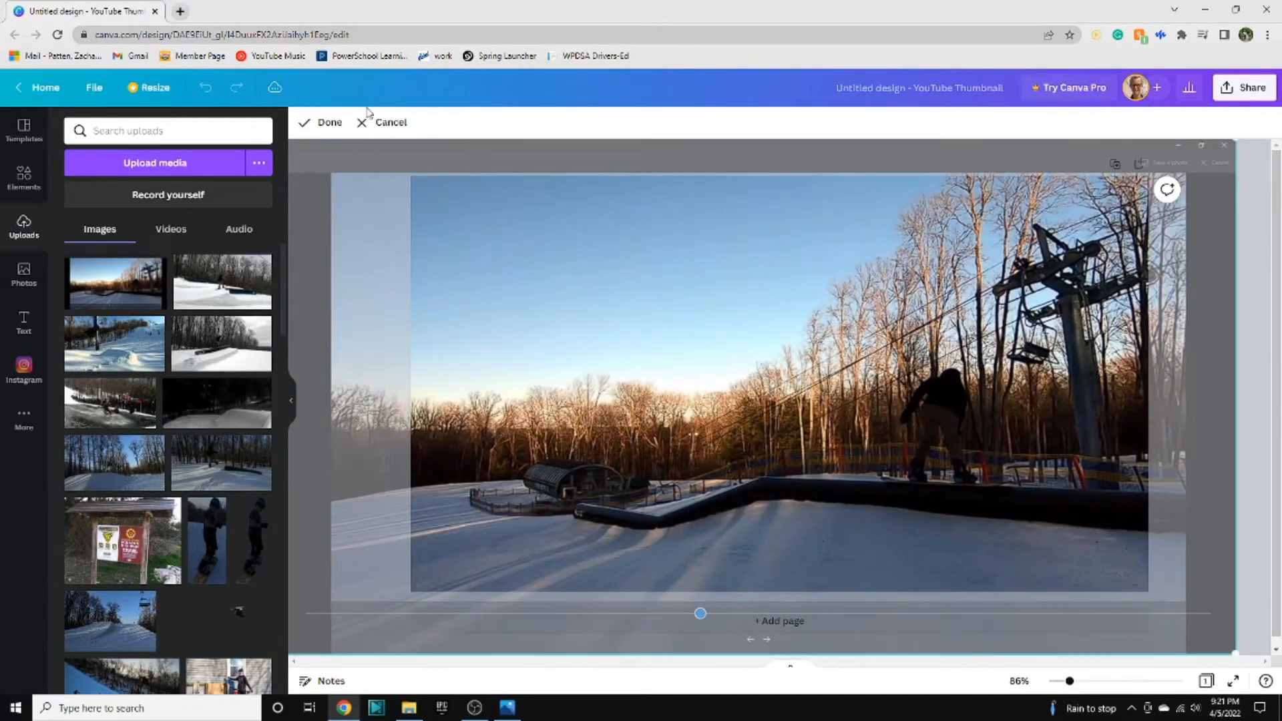
click(320, 126)
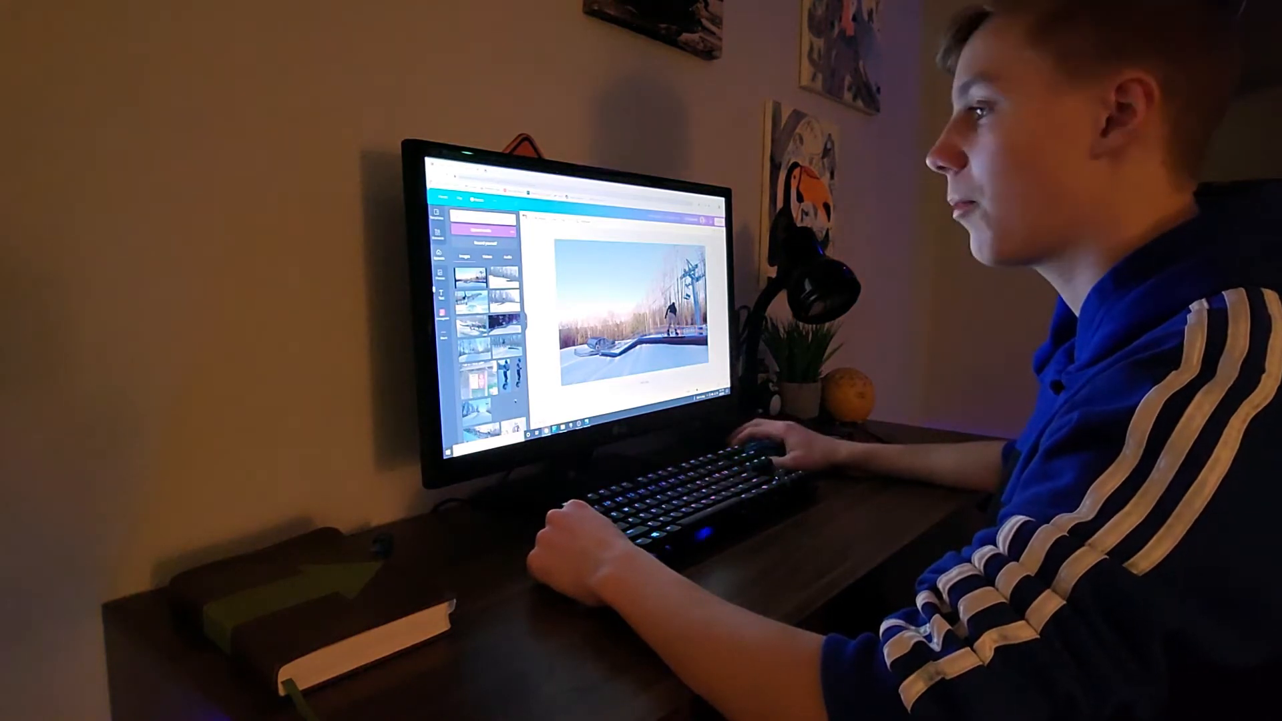
Open the text options and look through the available font combinations.
click(440, 299)
click(440, 297)
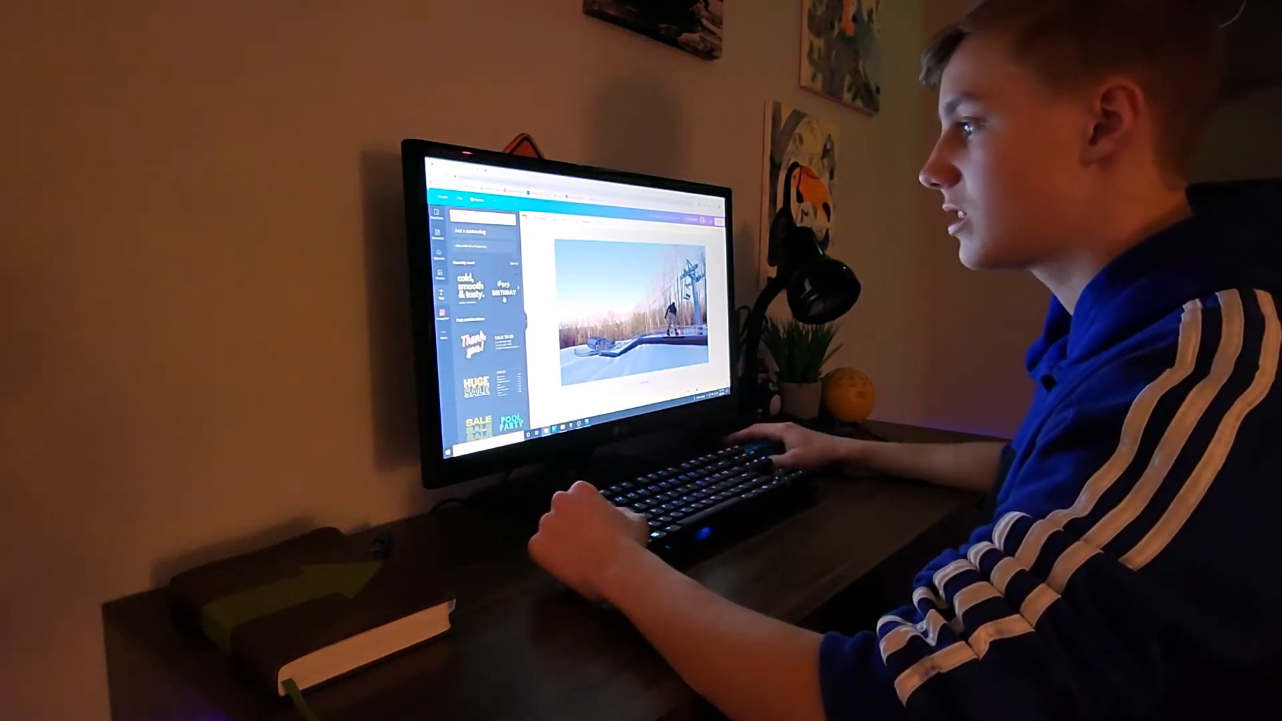
scroll(504, 300, down, 3)
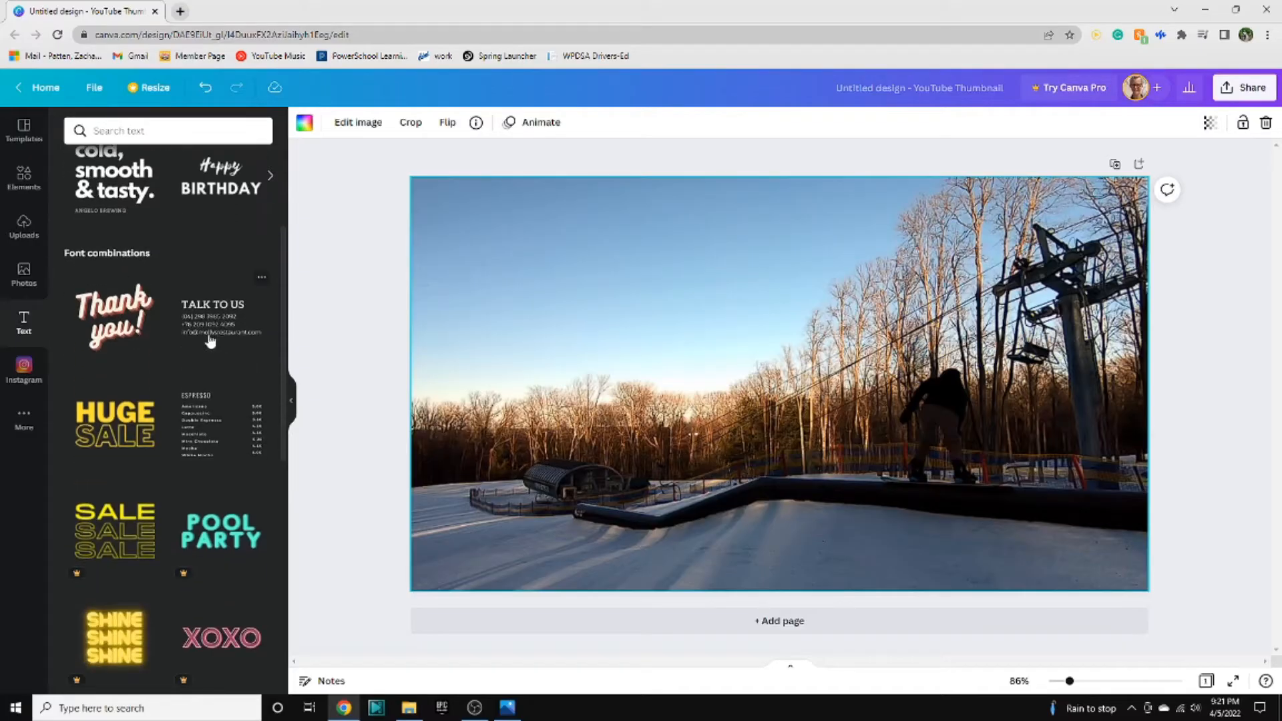
scroll(139, 247, down, 4)
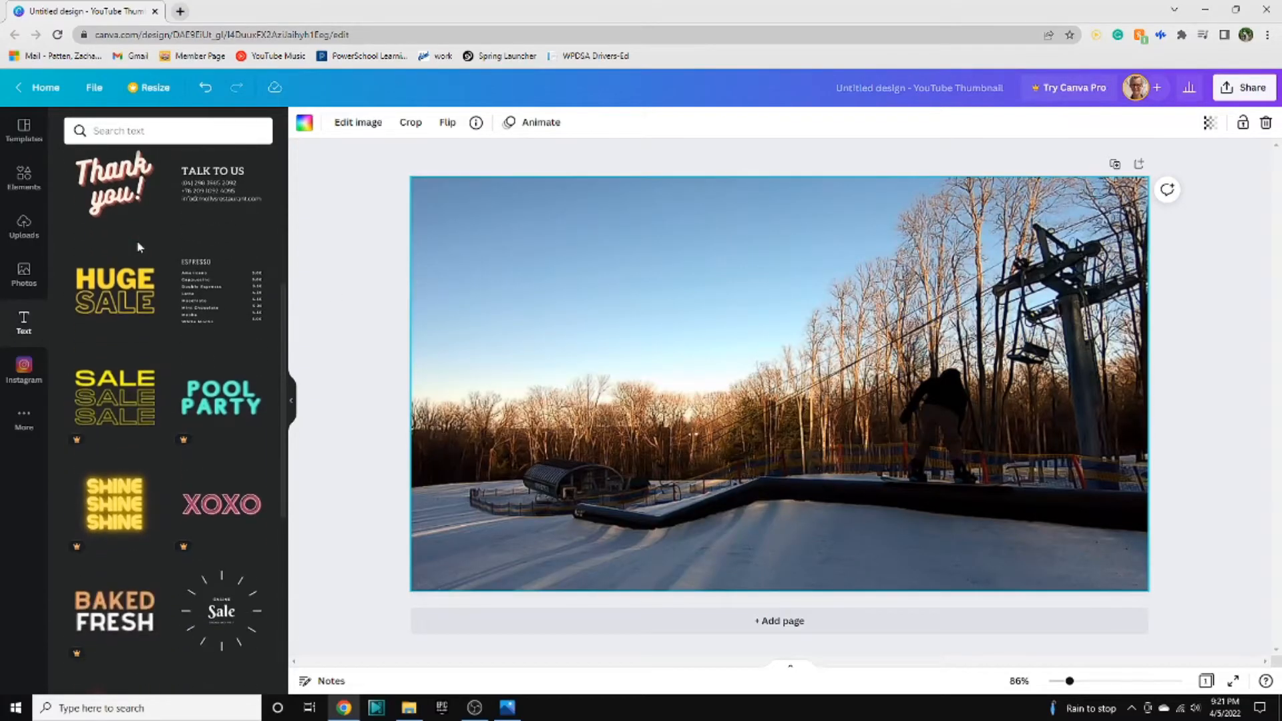
scroll(139, 247, up, 6)
scroll(138, 243, up, 2)
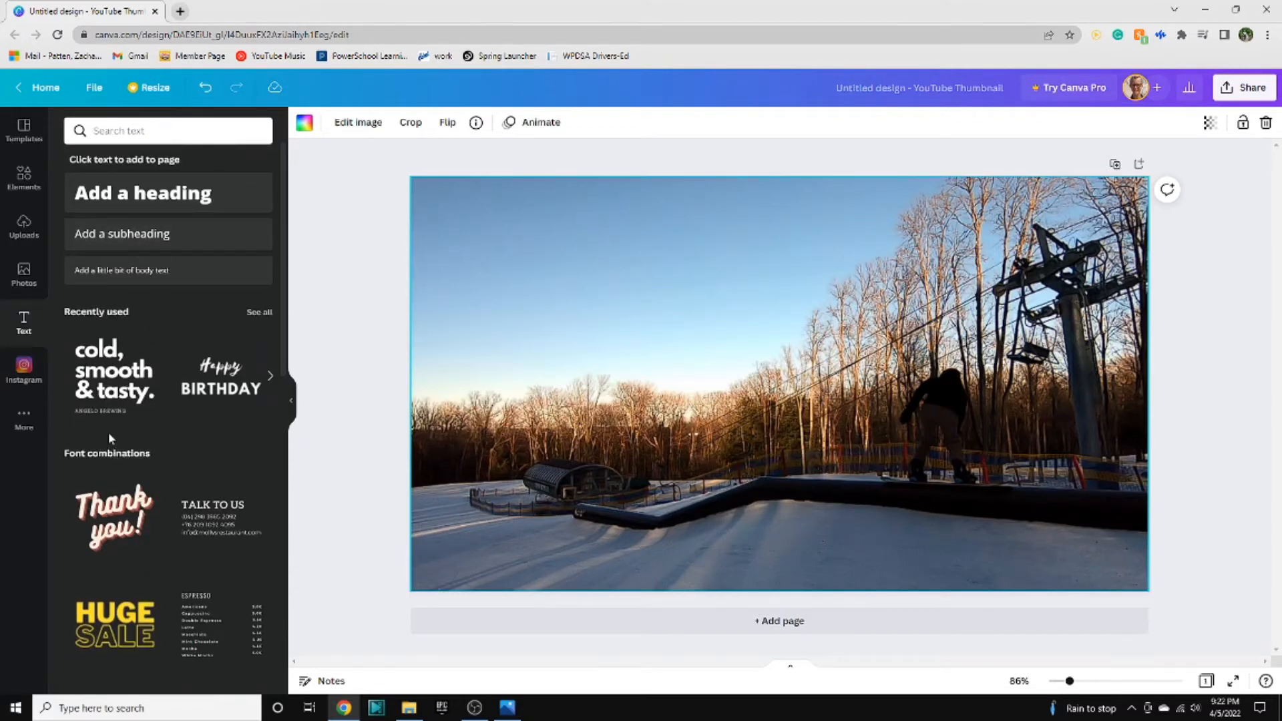
click(241, 412)
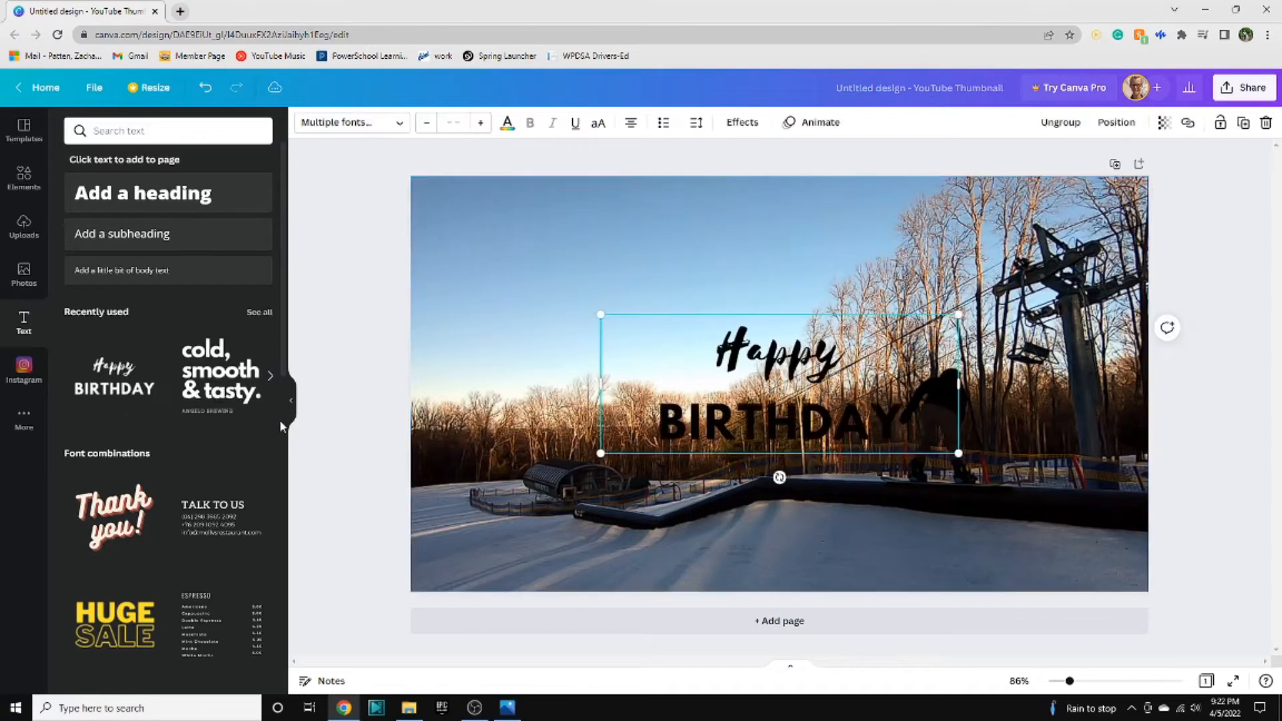
click(840, 376)
click(858, 360)
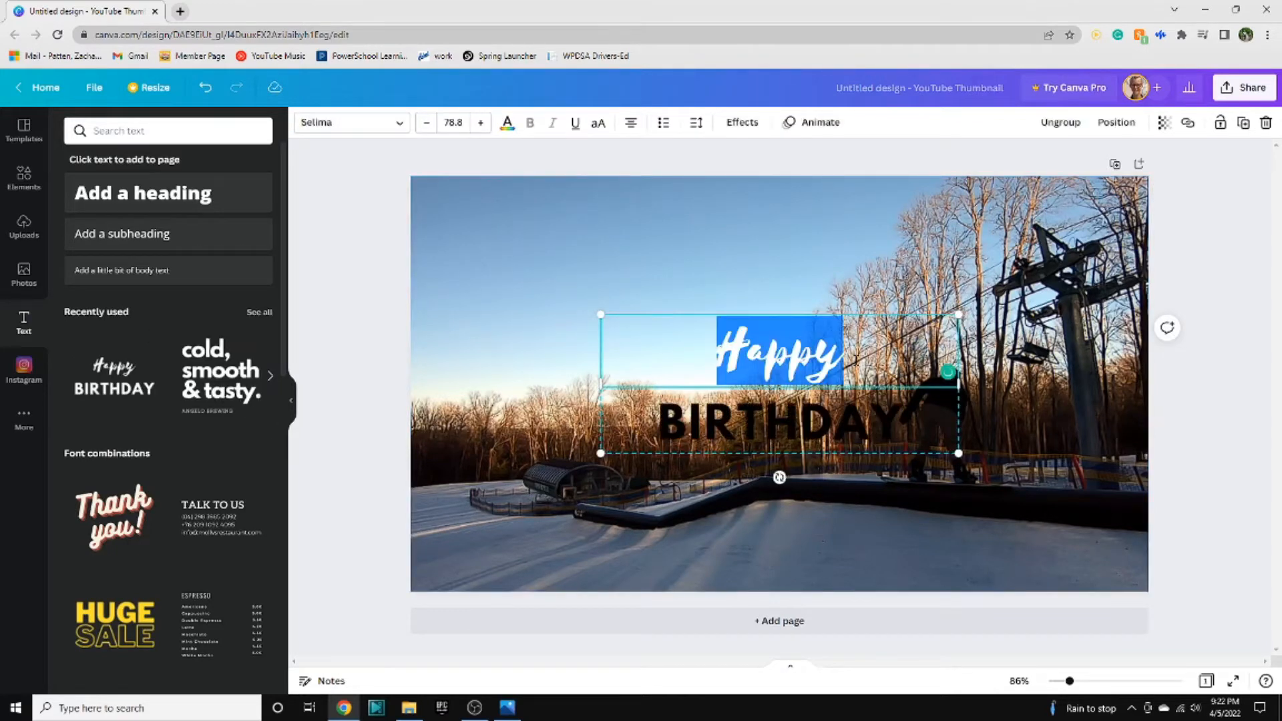
key(BackSpace)
click(910, 431)
key(Delete)
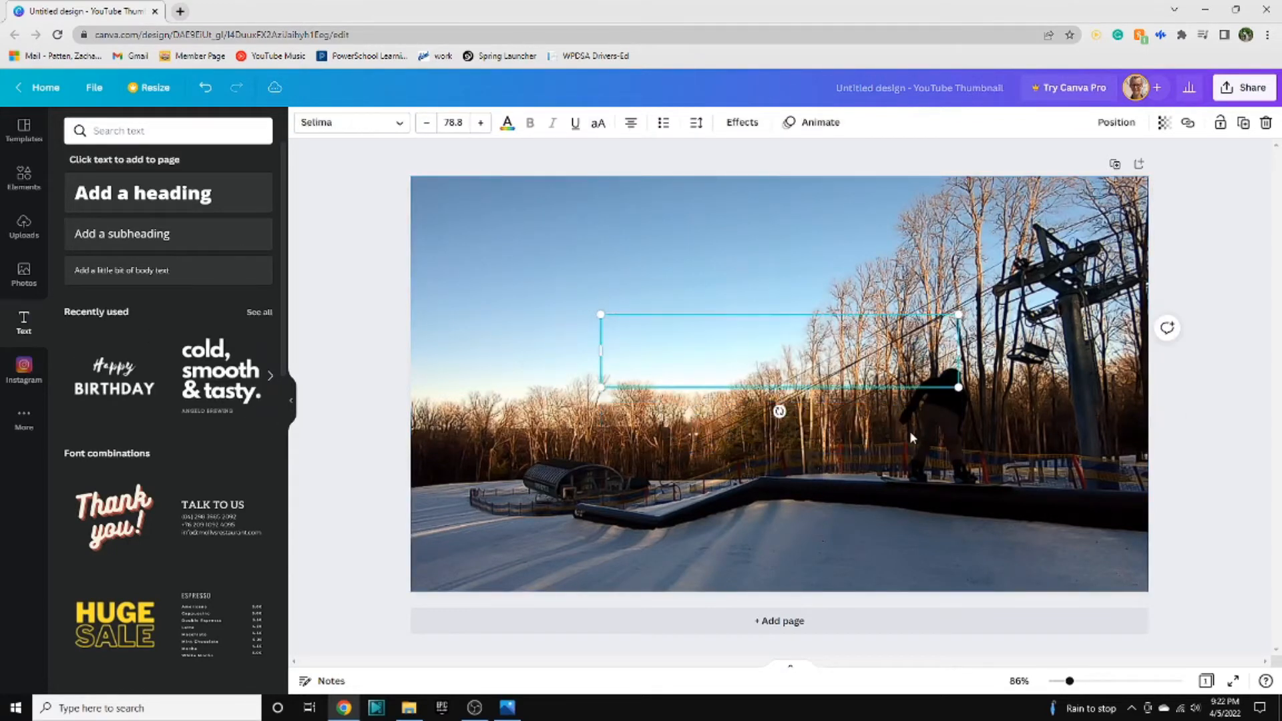
click(871, 353)
click(675, 493)
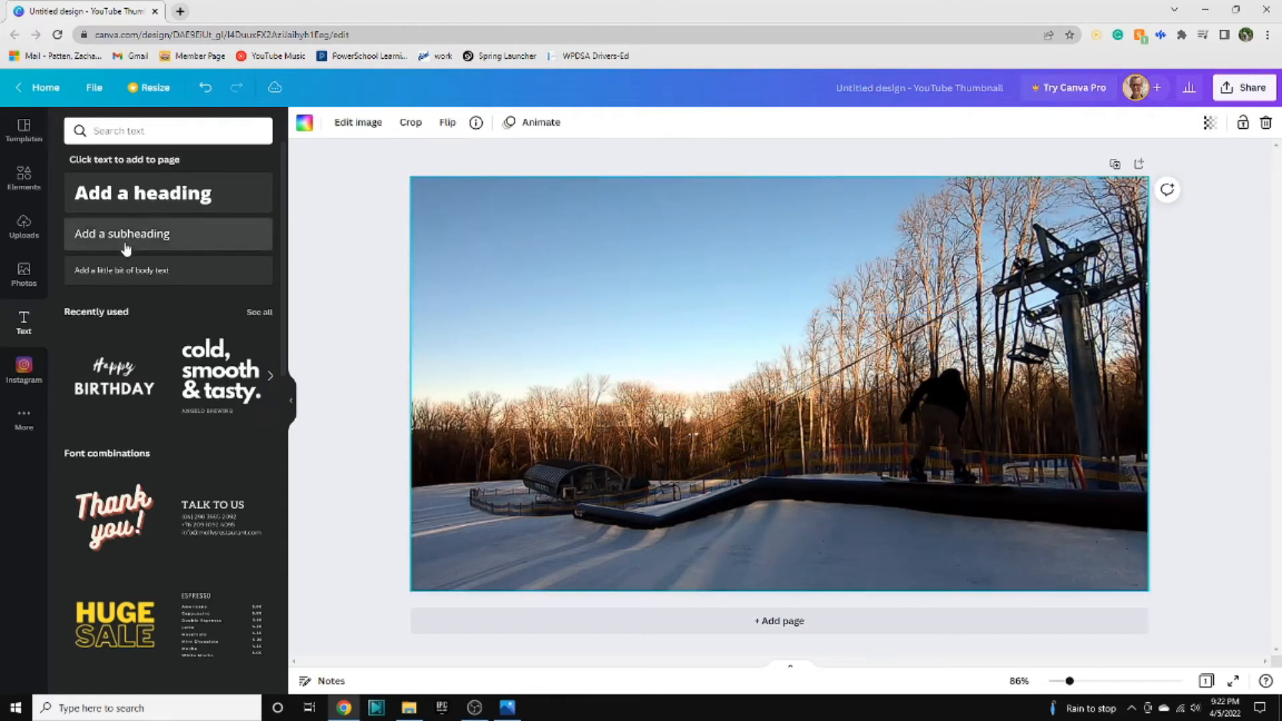
Add the Happy Birthday font combination, delete its script line and replace the BIRTHDAY line with GRANITE 2022.
click(120, 404)
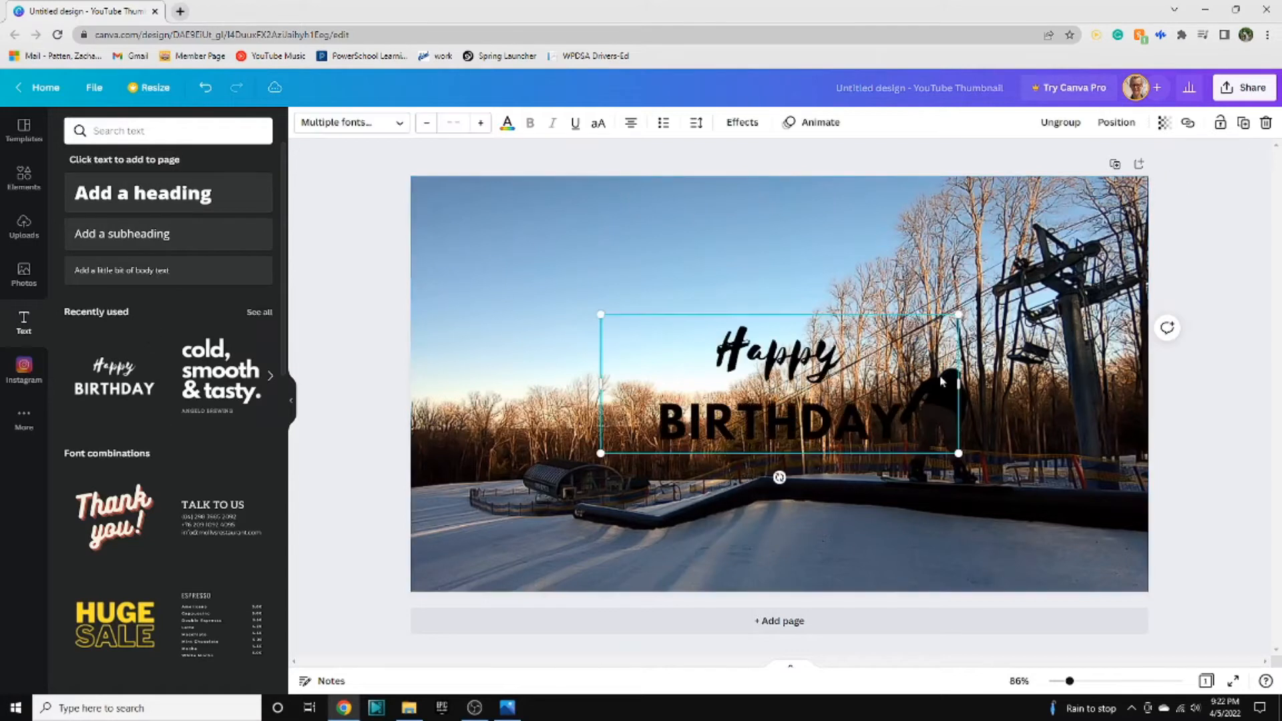
key(Delete)
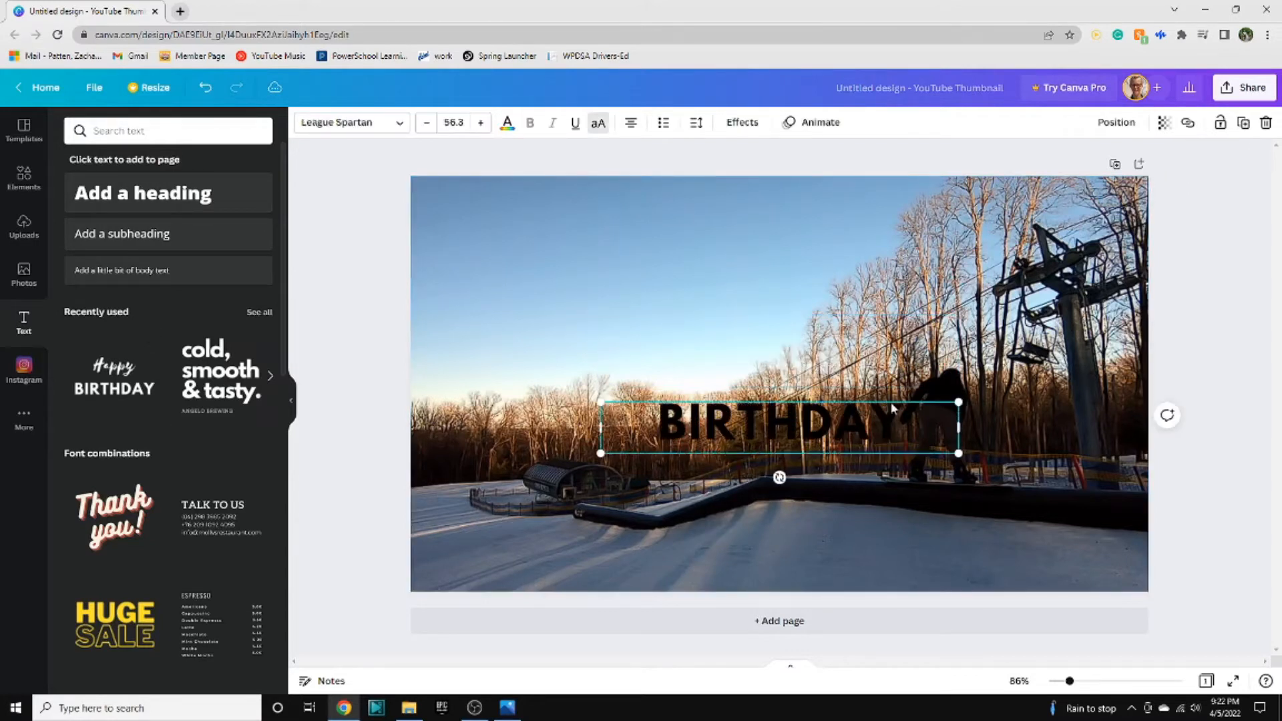
double_click(915, 413)
key(BackSpace)
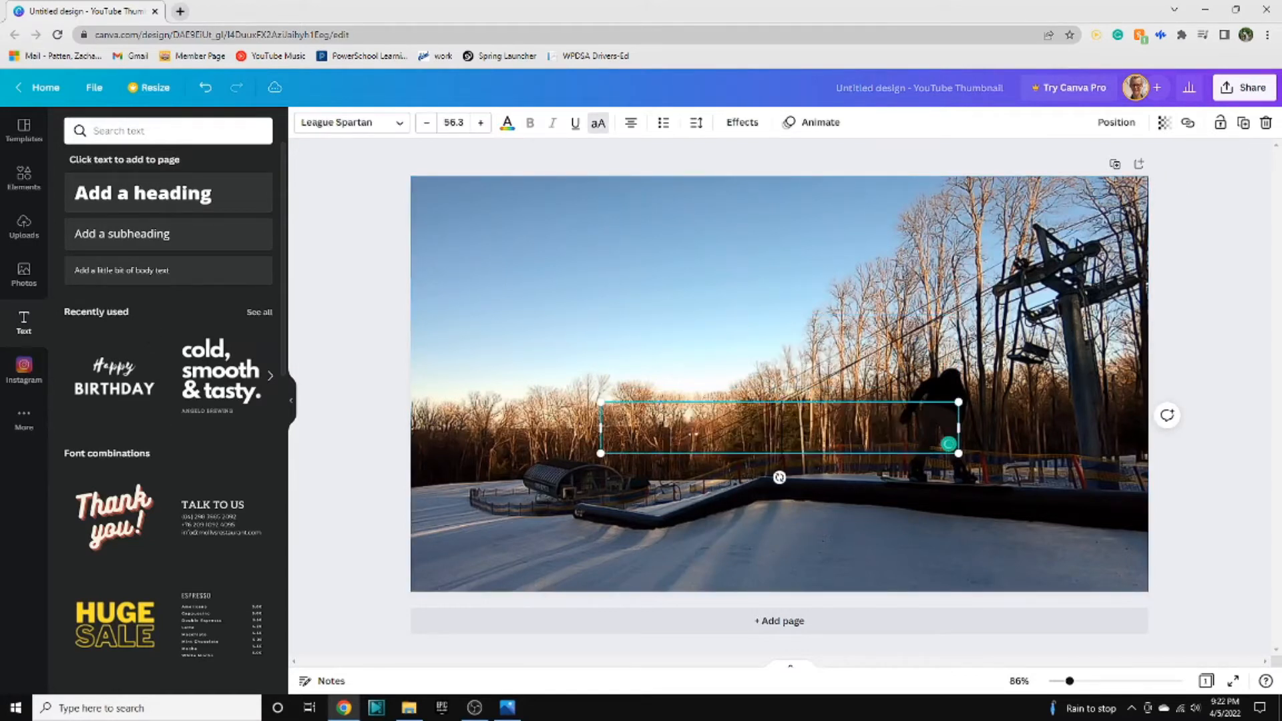
text(GRANI)
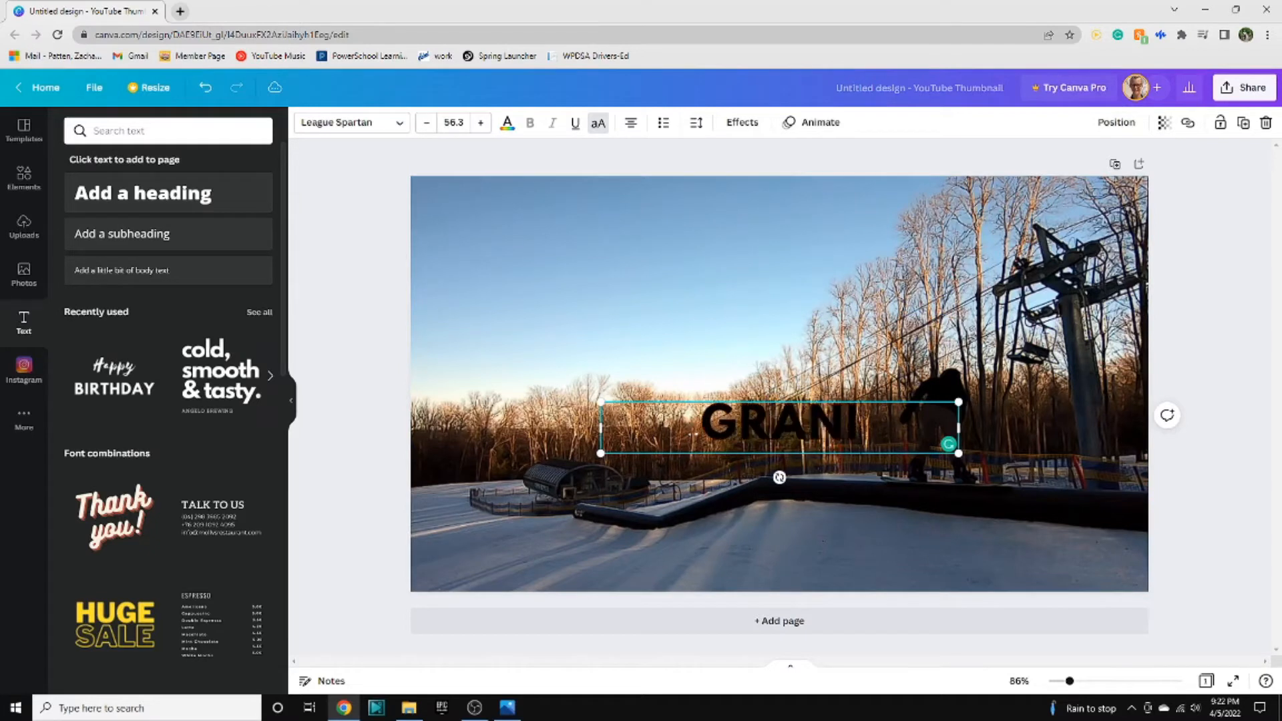
text(TE 2022)
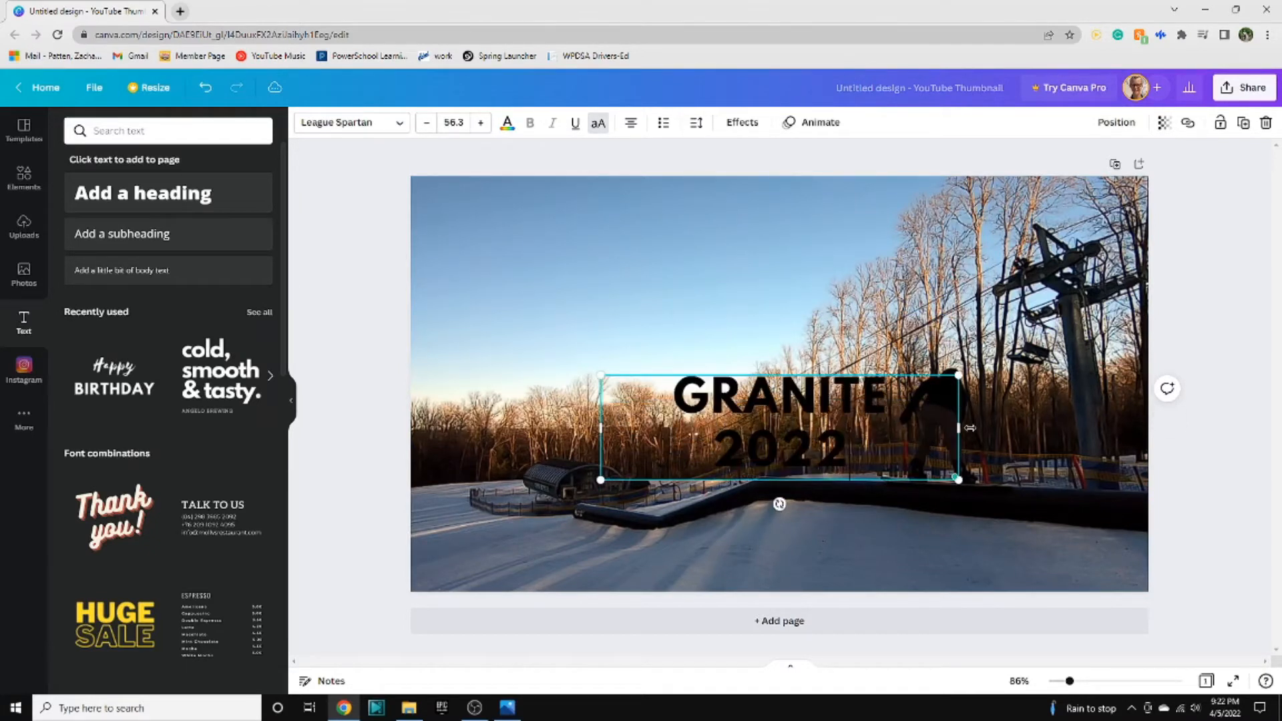
Widen the GRANITE 2022 text onto one line, enlarge it to size 69.5 and place it in the image's lower-left corner.
drag(959, 428, 1104, 450)
drag(1109, 339, 1170, 286)
drag(892, 420, 643, 566)
click(567, 413)
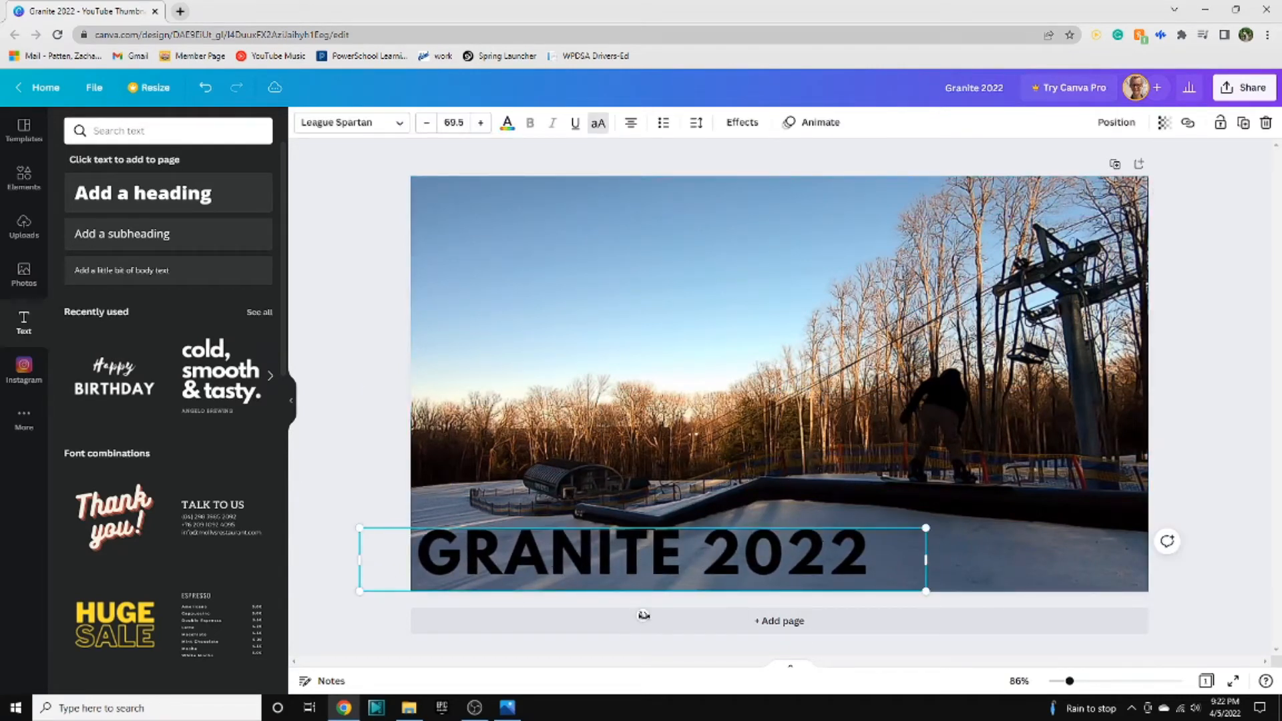
Duplicate the GRANITE 2022 text and align the copy exactly over the original.
right_click(503, 573)
click(556, 528)
right_click(560, 533)
click(597, 549)
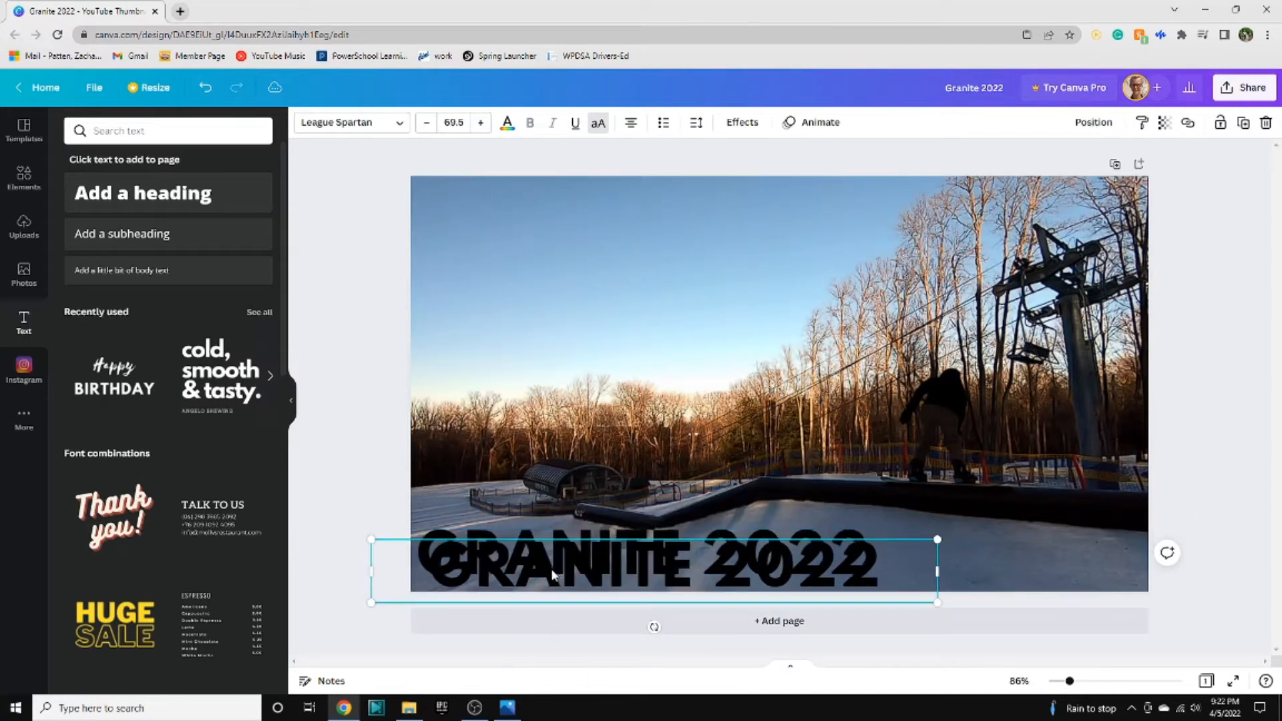
drag(549, 560, 540, 558)
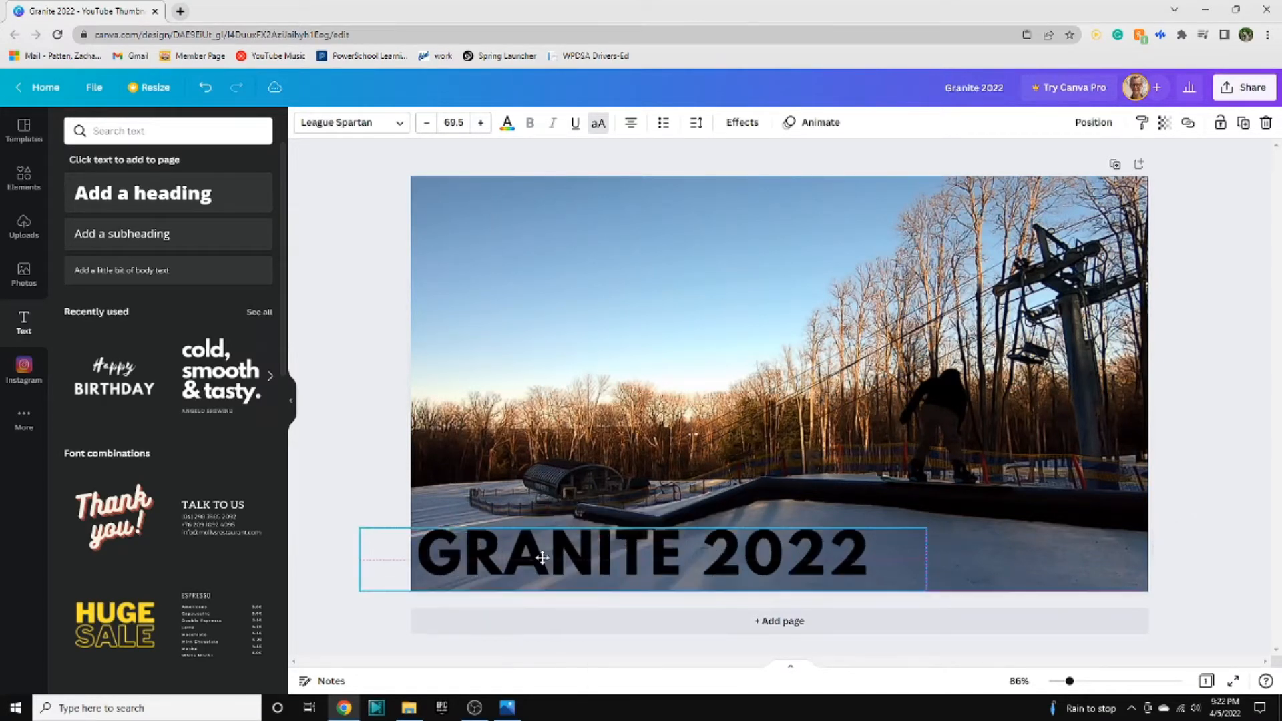
Colour the top GRANITE 2022 copy red and shift it slightly right so the black copy forms a drop shadow.
click(507, 124)
click(87, 417)
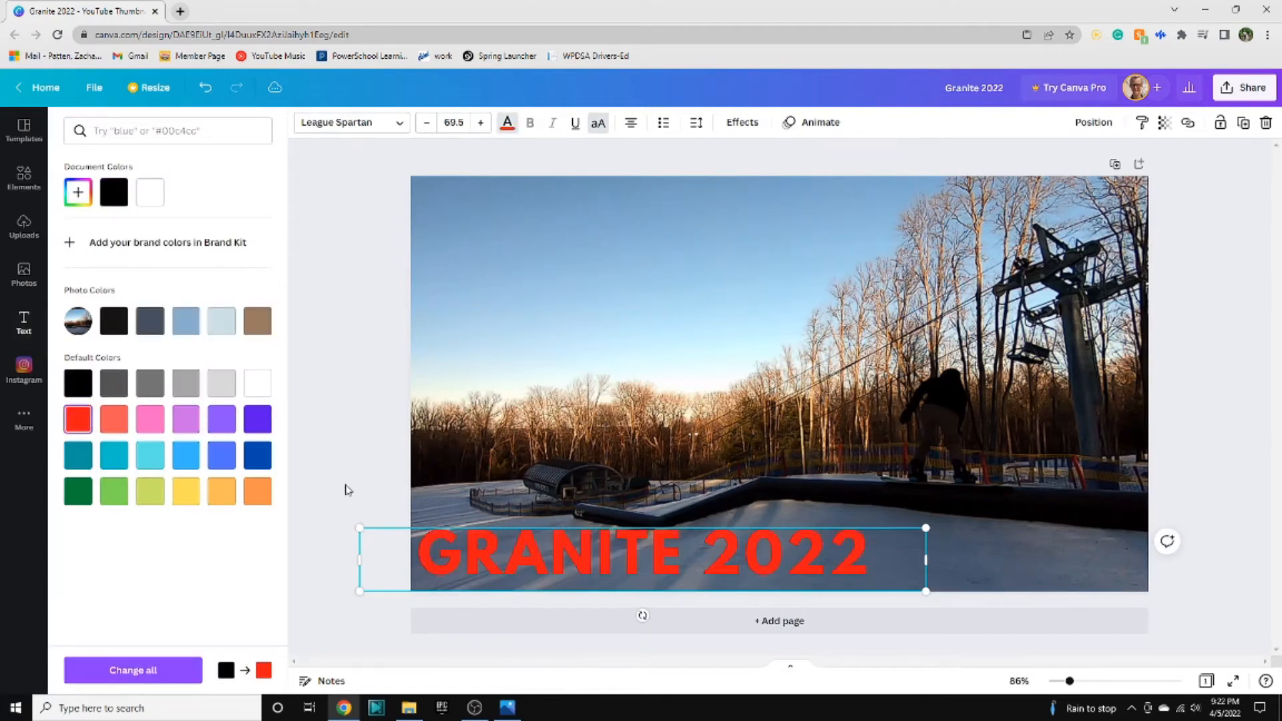
drag(471, 566, 470, 566)
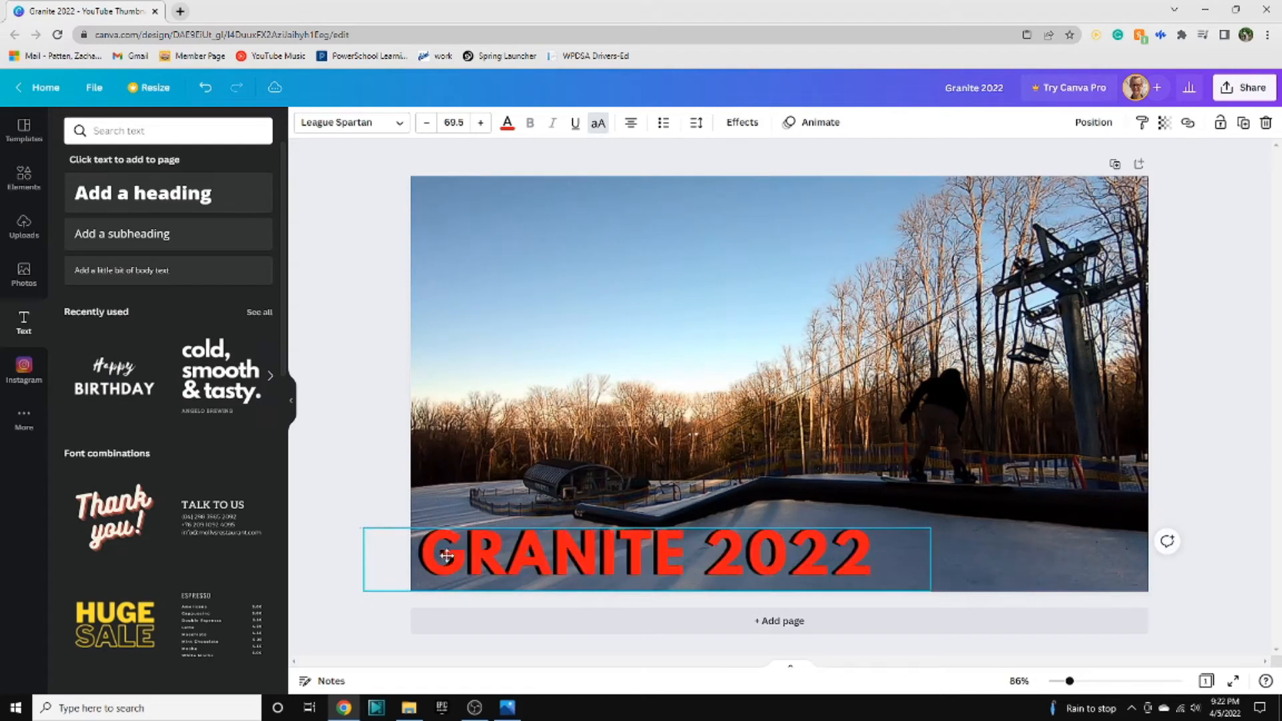
click(378, 449)
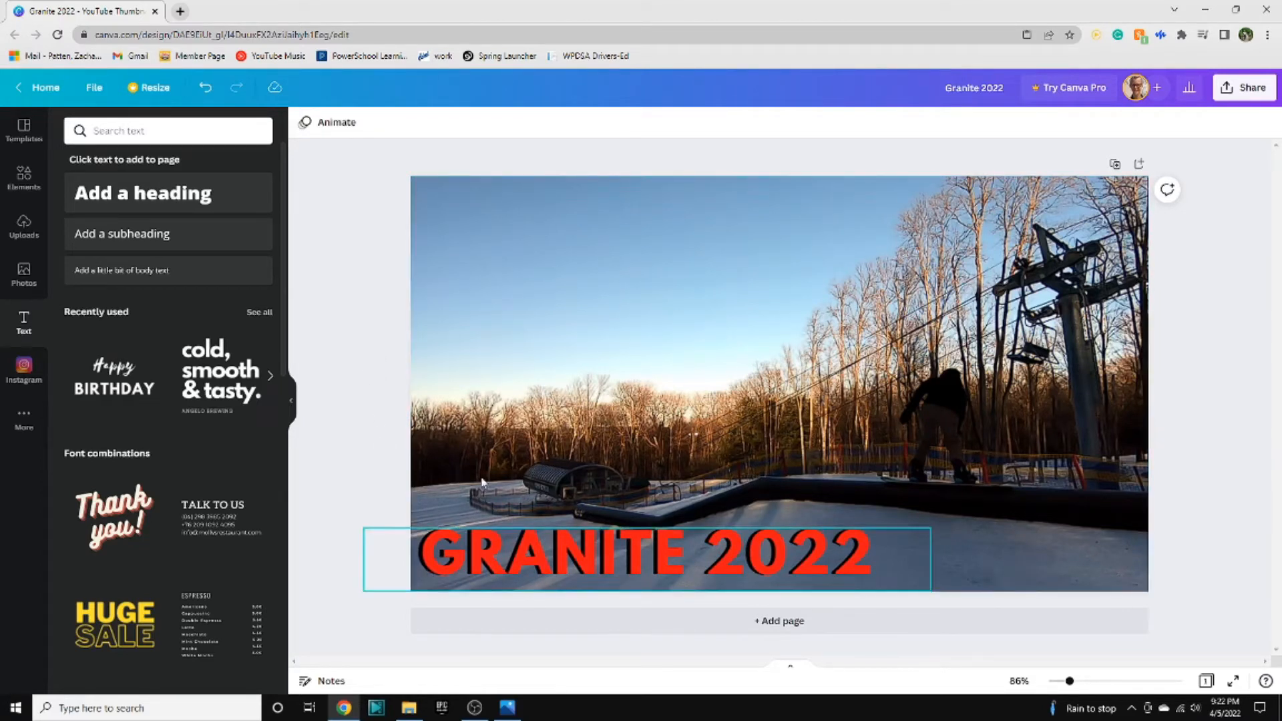
Add an arrow line, rotate it to point left and fit it along the rail's upper section below the snowboarder.
click(15, 267)
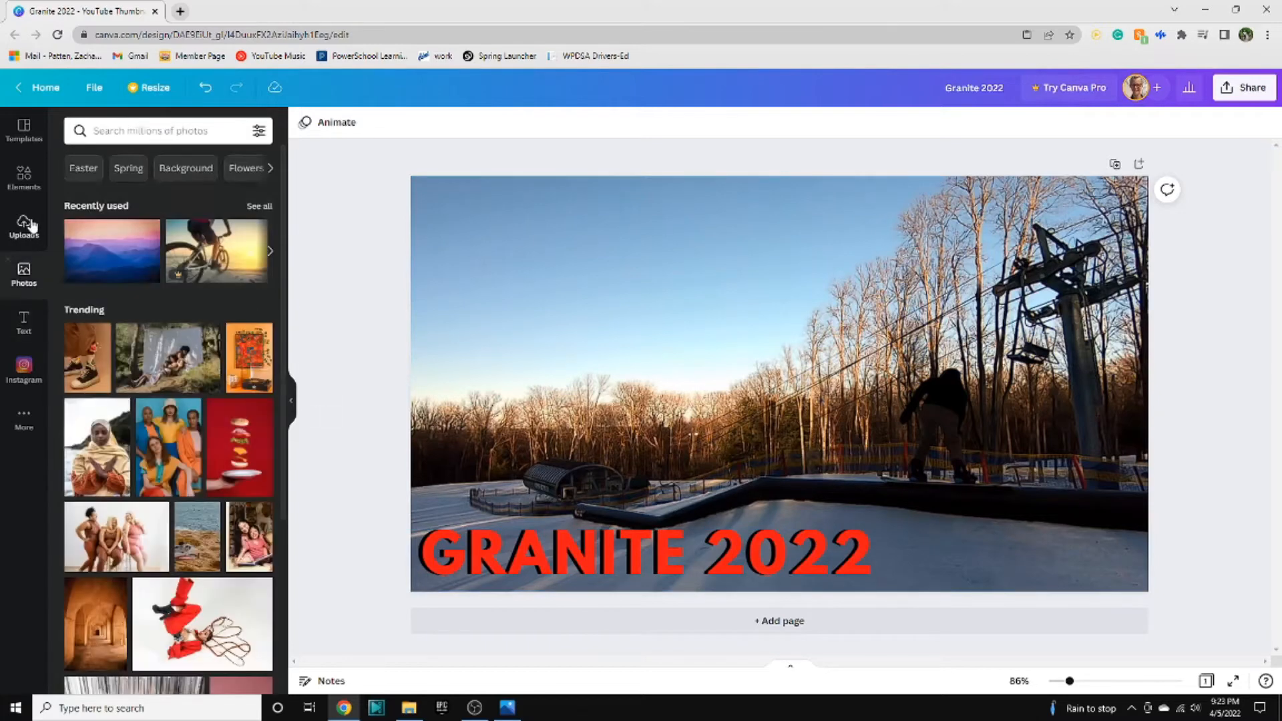
click(37, 168)
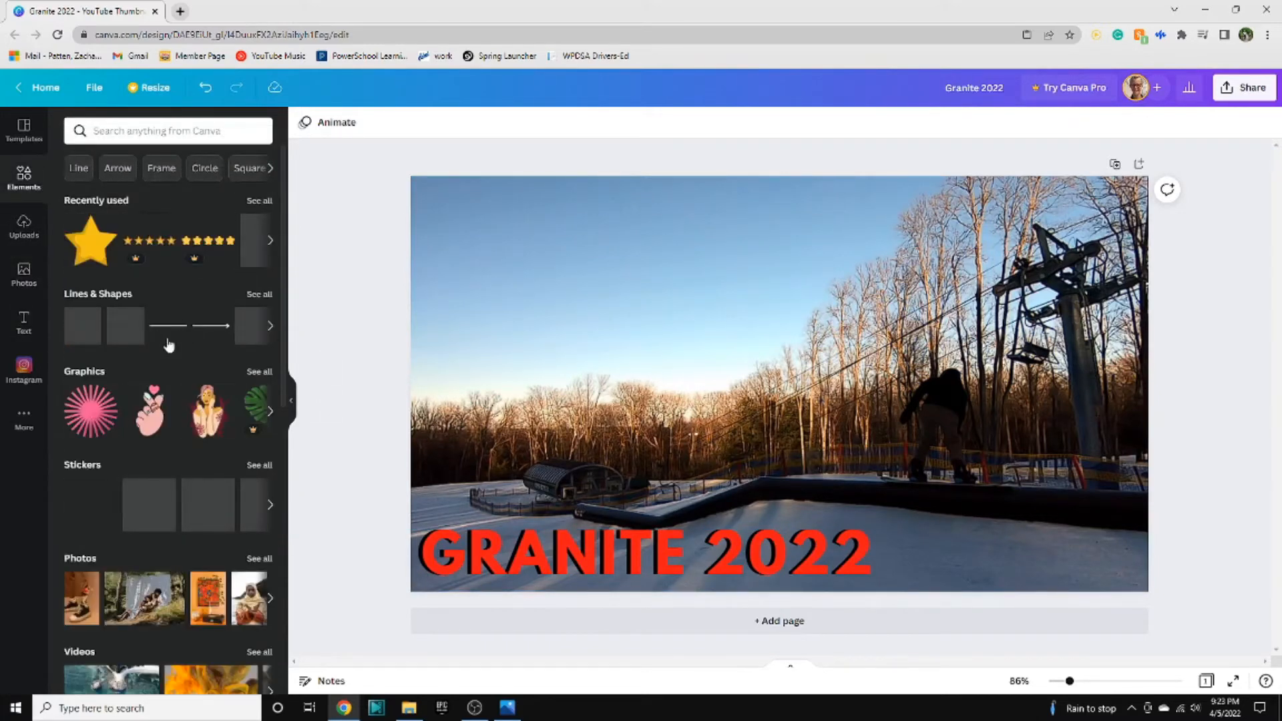
click(208, 334)
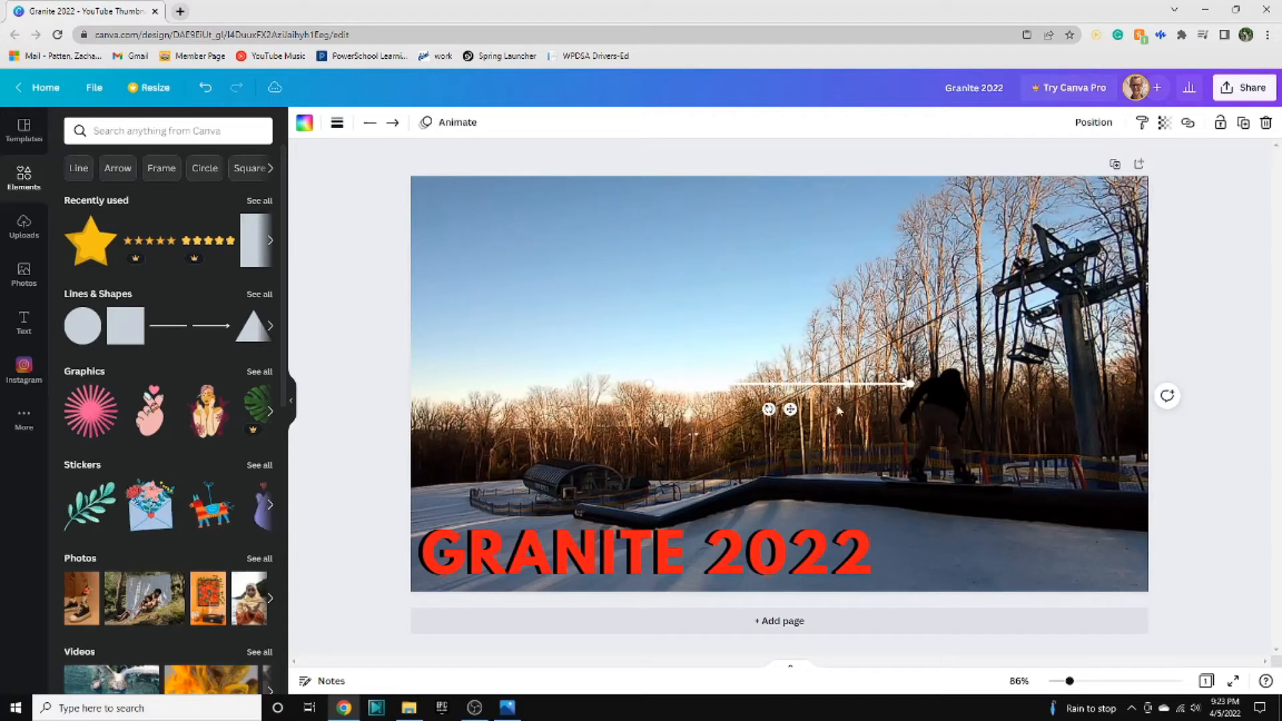
drag(768, 409, 801, 239)
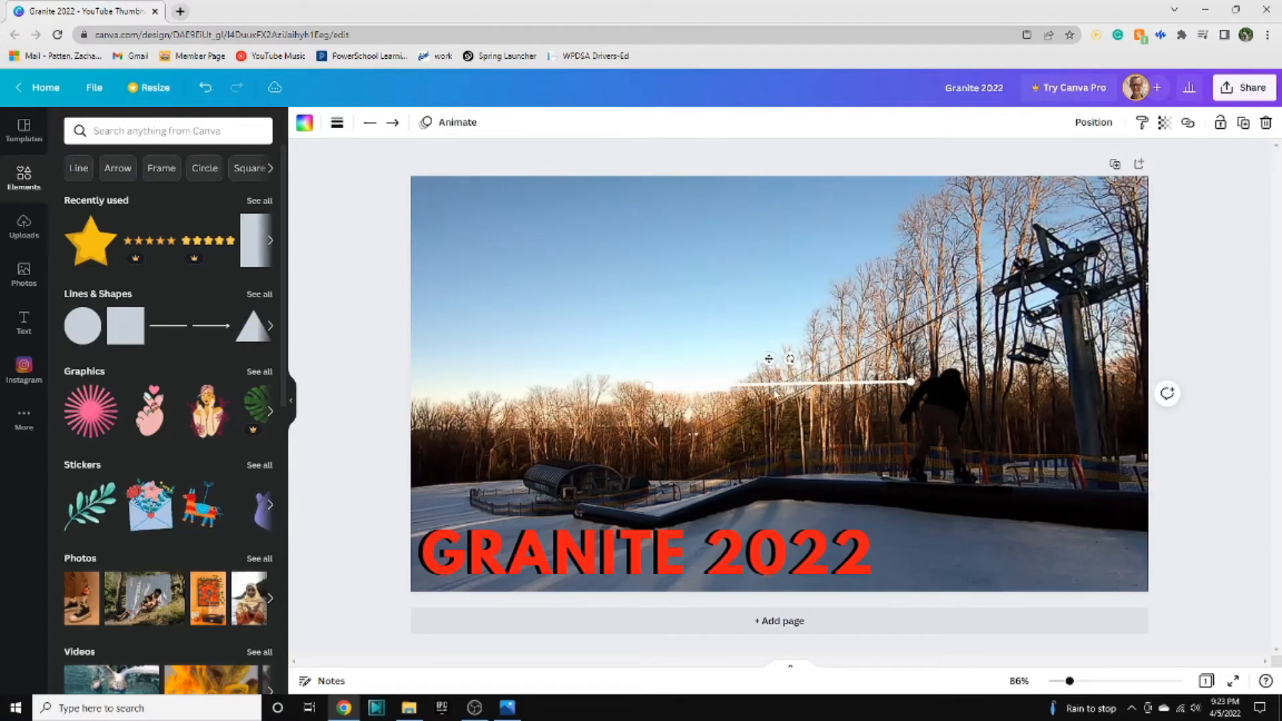
drag(775, 391, 1015, 532)
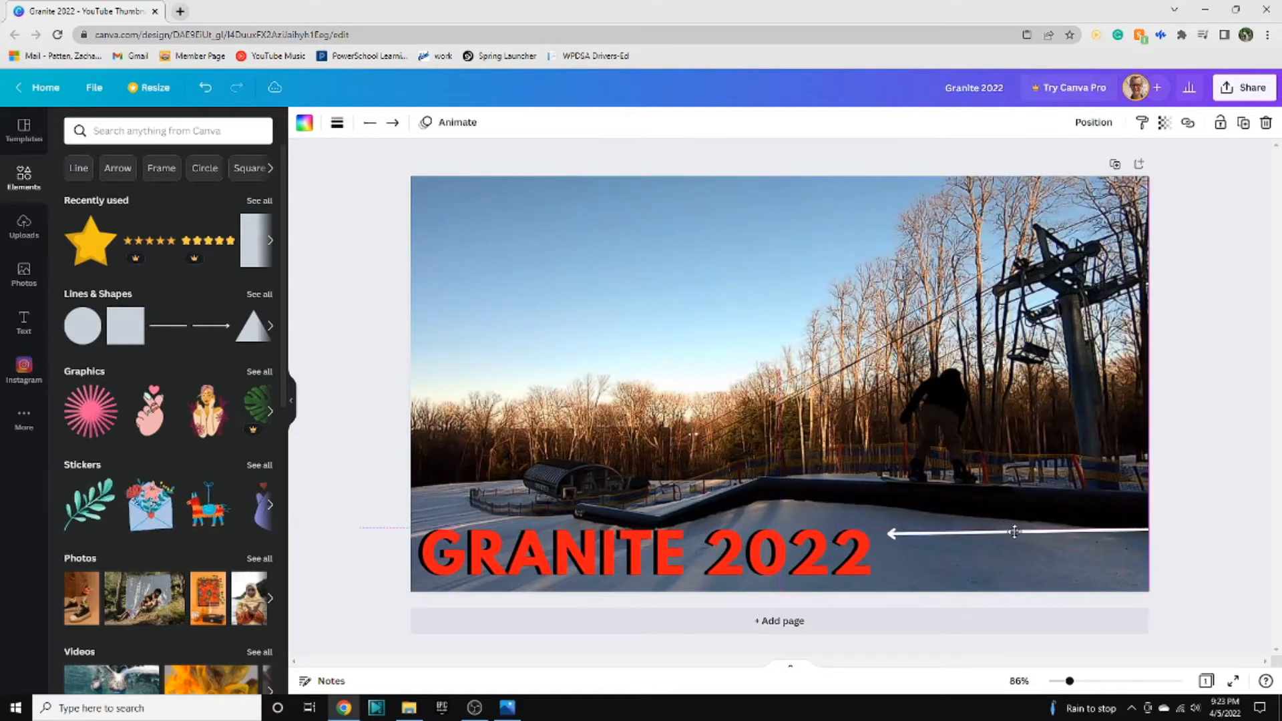
drag(889, 534, 772, 500)
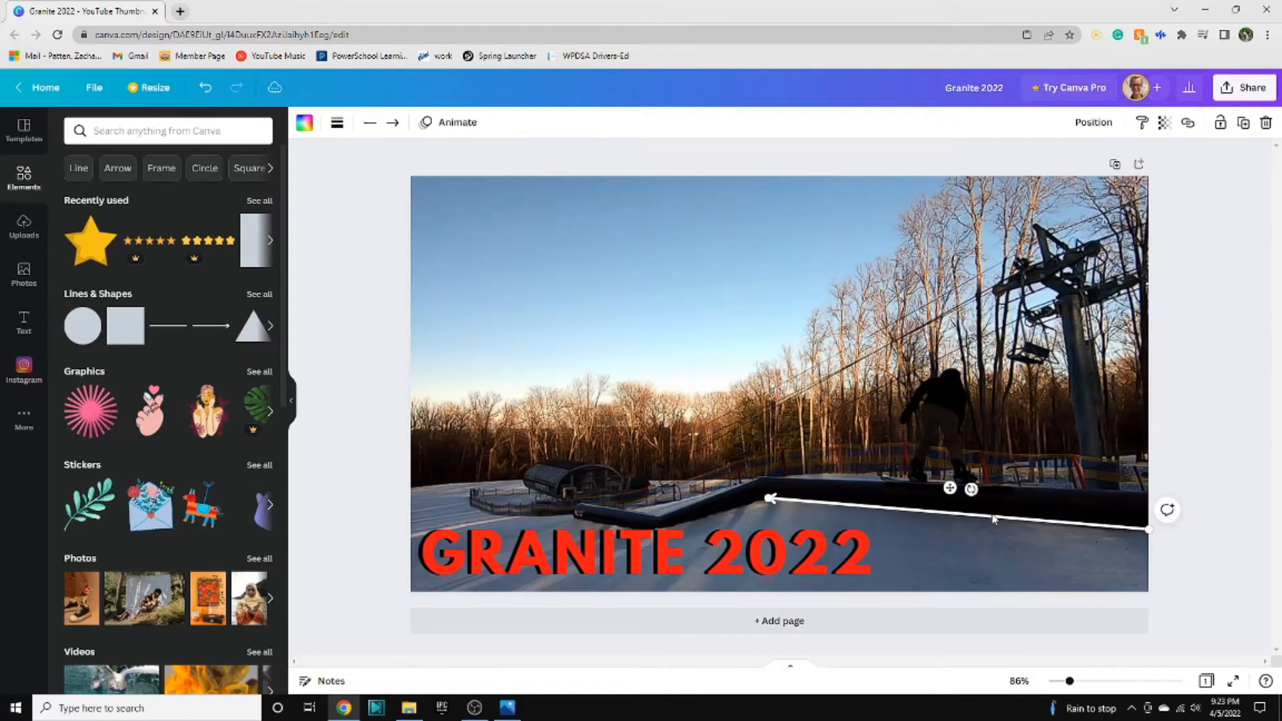
drag(993, 520, 996, 504)
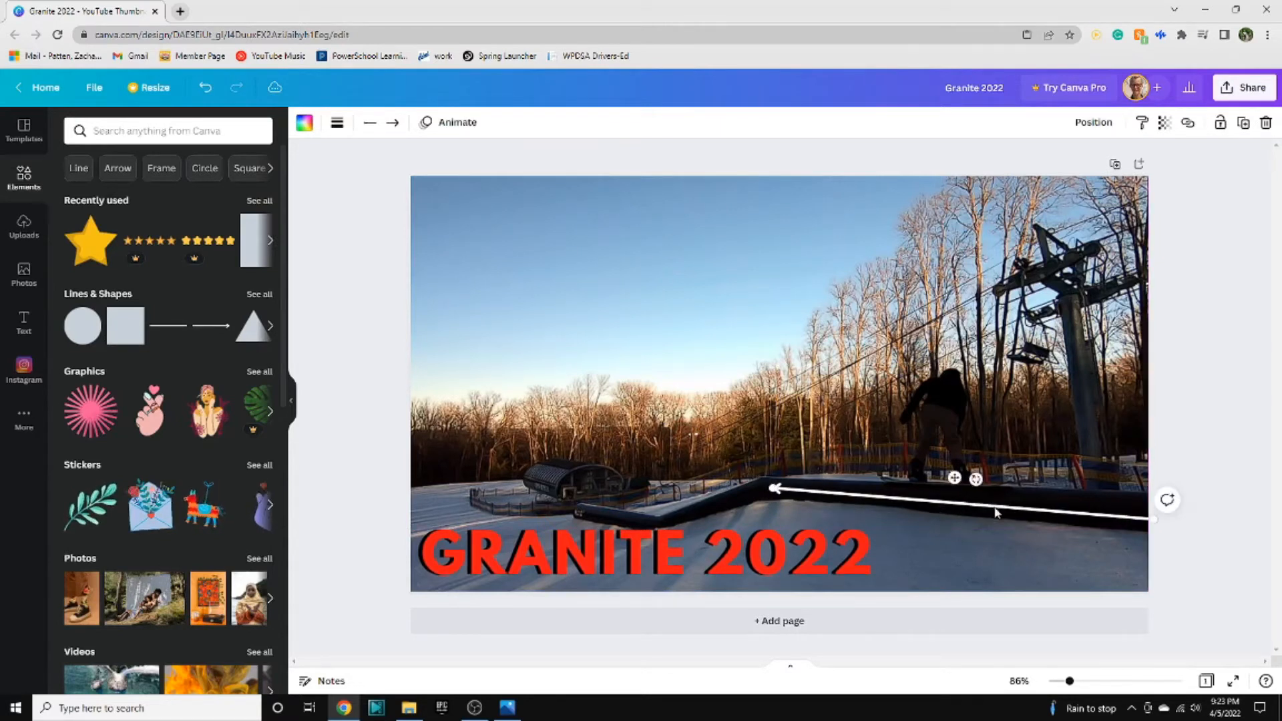
Try red on the rail arrow, then colour it dark blue.
click(305, 123)
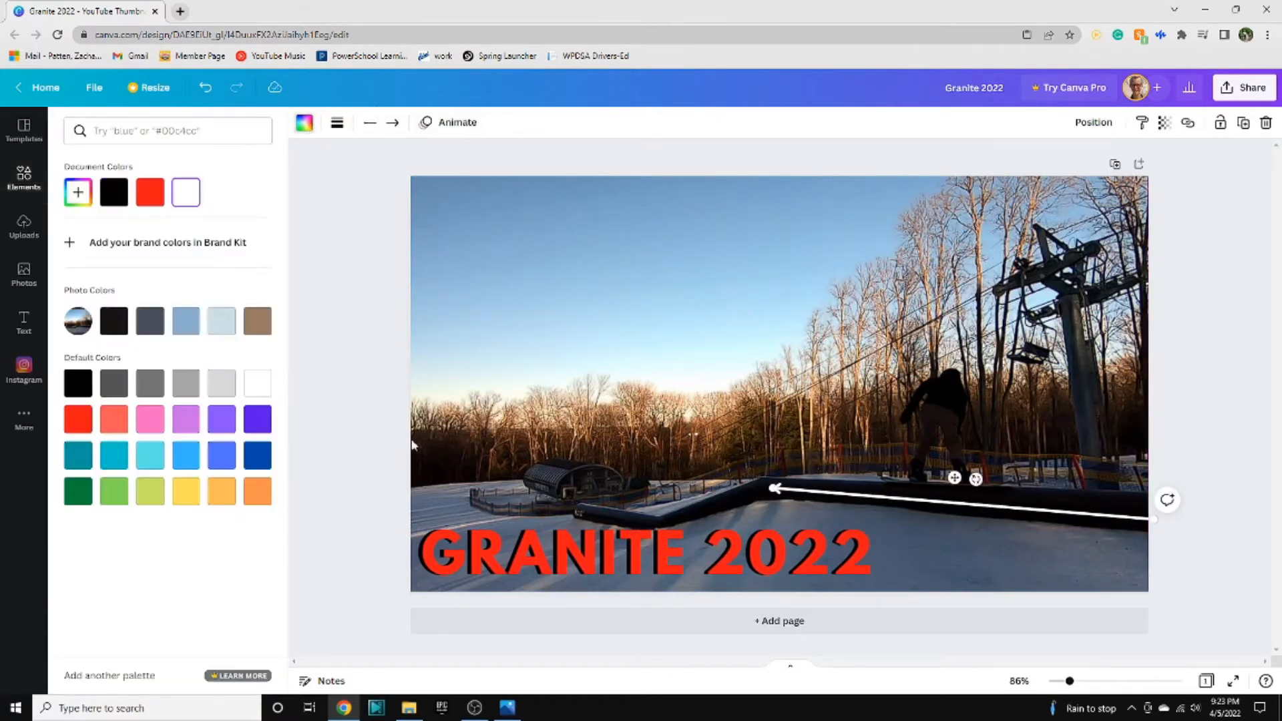
click(88, 430)
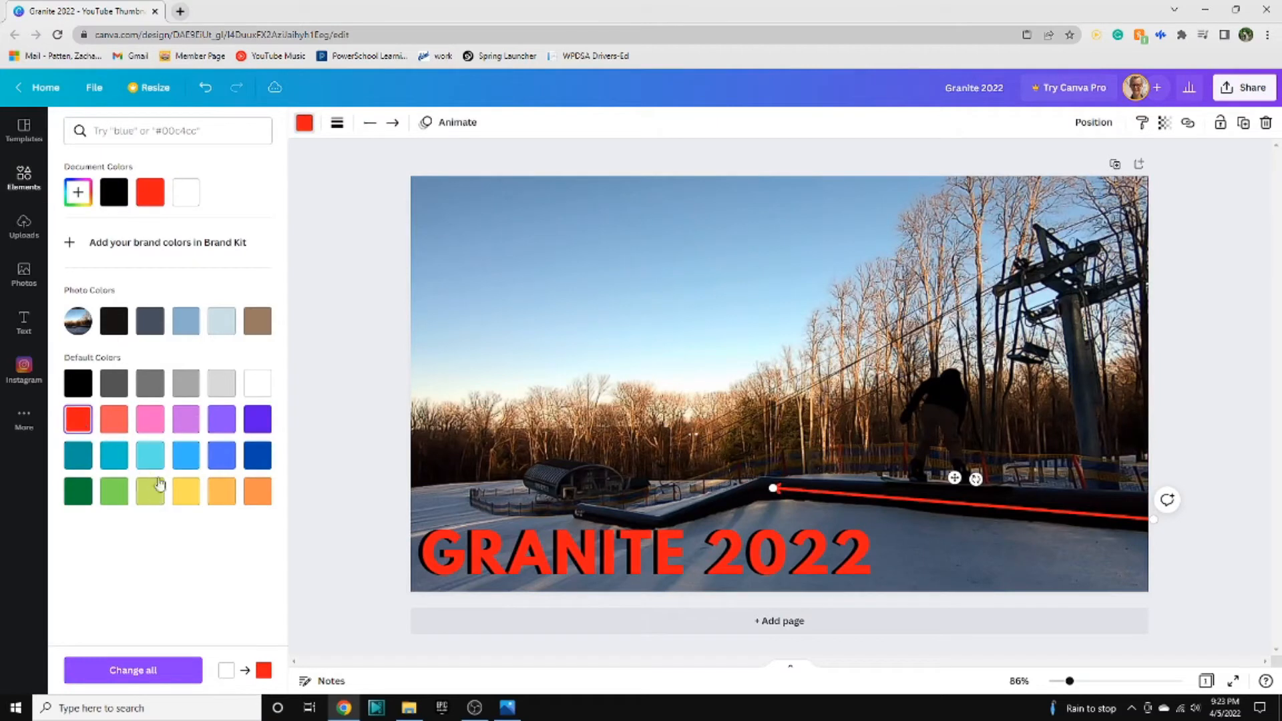
click(263, 459)
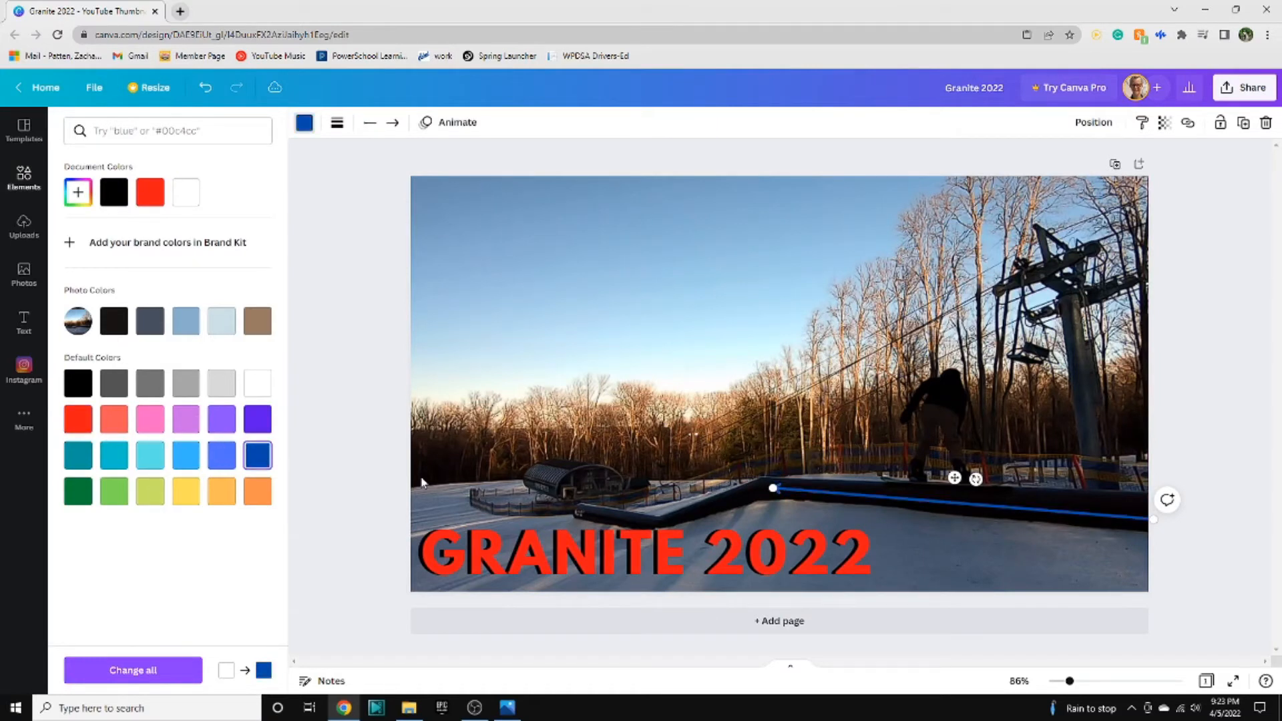
click(379, 403)
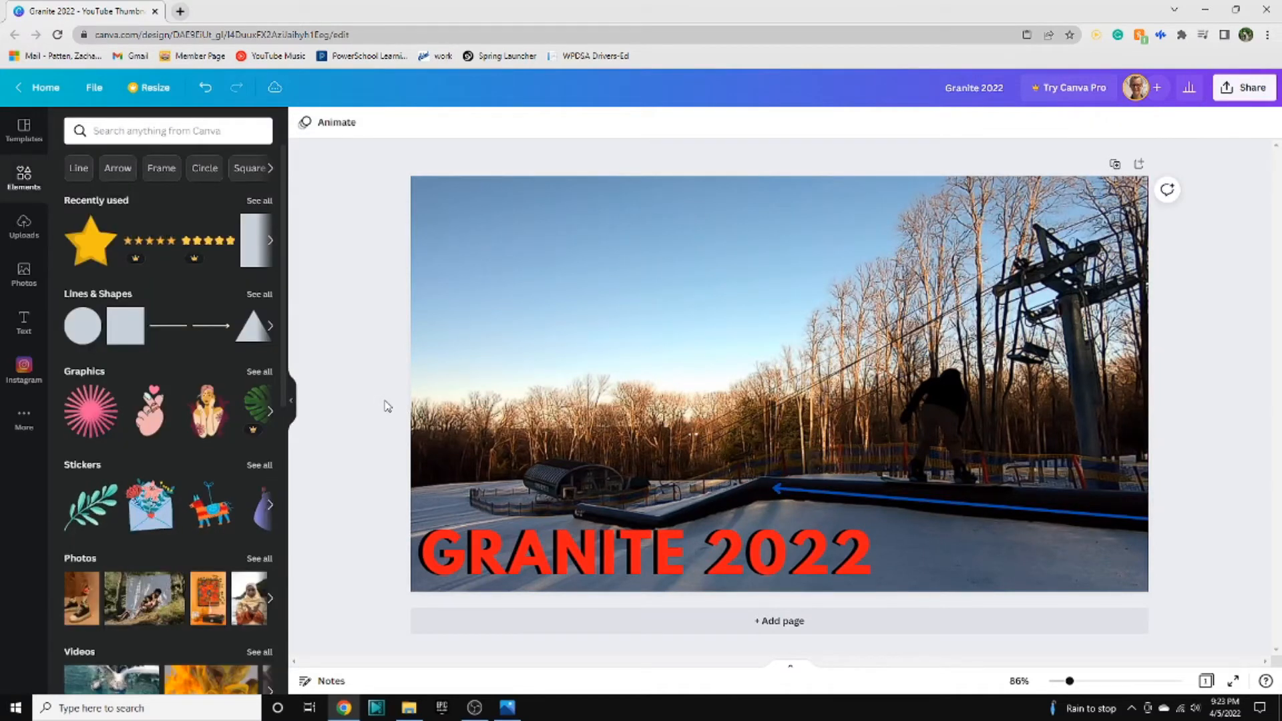
Add a second blue arrow, rotate it to point left and shorten it to fit the rail's lower end above the title.
click(211, 326)
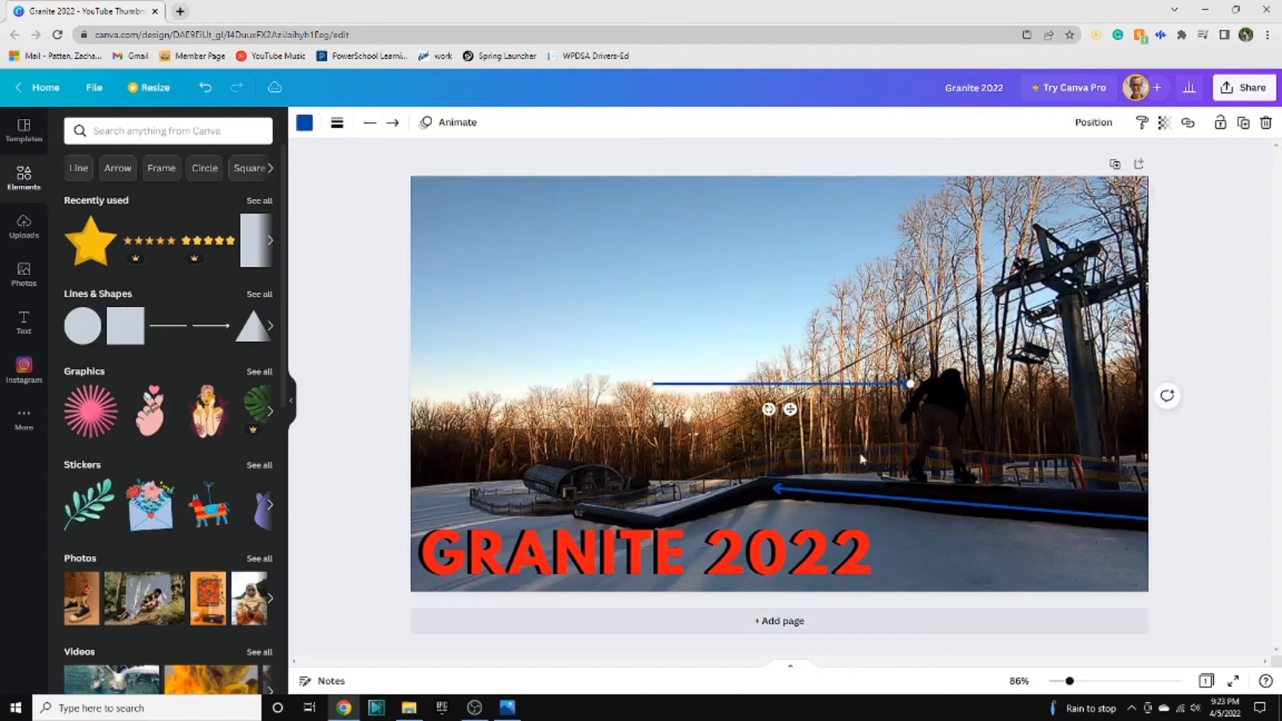
drag(769, 409, 795, 289)
drag(773, 390, 758, 405)
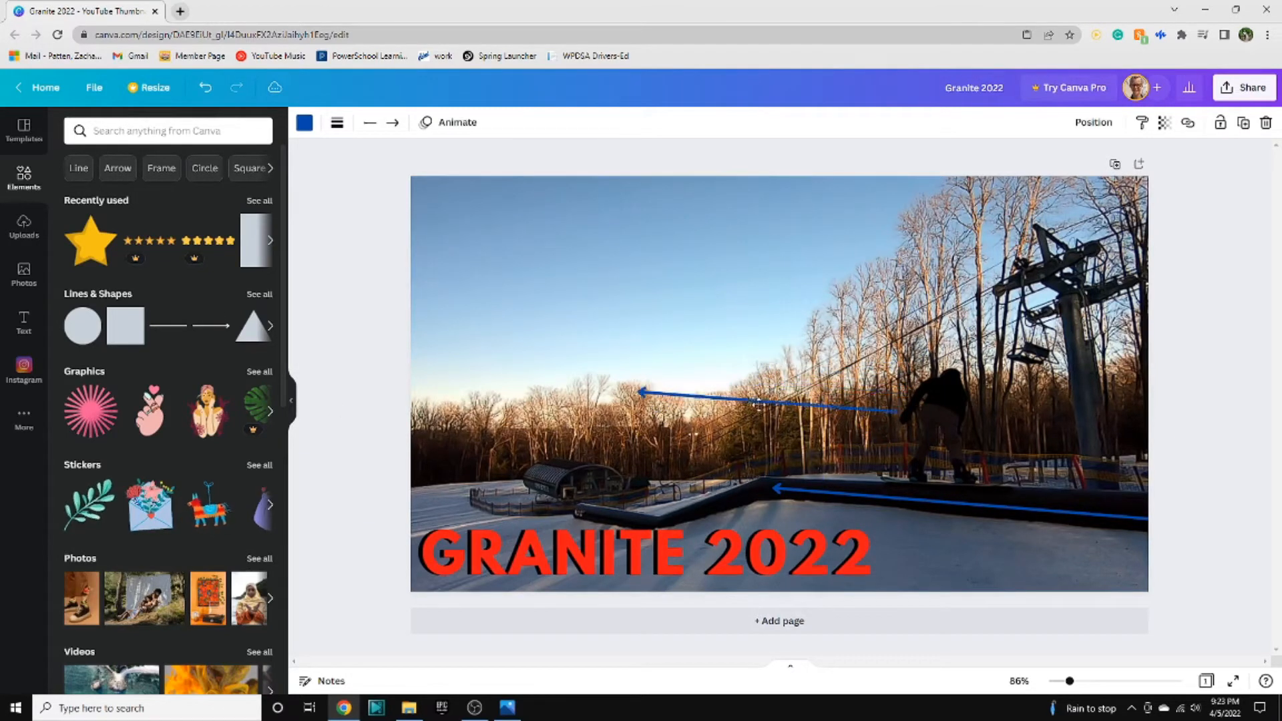
drag(611, 540, 657, 521)
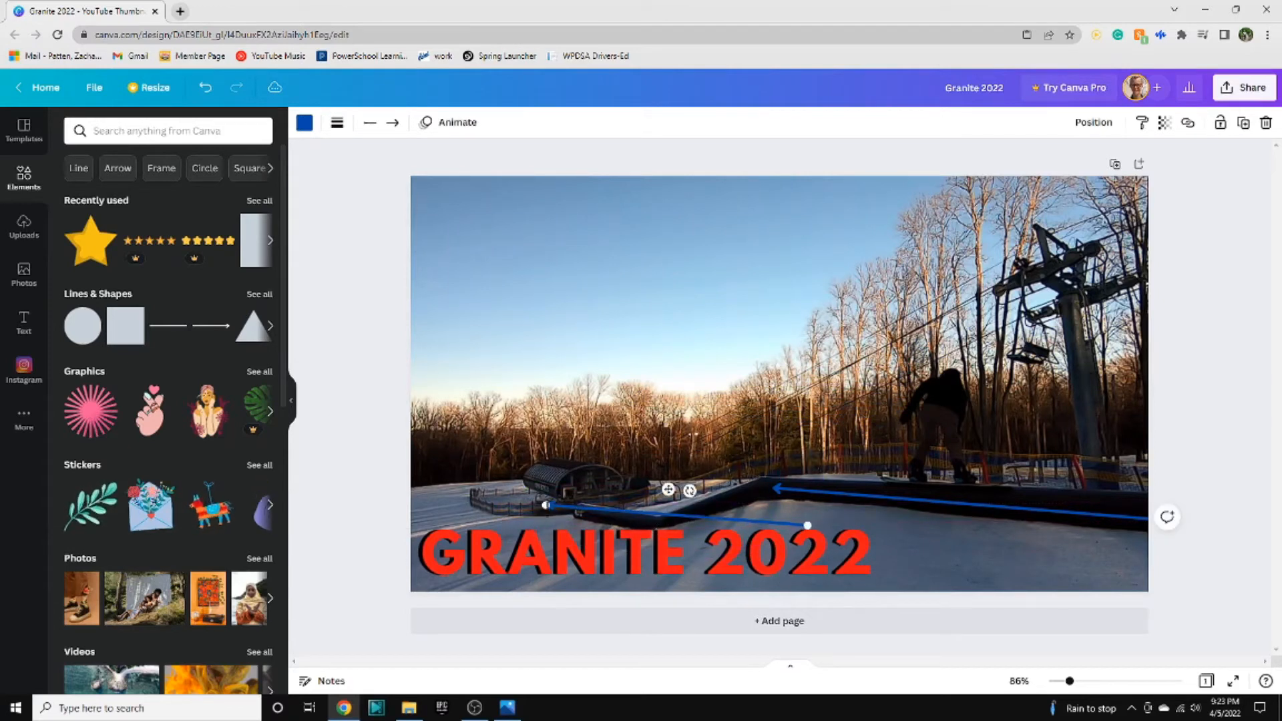
drag(546, 506, 577, 517)
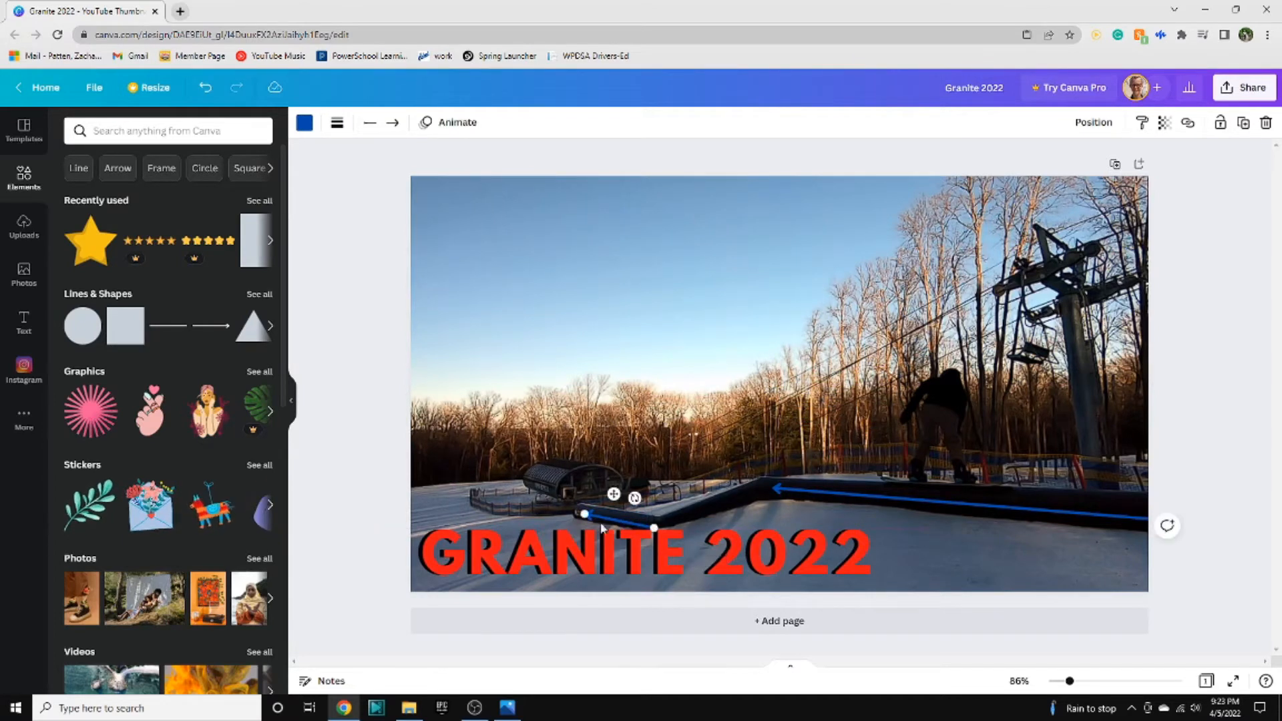
click(360, 432)
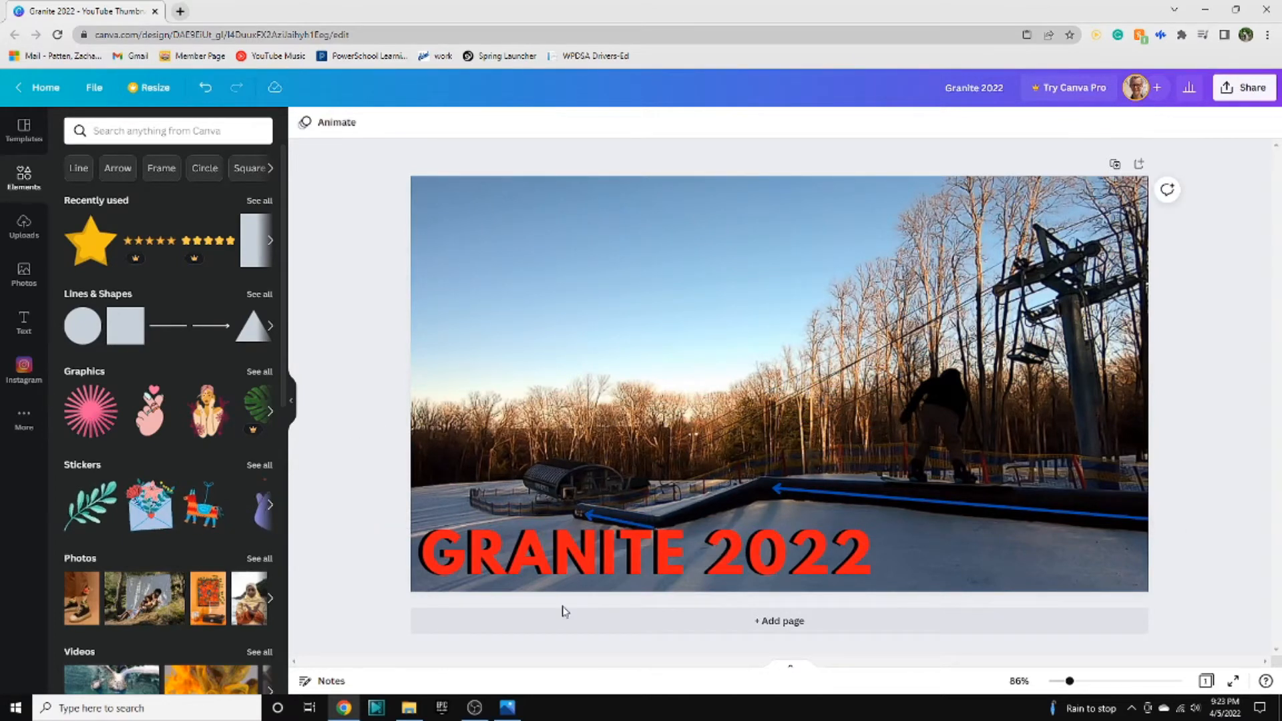
Add a third blue arrow, rotate it to point down-left and fit it along the rail's sloped middle section between the other arrows.
click(619, 520)
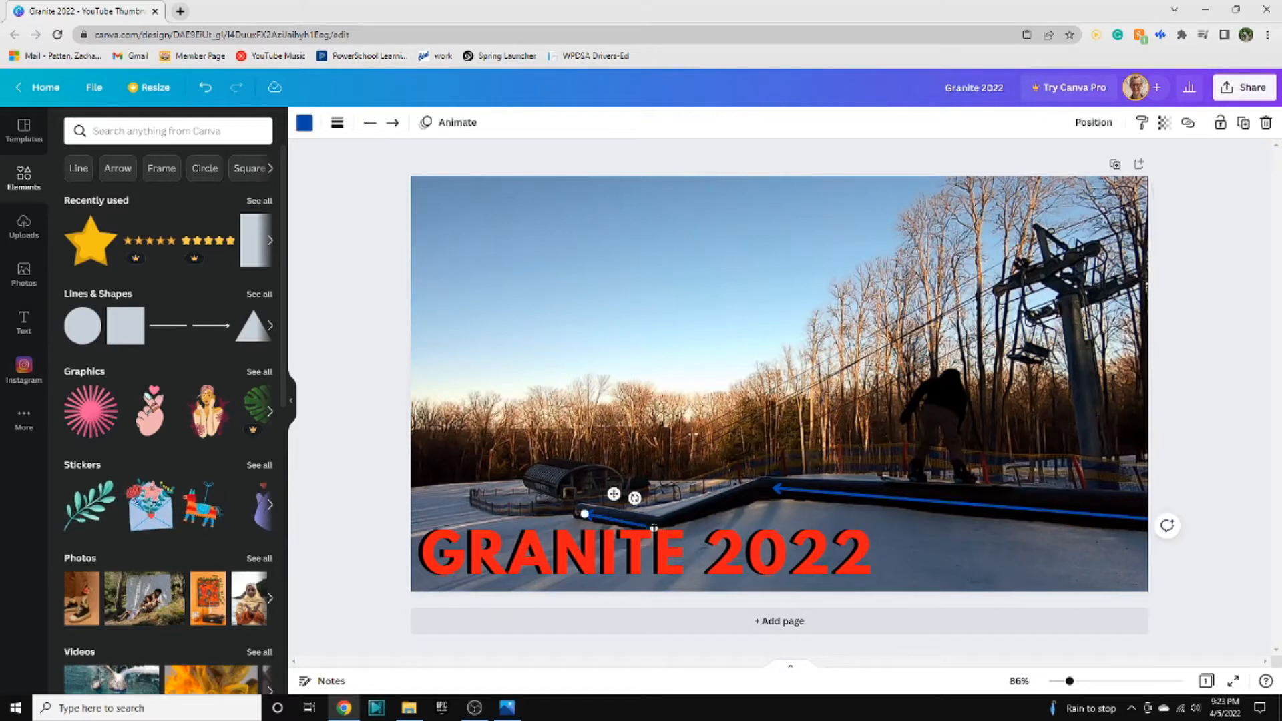
click(479, 445)
click(206, 332)
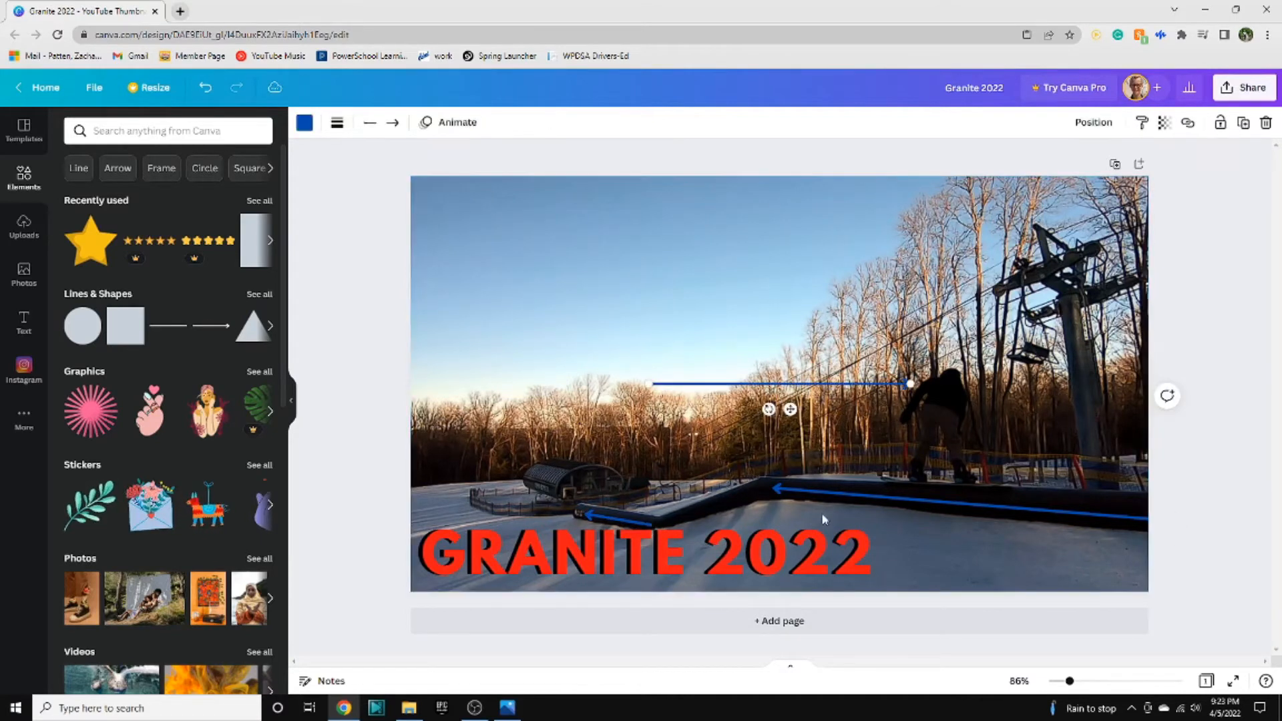
drag(769, 409, 583, 226)
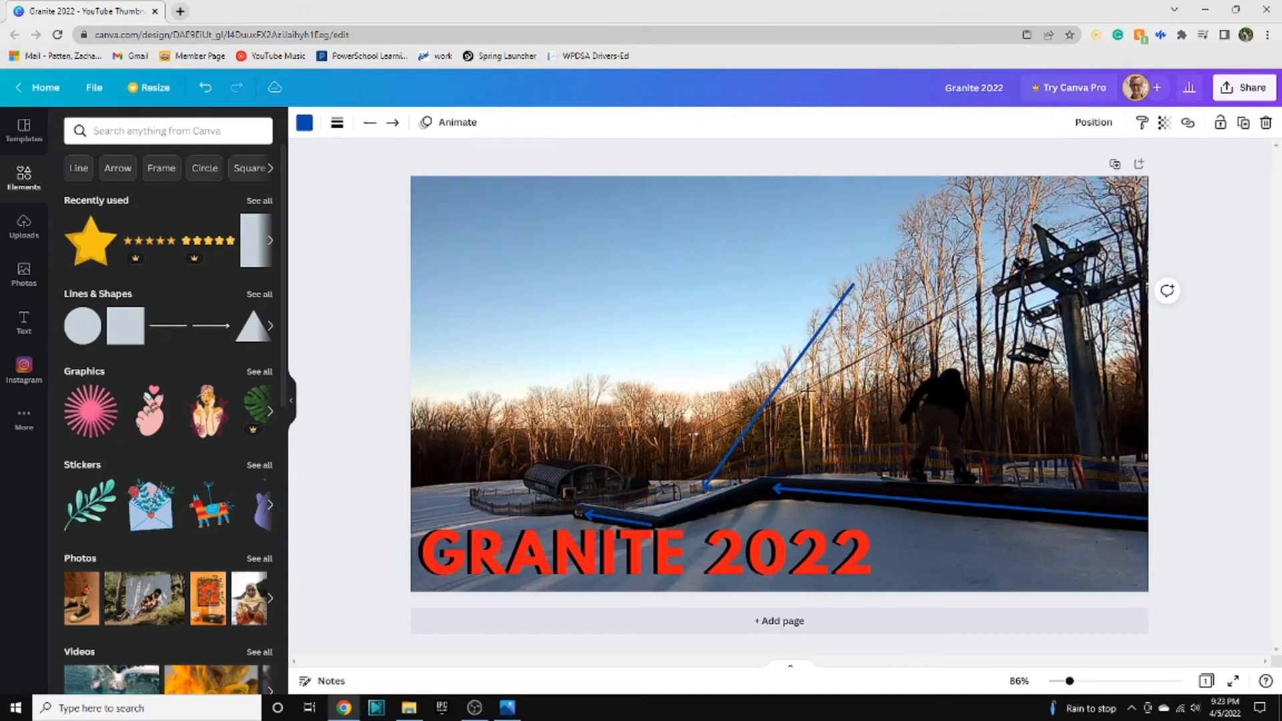
drag(854, 284, 658, 523)
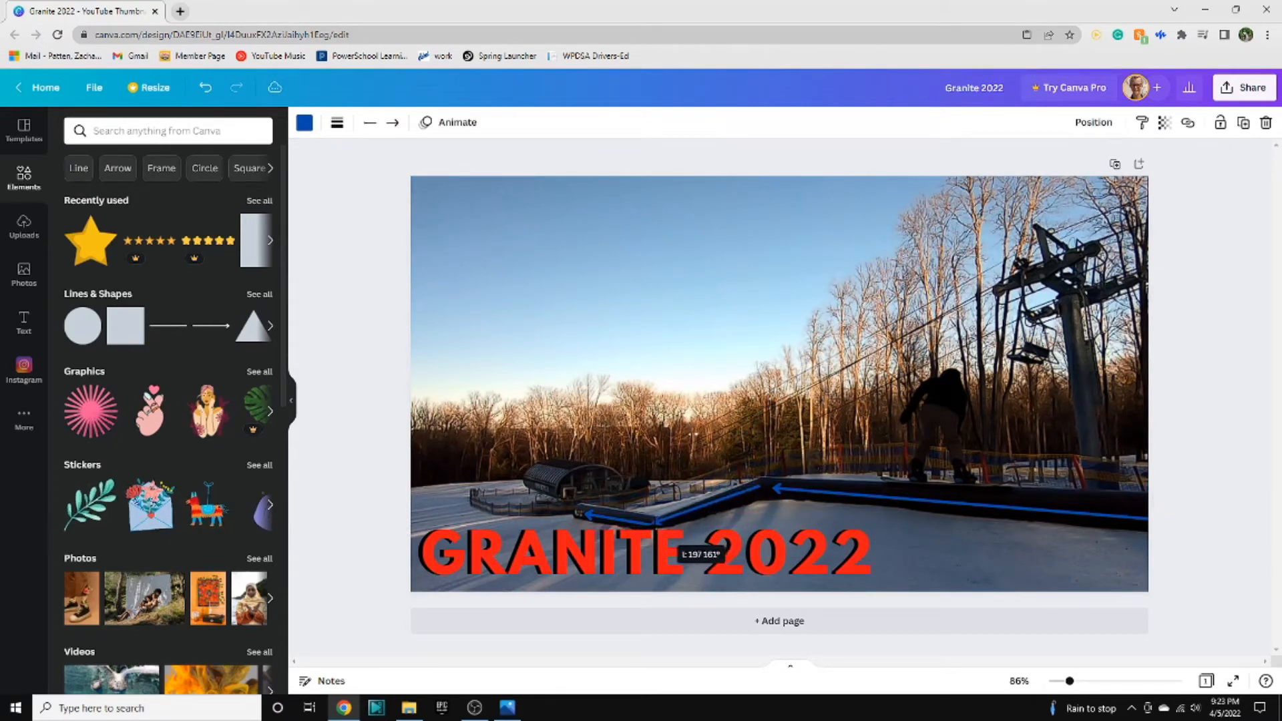
drag(580, 512, 583, 510)
click(680, 475)
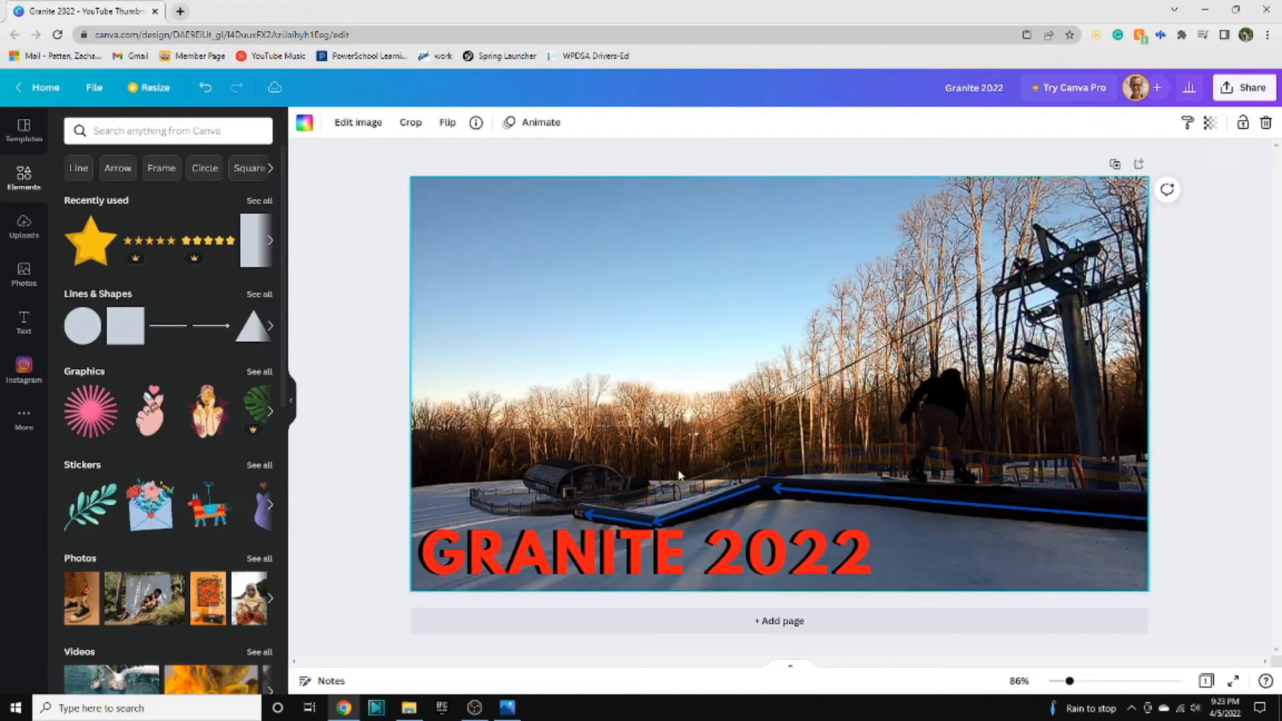
click(712, 498)
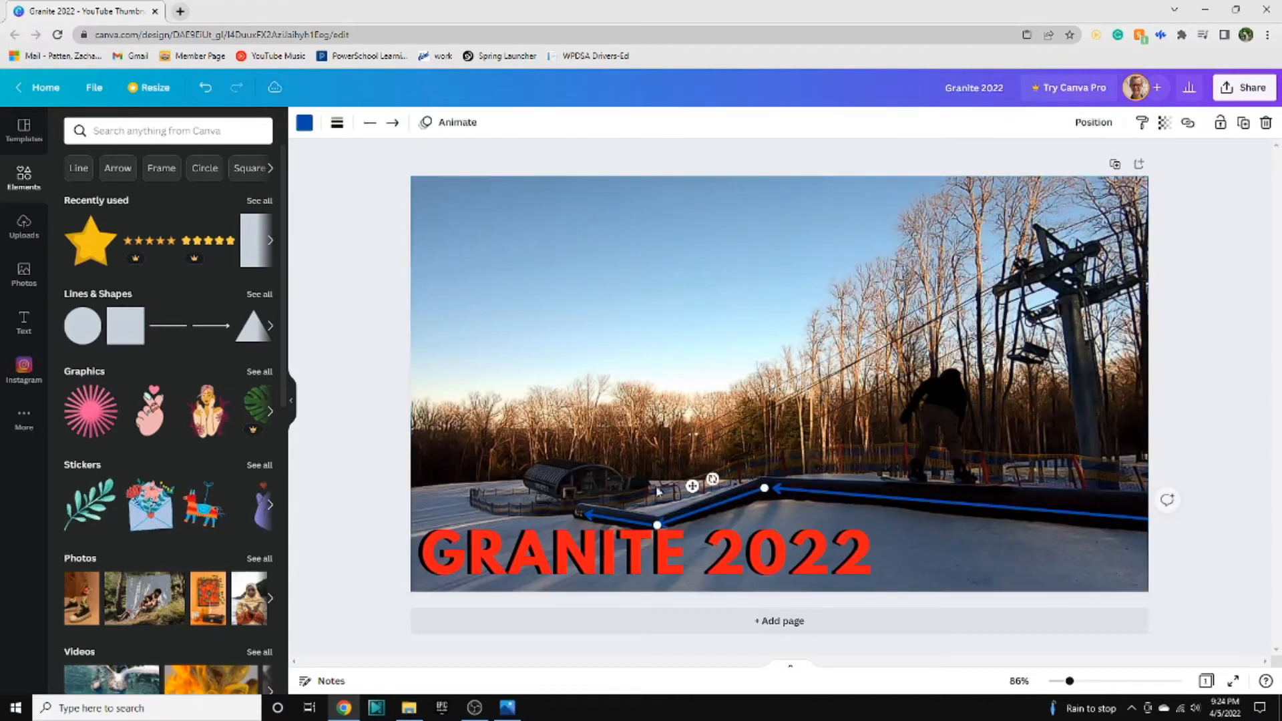
click(536, 443)
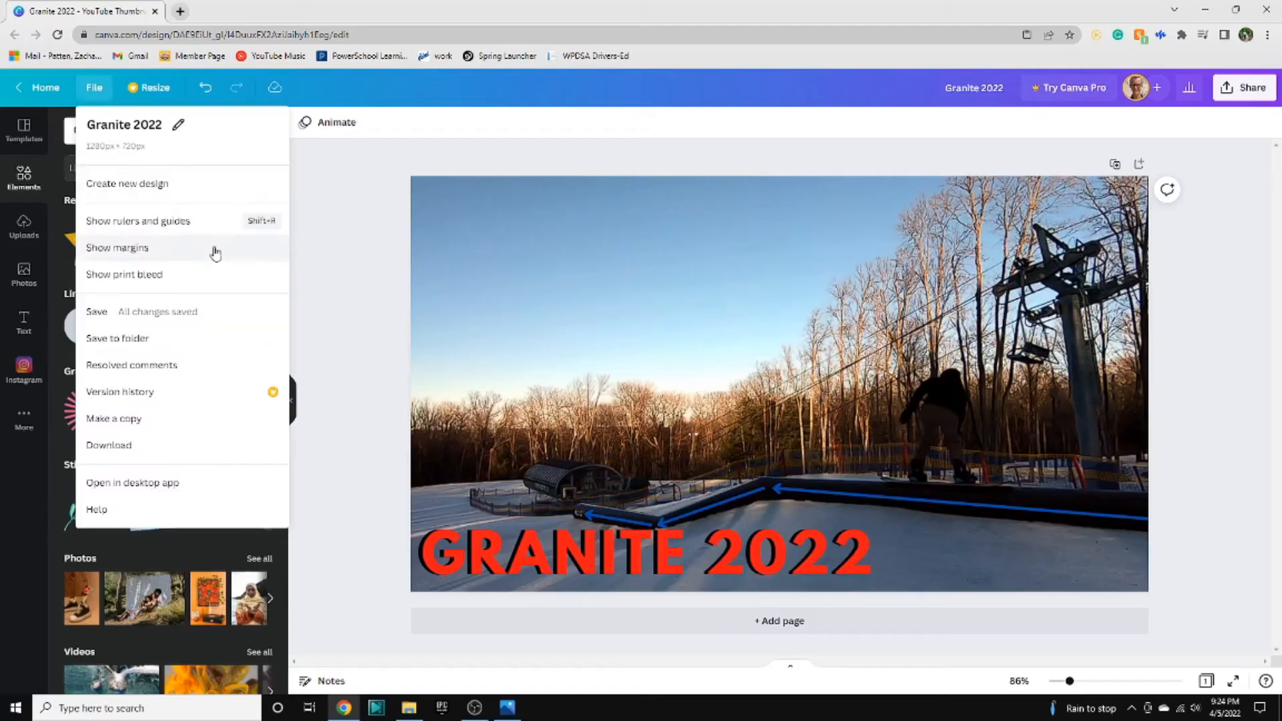
Download the finished thumbnail as a PNG at 1280 × 720 px.
click(94, 445)
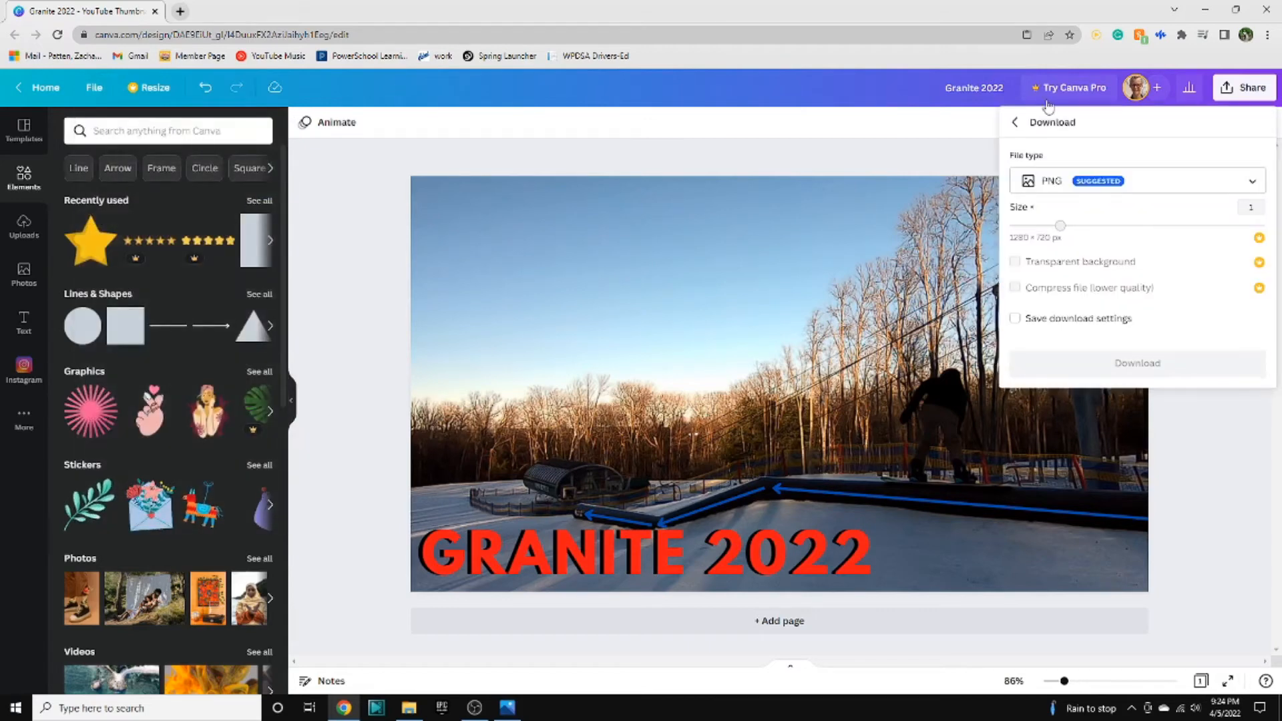
click(1083, 366)
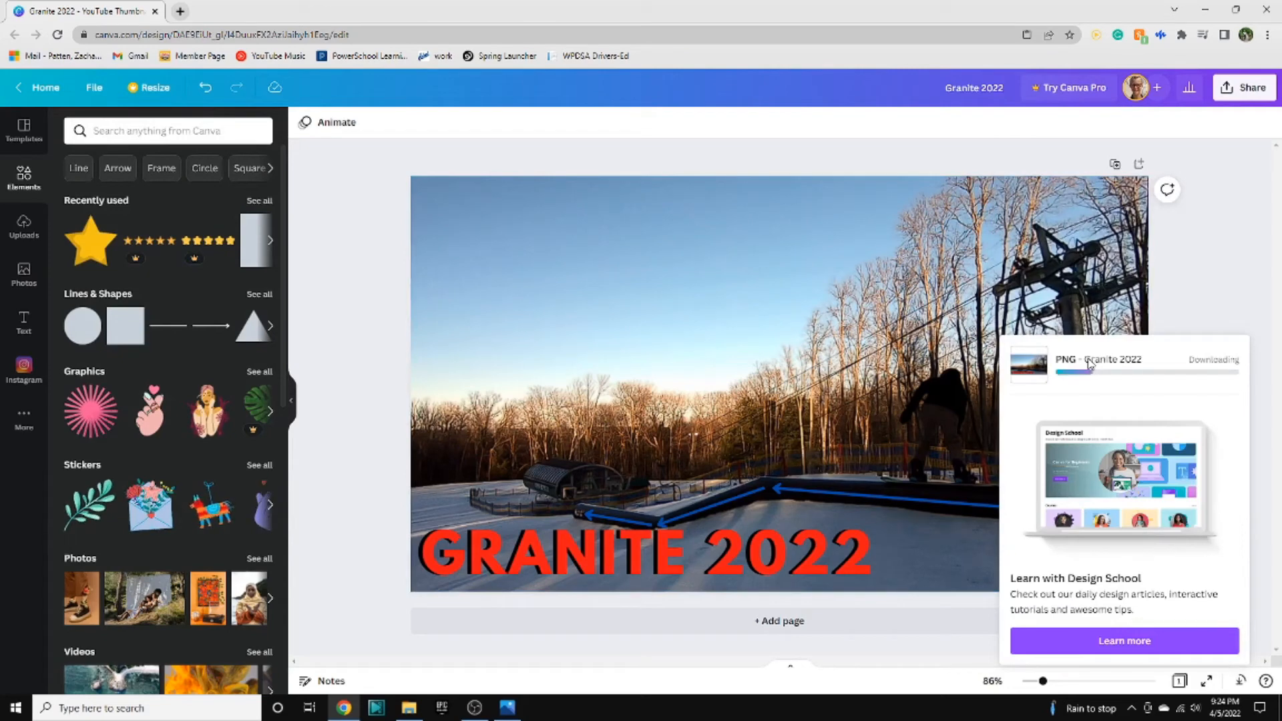
Search the elements for snowboard, try a snowboarder silhouette in the sky beside the trees and delete it.
click(24, 227)
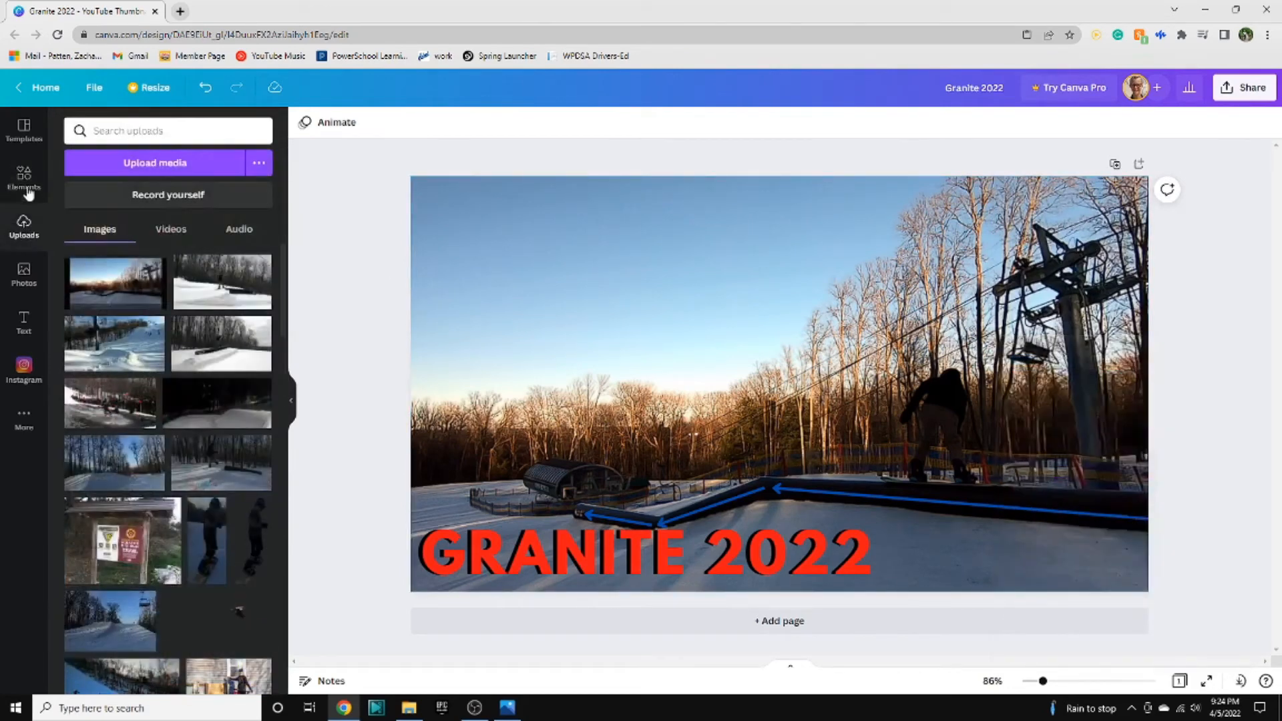
click(30, 182)
click(147, 131)
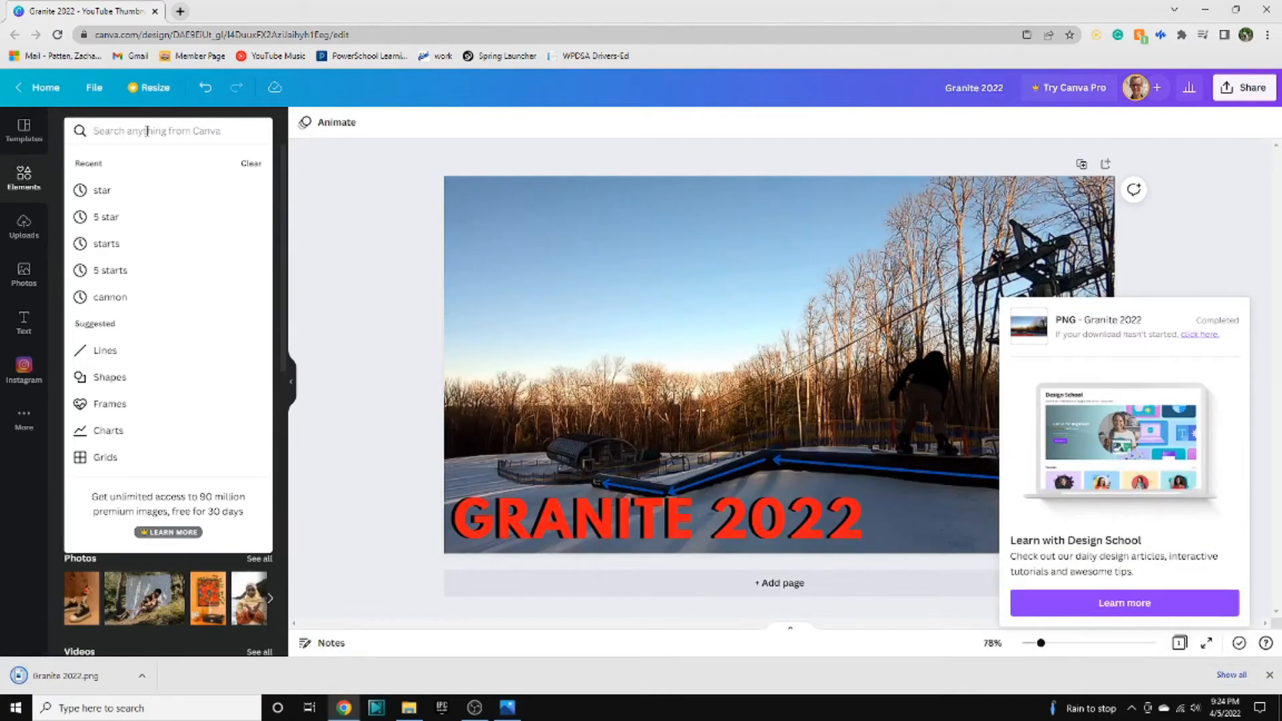
text(s)
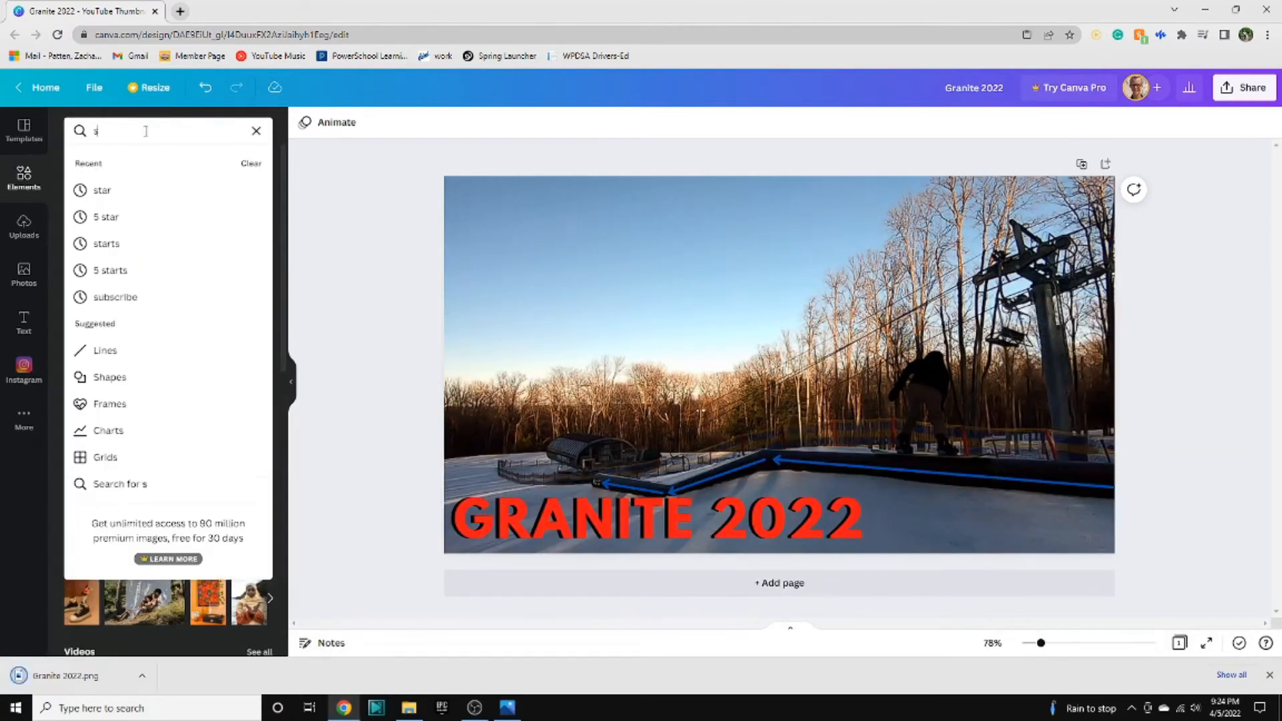
text(nowboard)
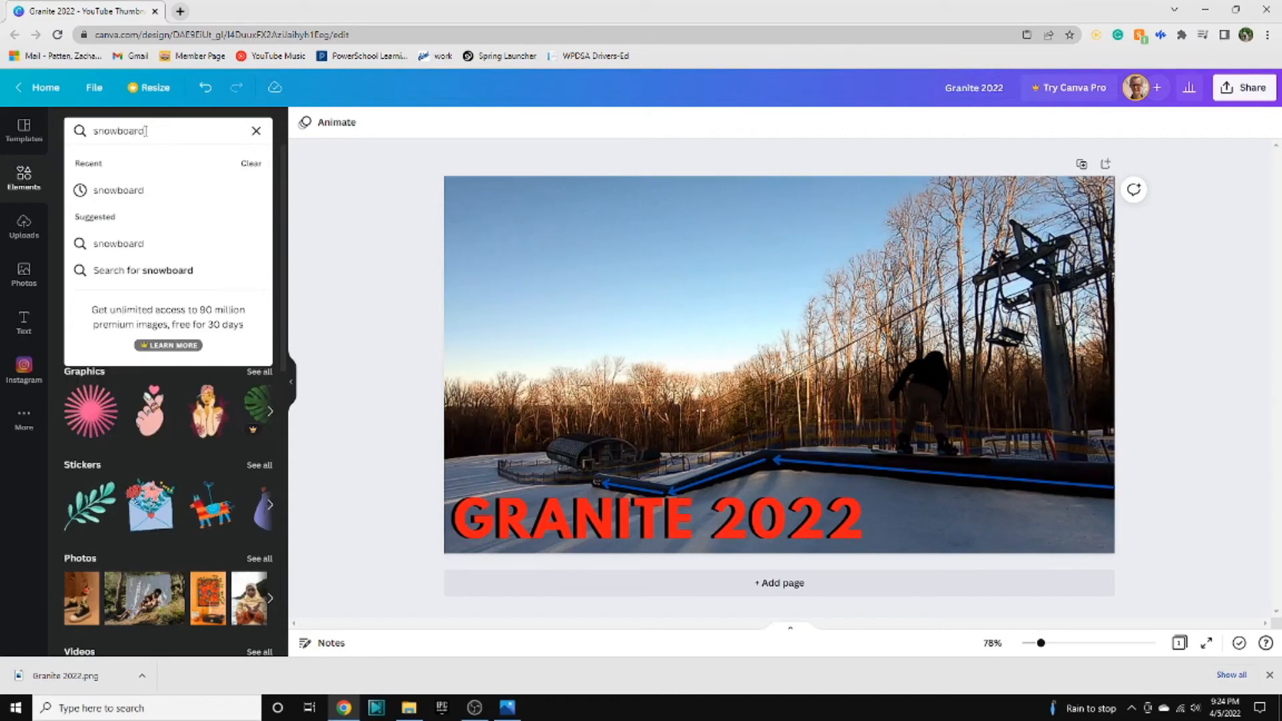
key(Return)
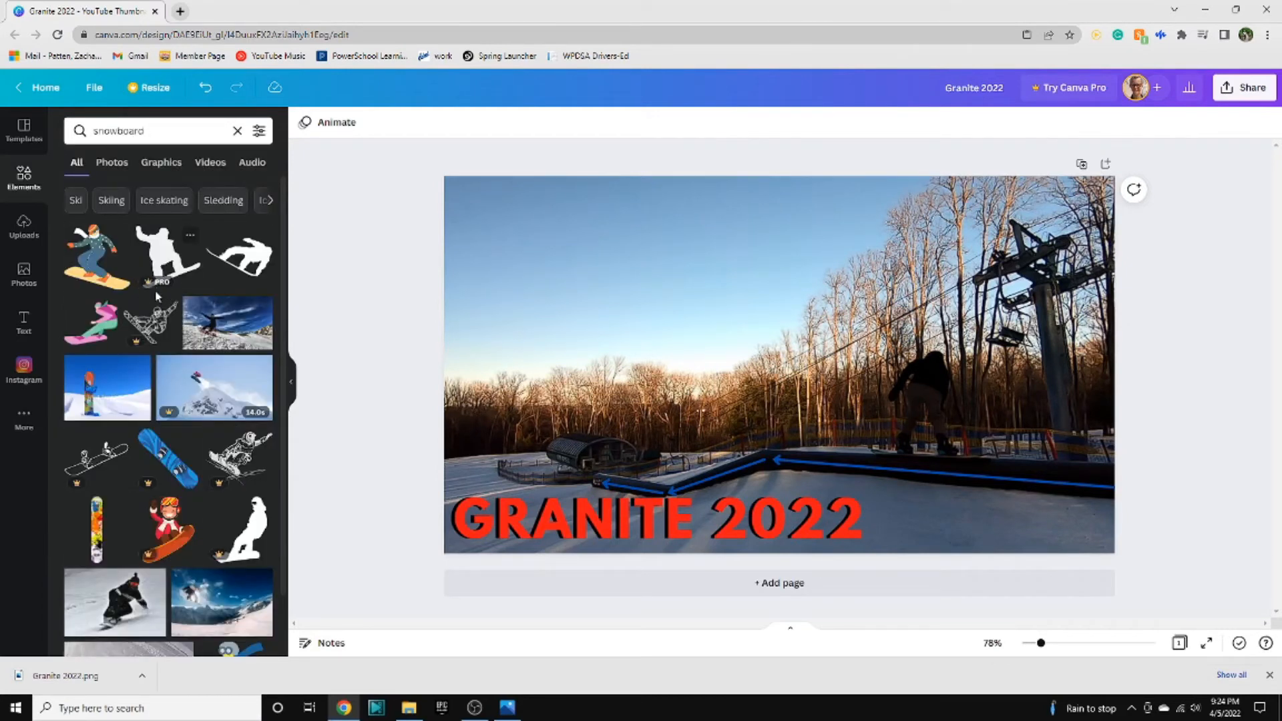
click(156, 264)
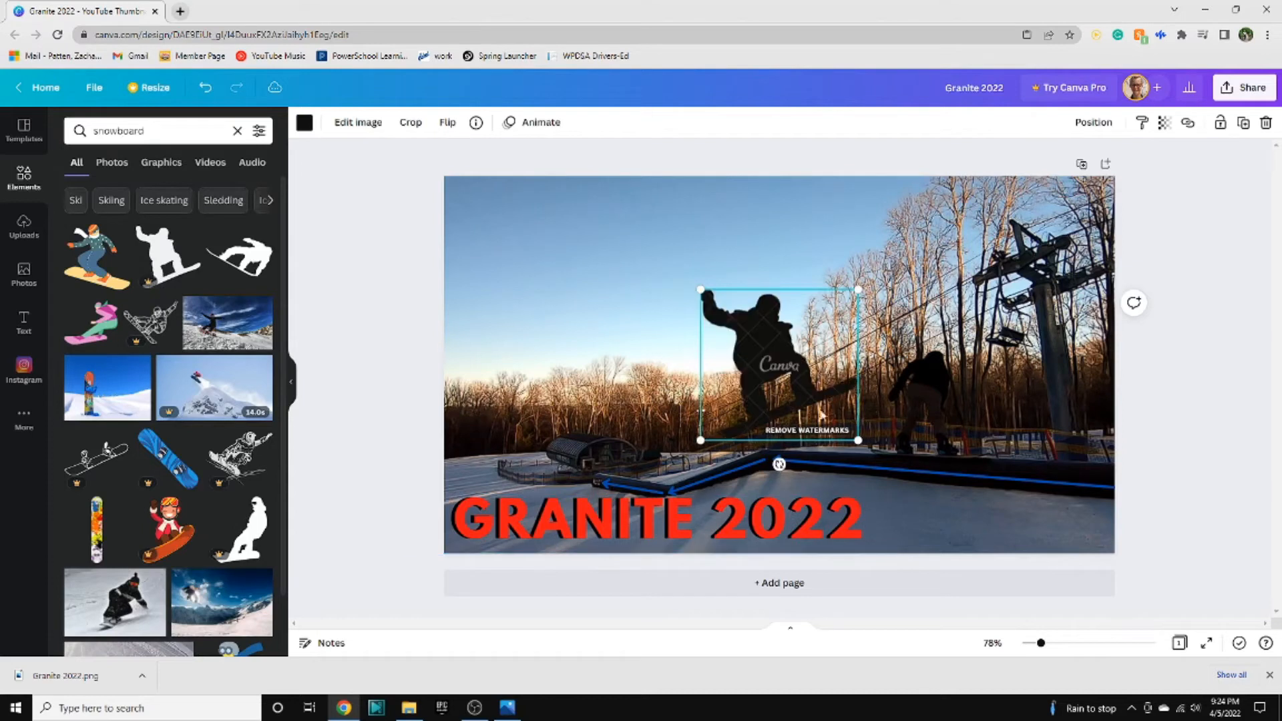
drag(773, 366, 814, 296)
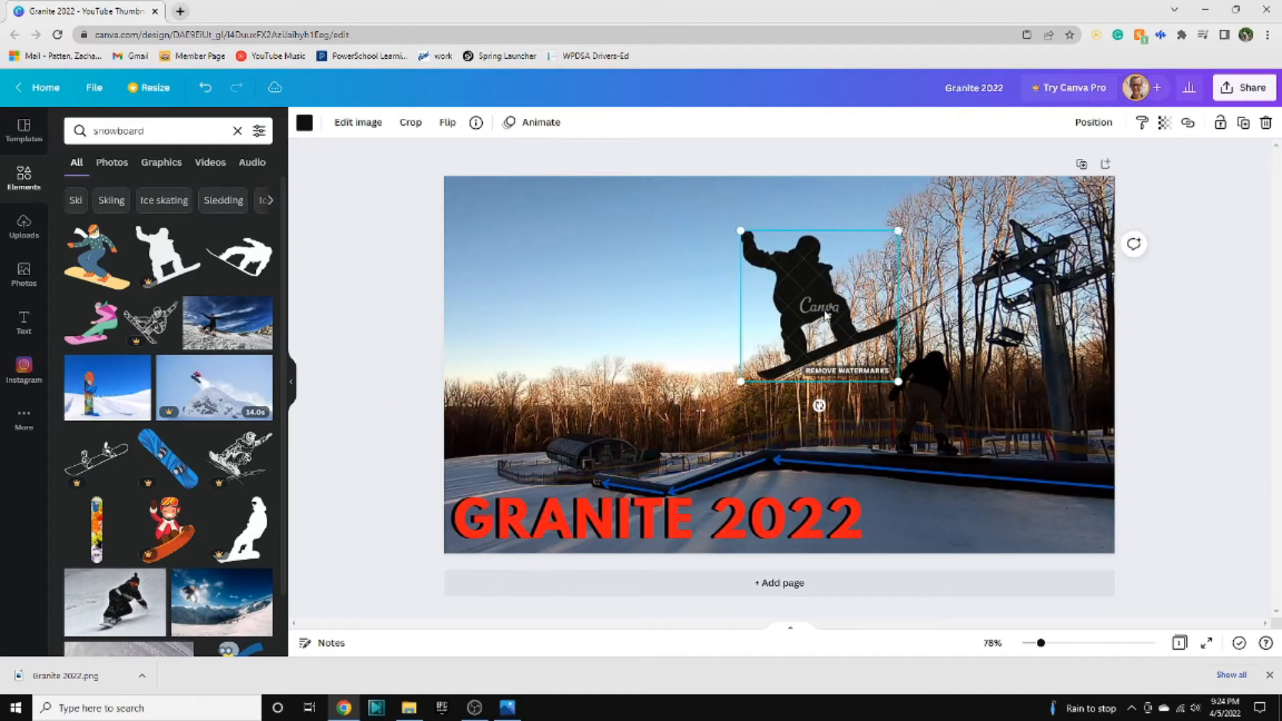
key(Delete)
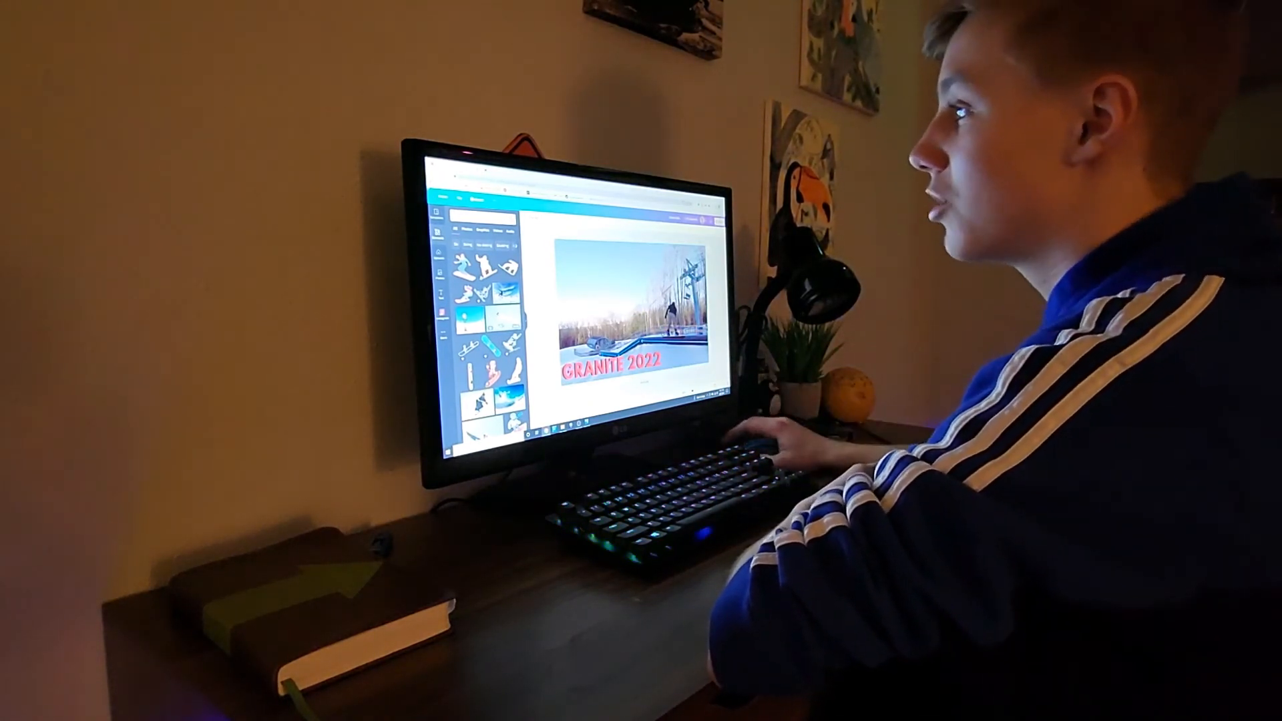
Switch to YouTube in a new browser tab and open the weekly trail build channel's list of uploaded videos.
key(ctrl+t)
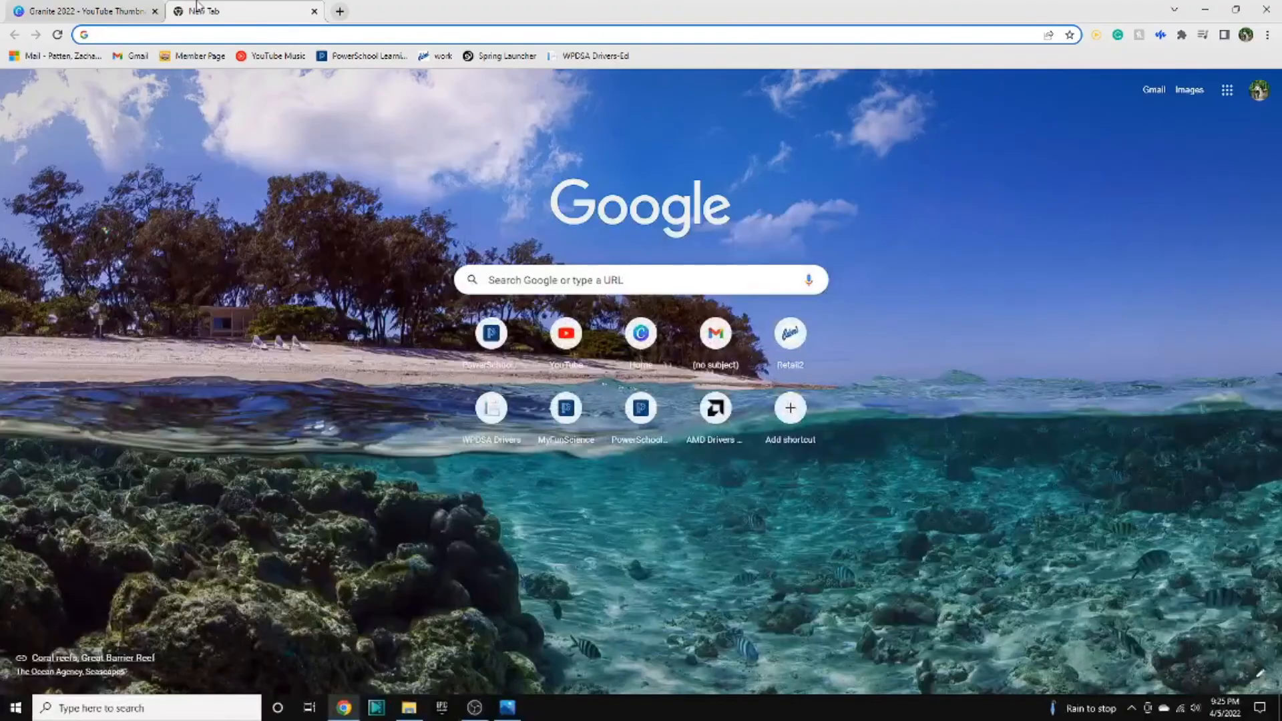
text(youtube)
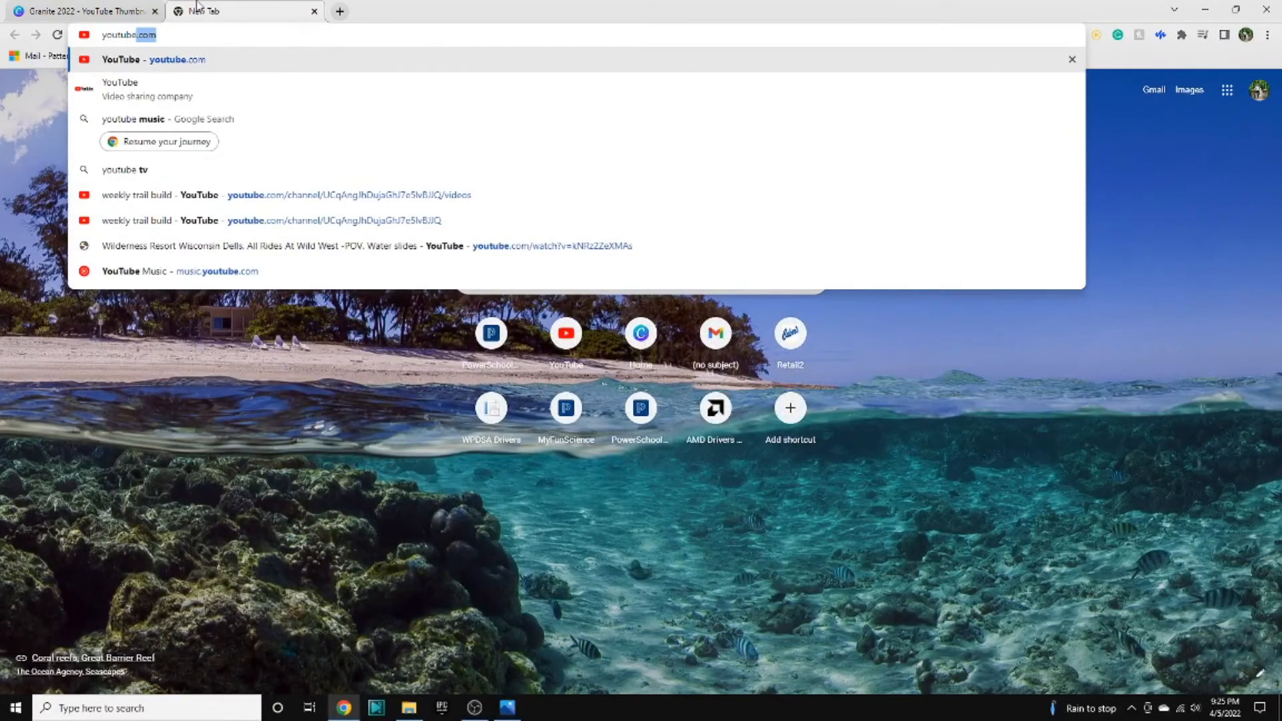
key(Return)
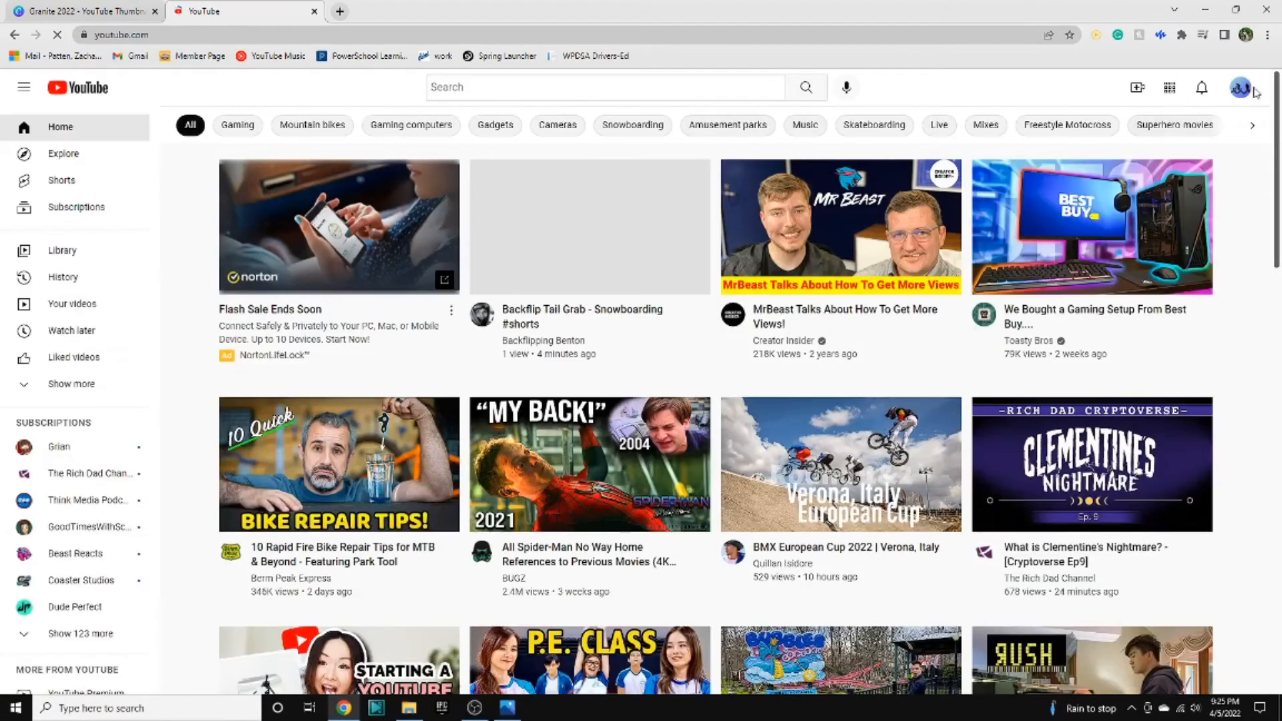
click(1240, 87)
click(1125, 175)
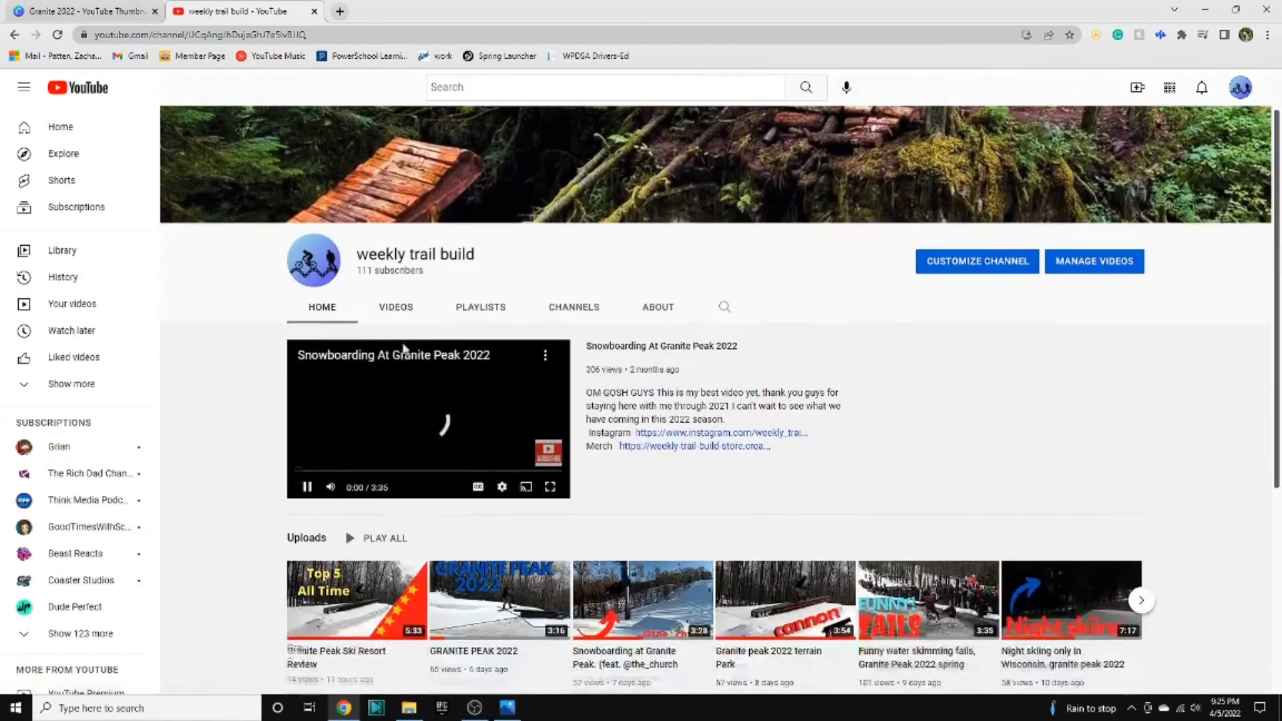
click(396, 306)
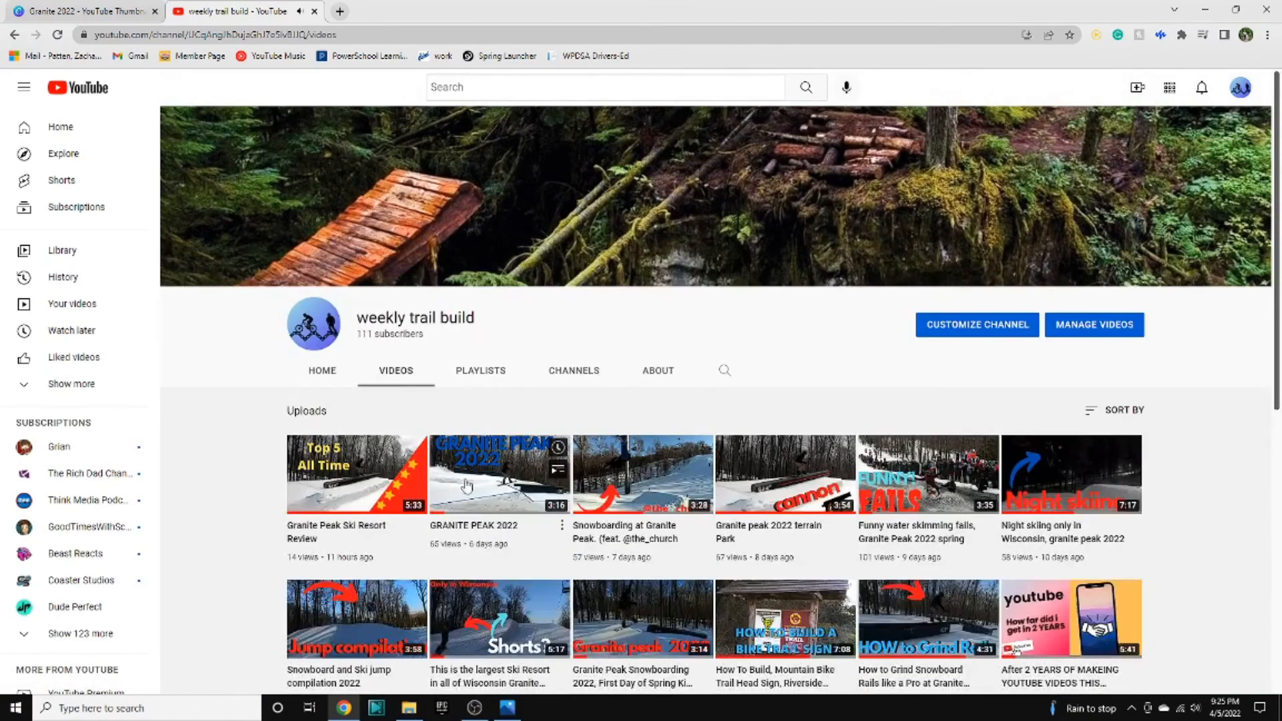
click(480, 314)
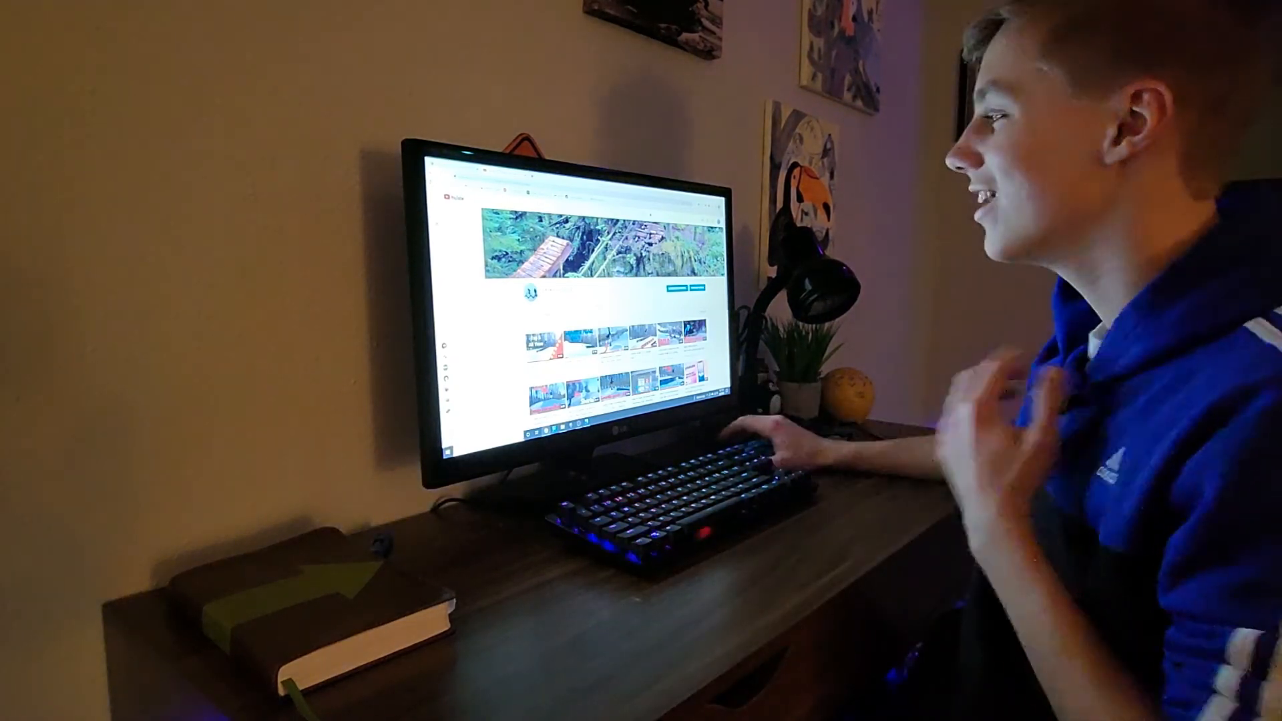
scroll(601, 314, down, 3)
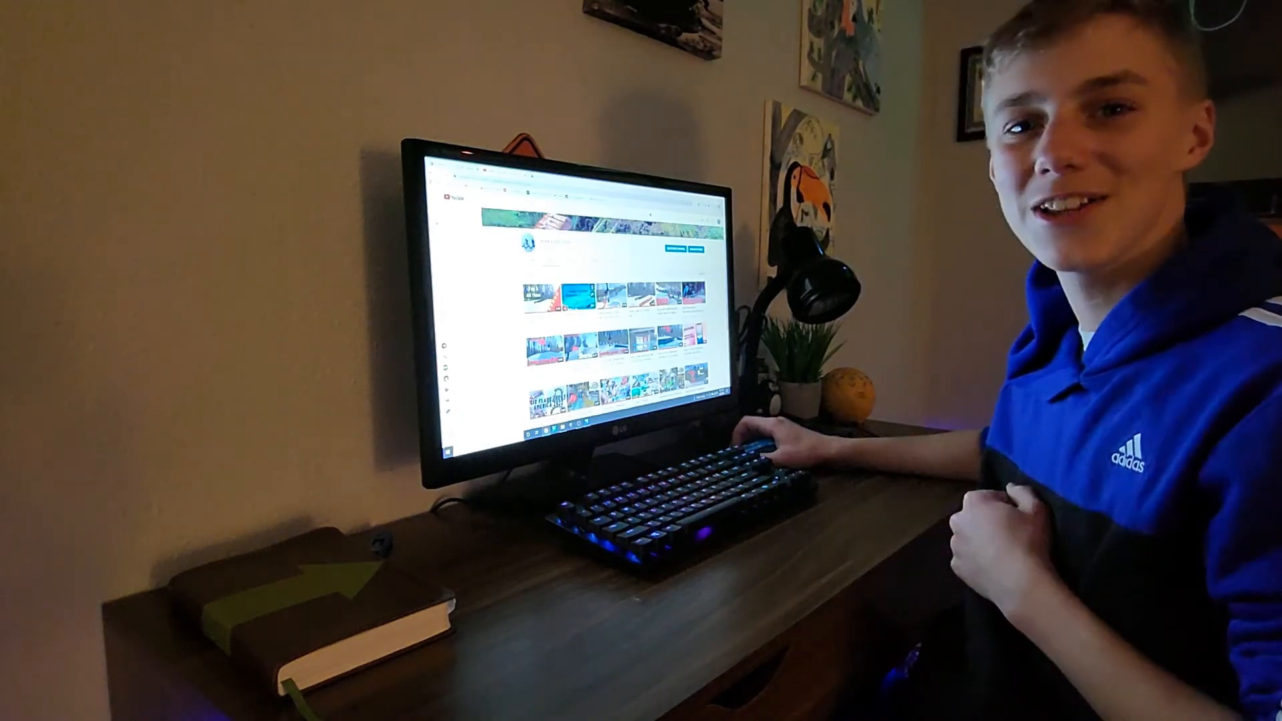
scroll(614, 320, down, 2)
scroll(601, 314, up, 5)
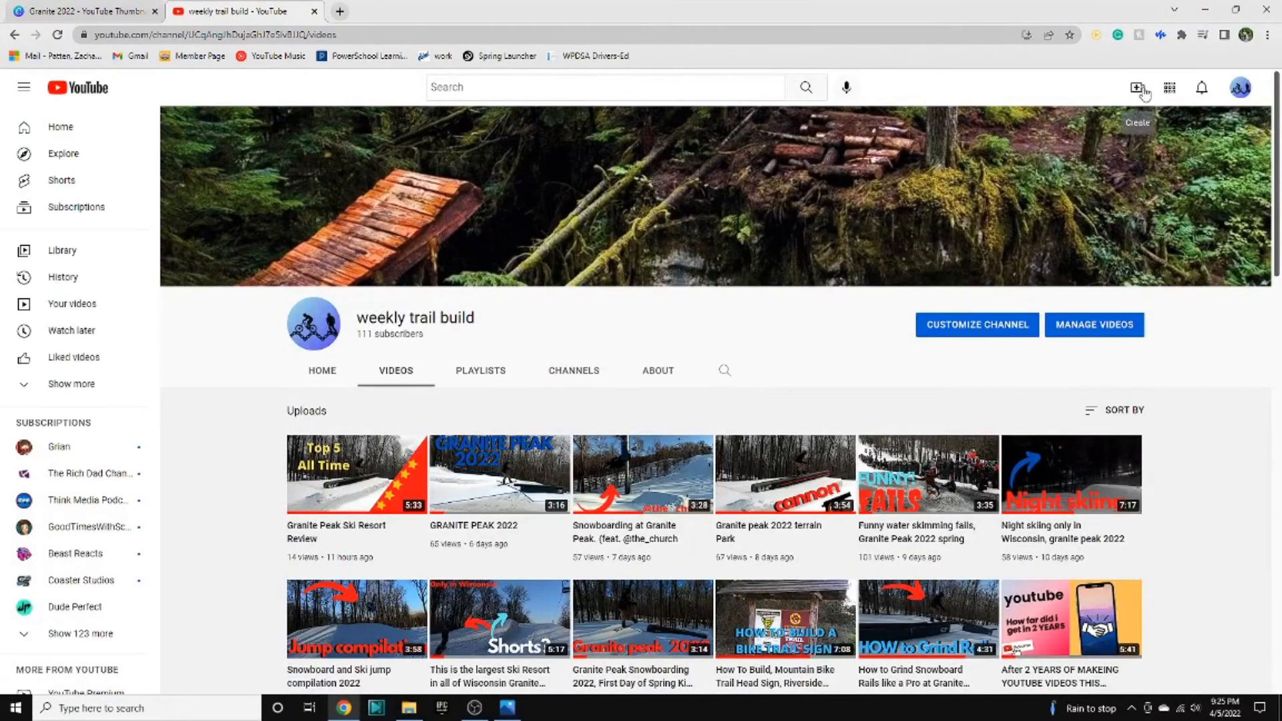
Start a new video upload to the channel with skiing.mp4 from the Videos folder.
click(1139, 89)
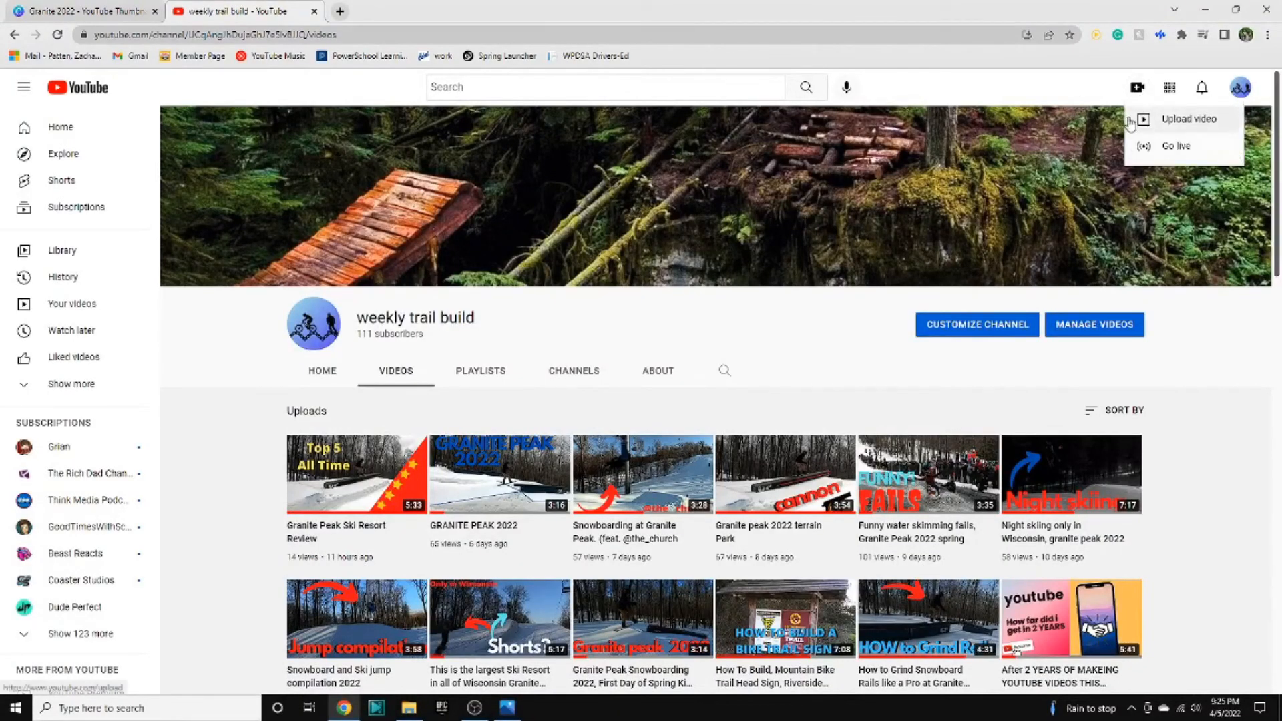
click(1135, 121)
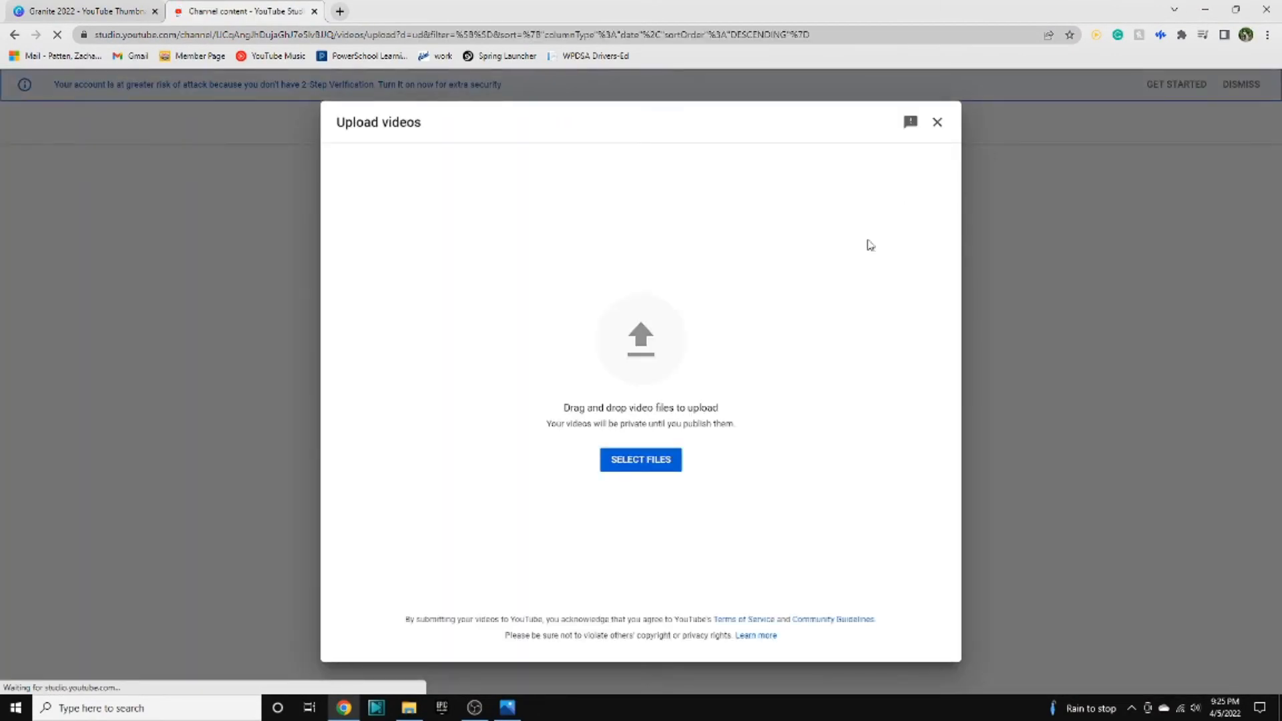
click(656, 466)
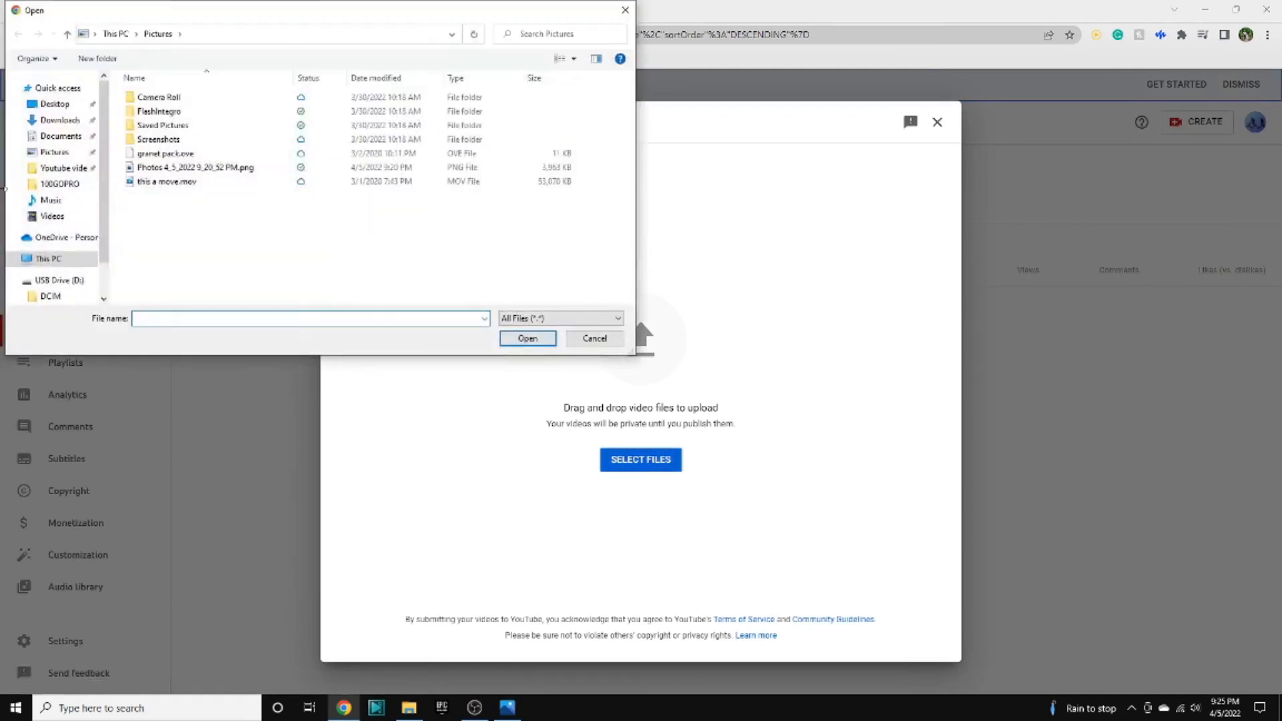
click(52, 216)
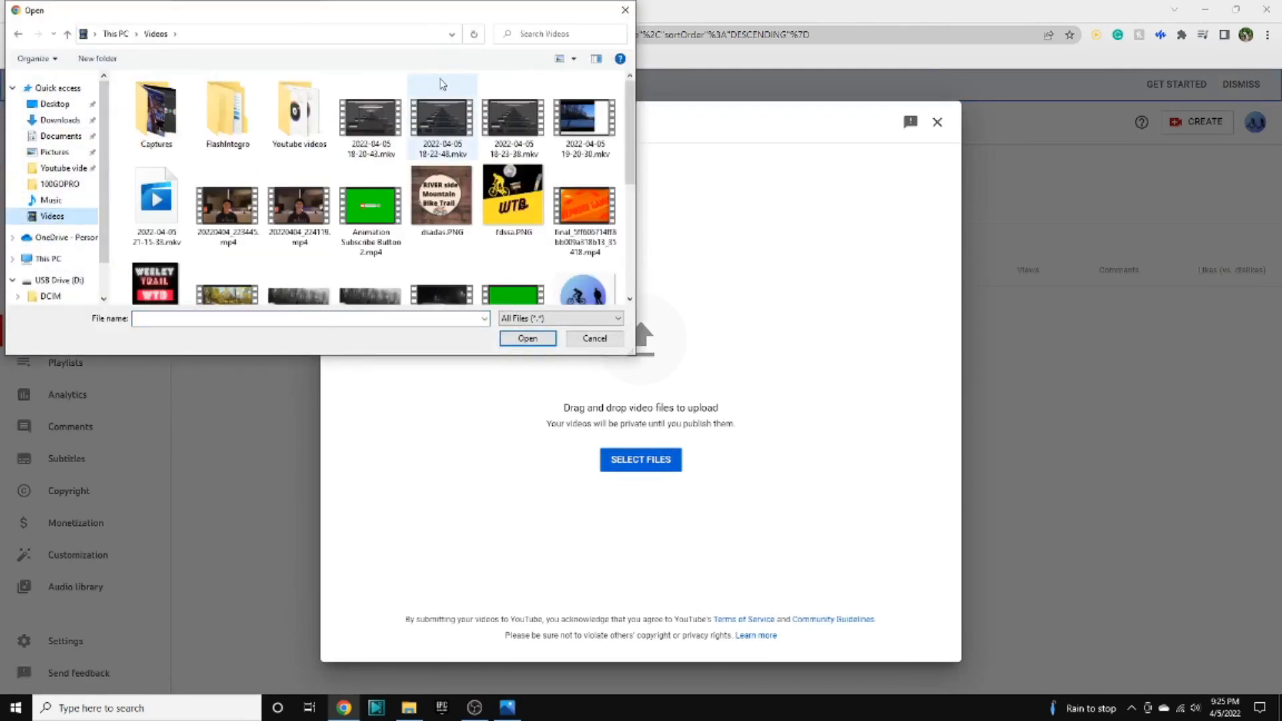
scroll(425, 82, down, 2)
click(299, 240)
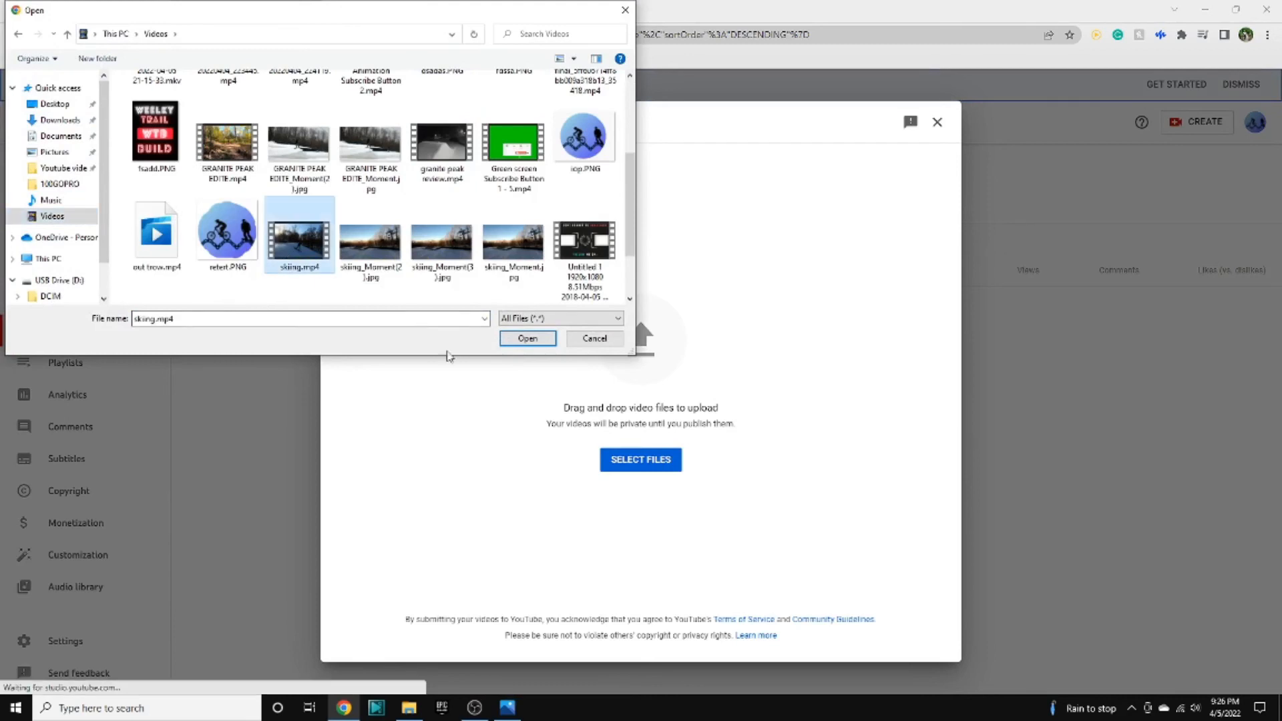
click(516, 338)
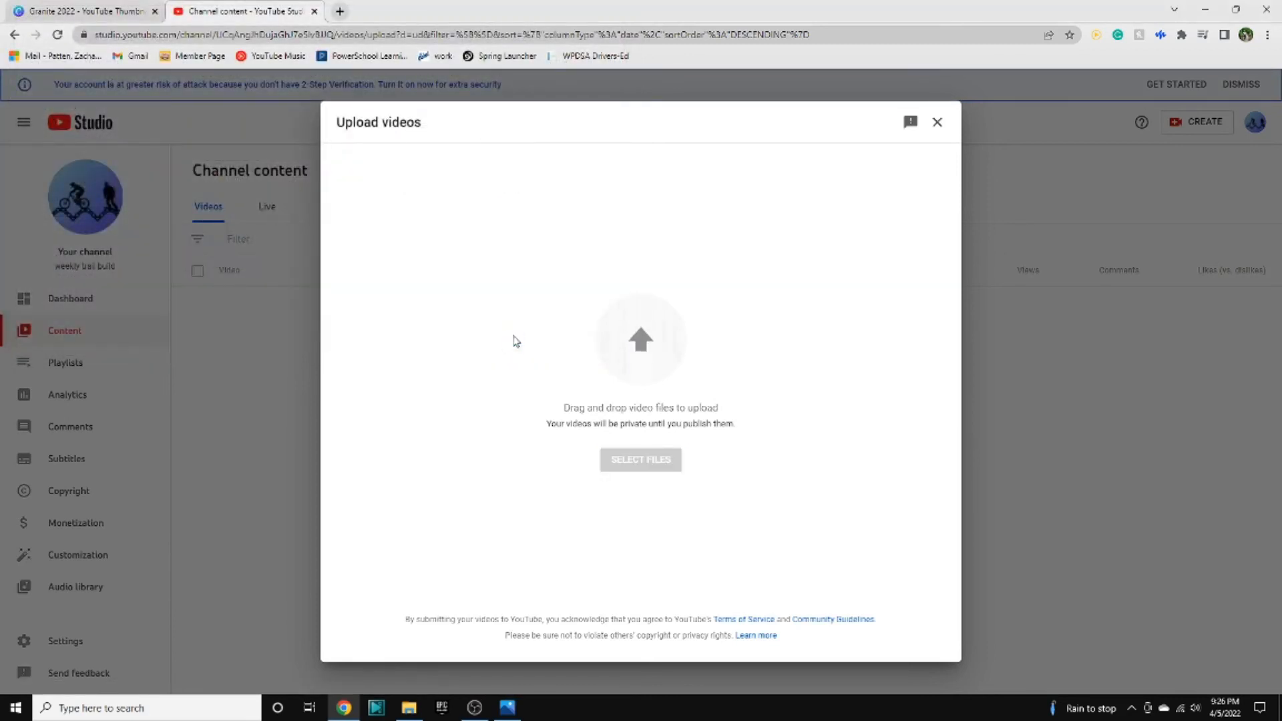
Upload Granite 2022.png from the Downloads folder as the custom thumbnail of the skiing video.
scroll(413, 404, down, 2)
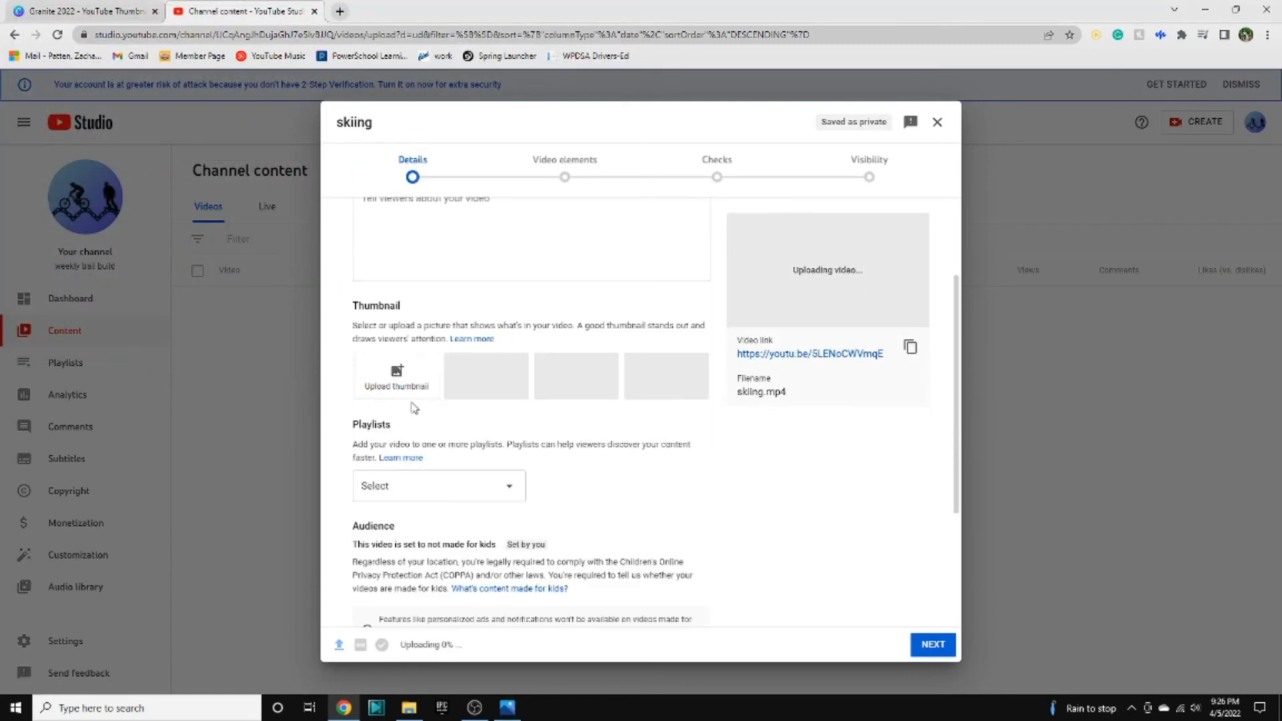
click(403, 389)
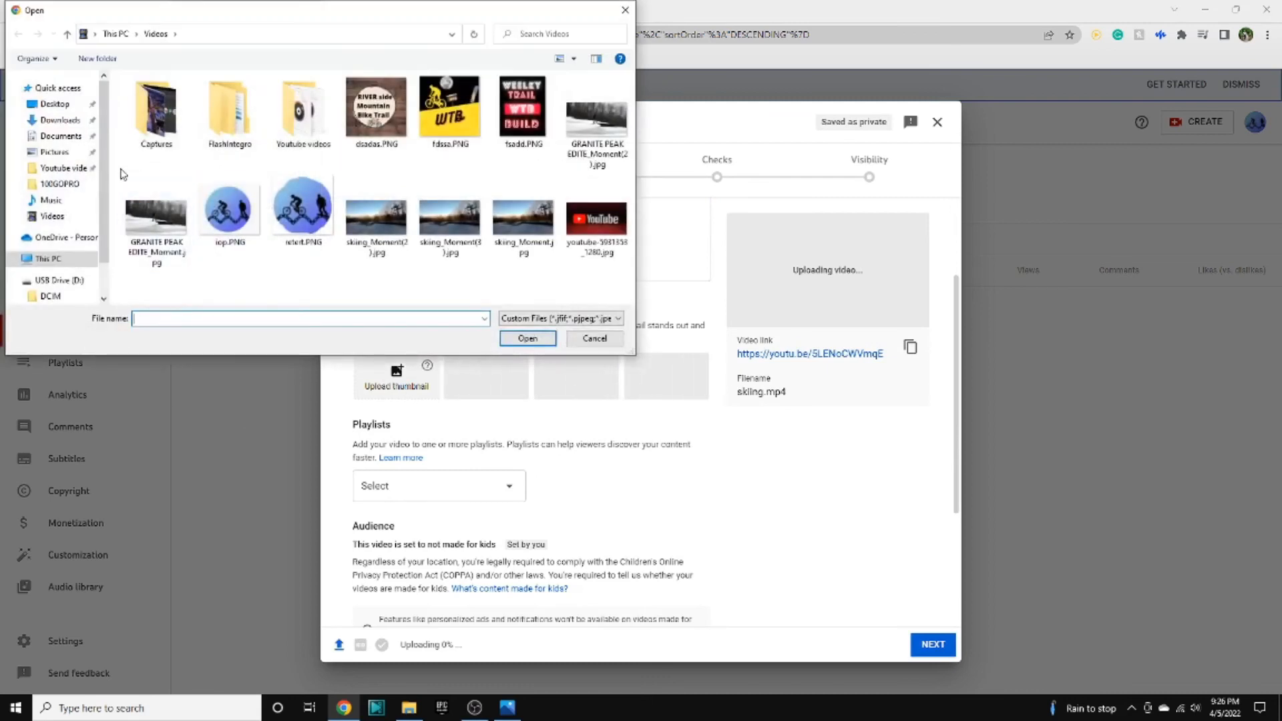
click(56, 121)
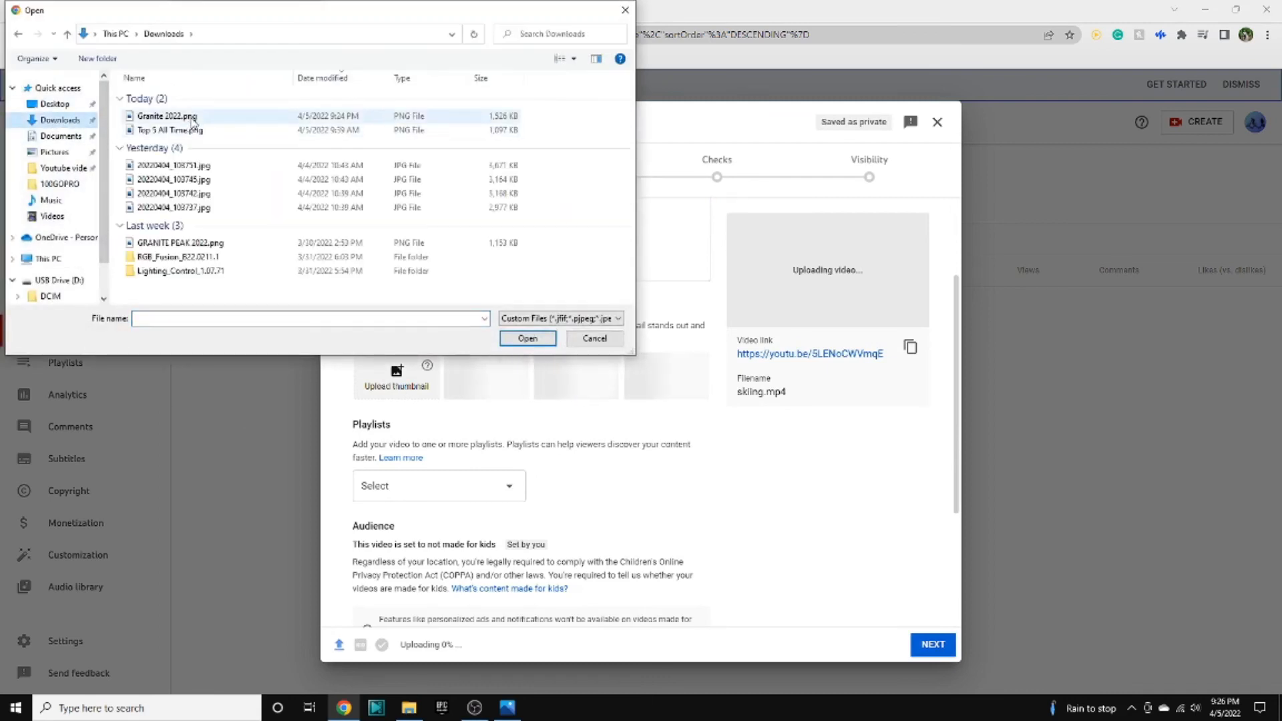
click(170, 118)
click(528, 338)
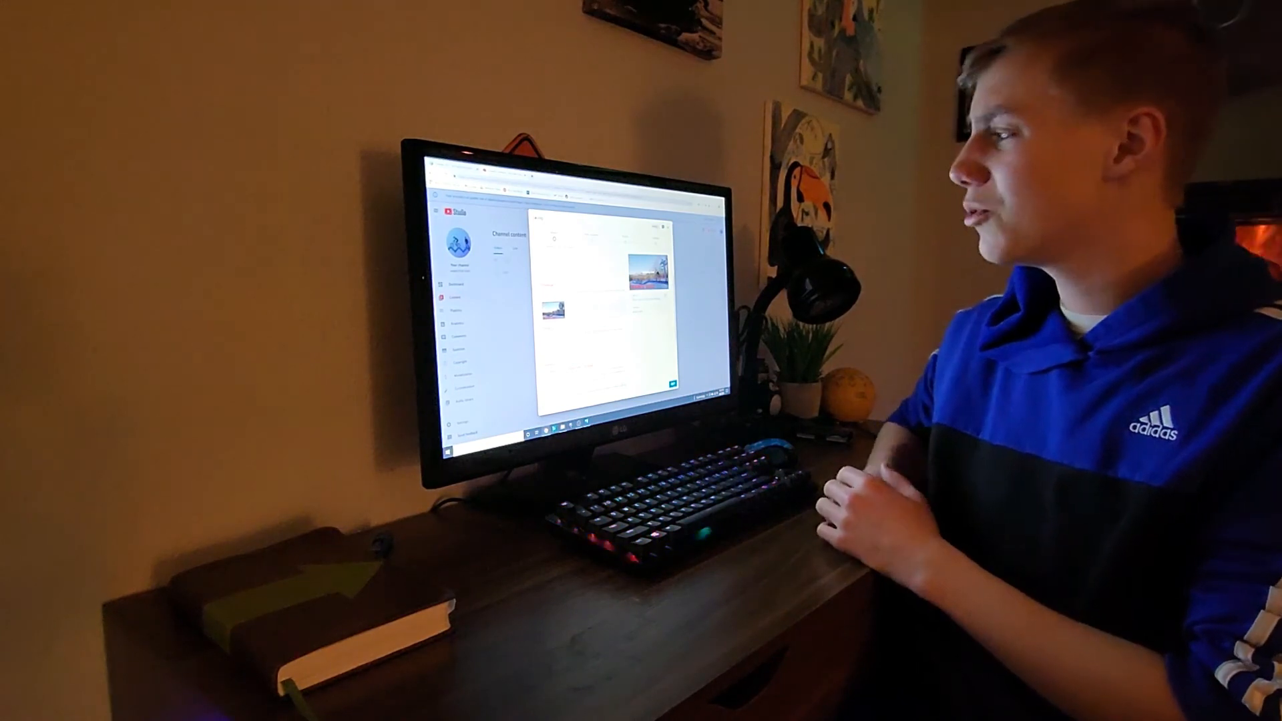
scroll(601, 314, up, 2)
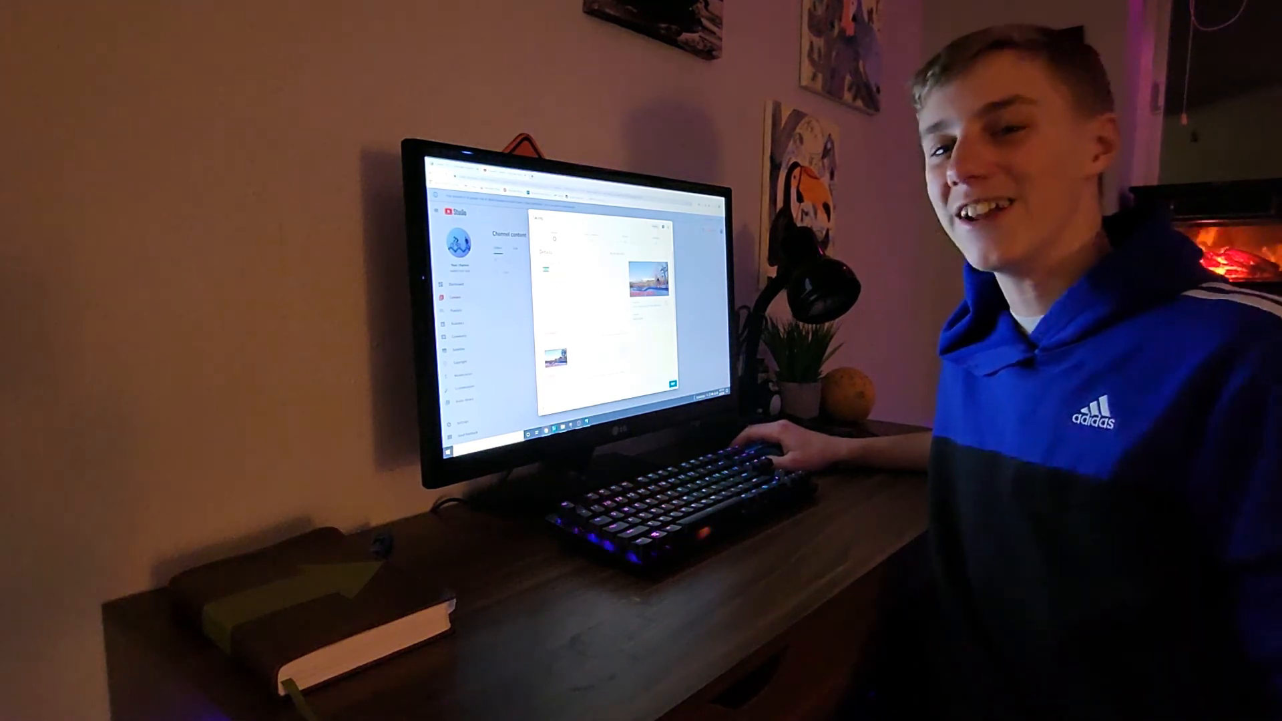
scroll(581, 314, down, 2)
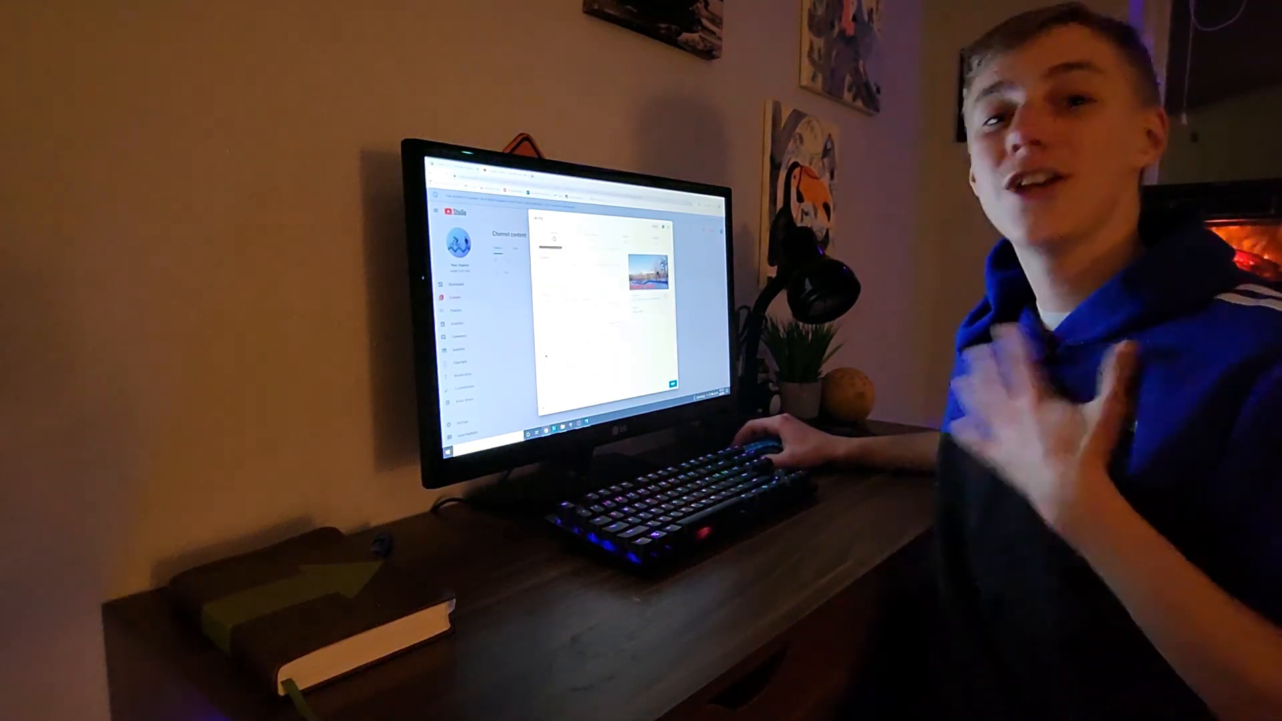